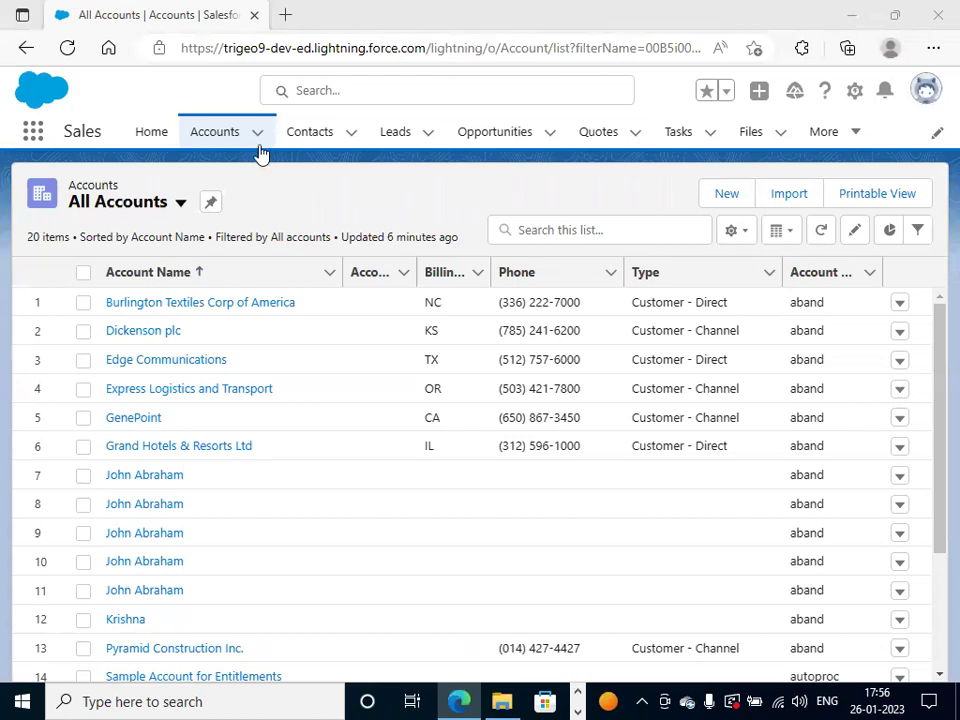
- Open the Account object for editing in Setup and show its Fields & Relationships
click(216, 137)
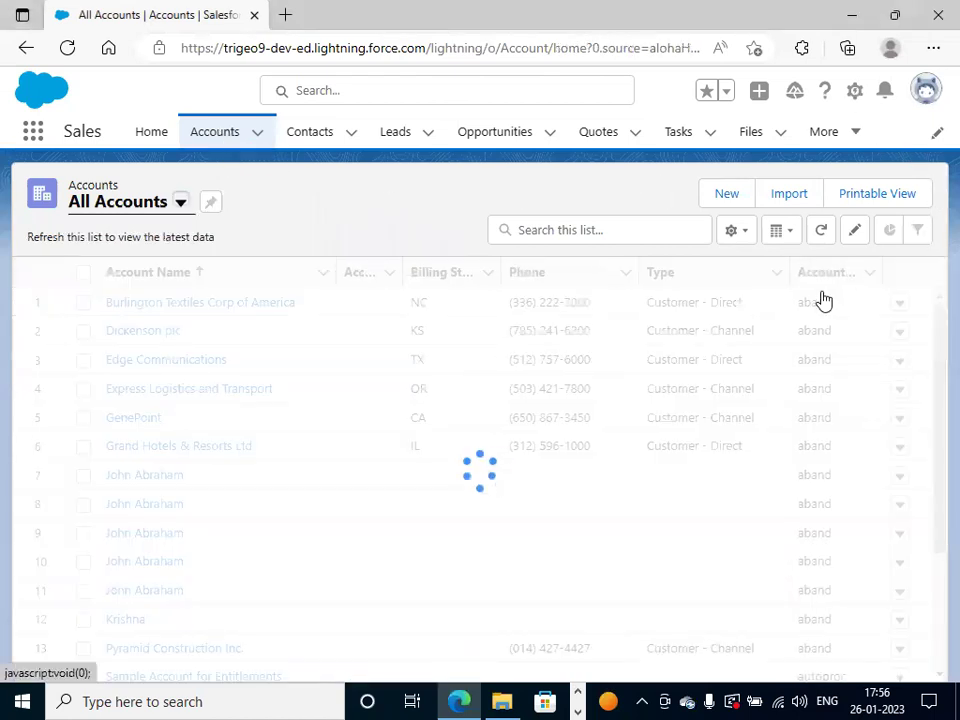
click(855, 90)
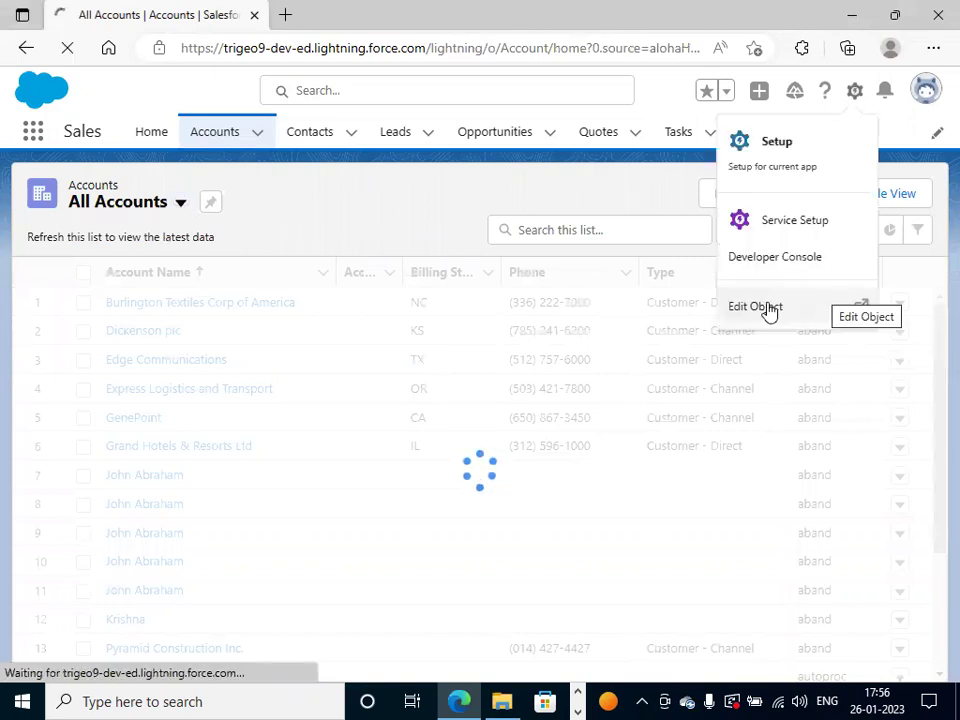
click(632, 317)
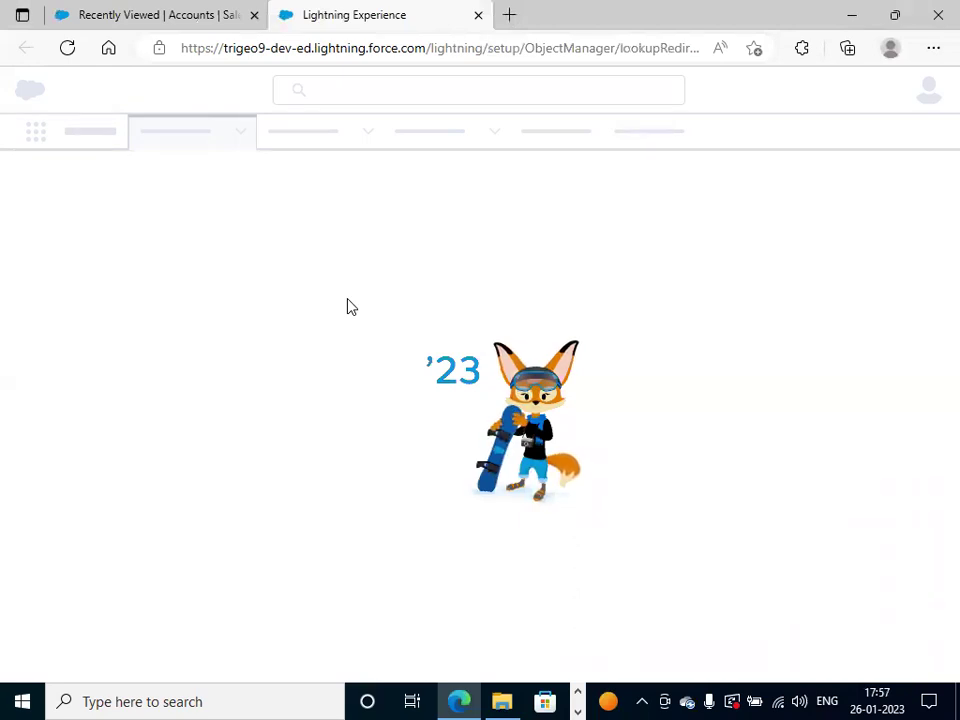
click(190, 16)
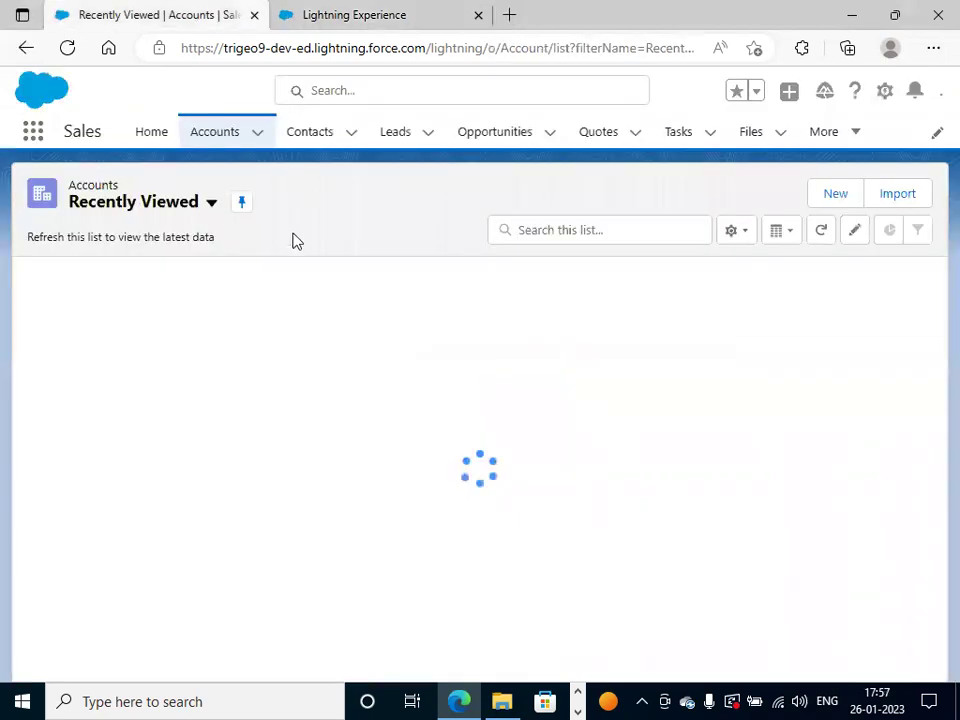
click(318, 15)
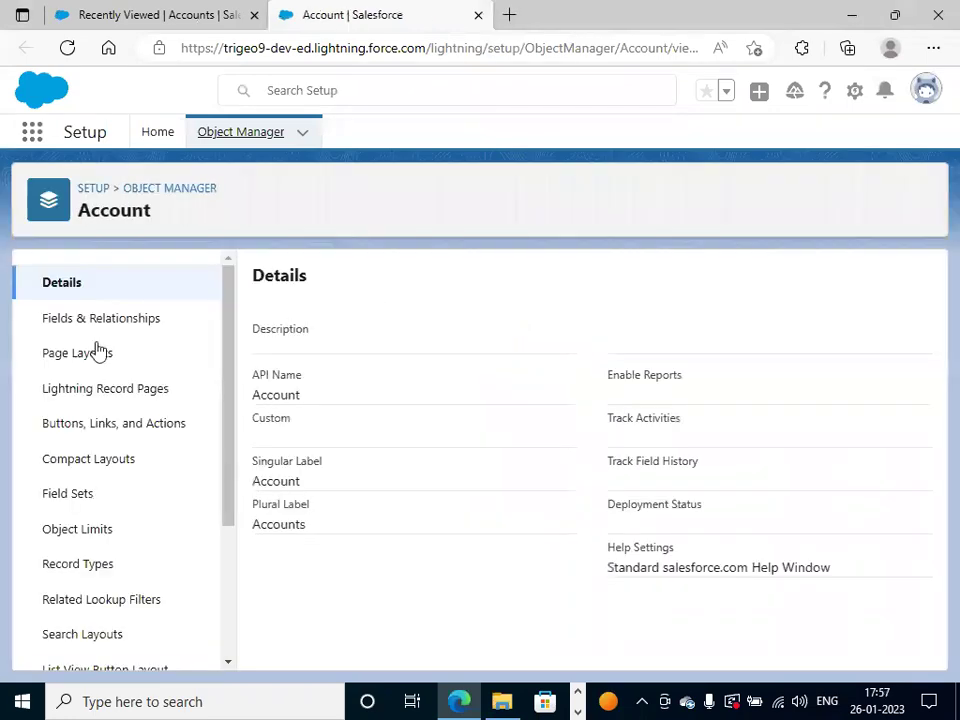
click(94, 324)
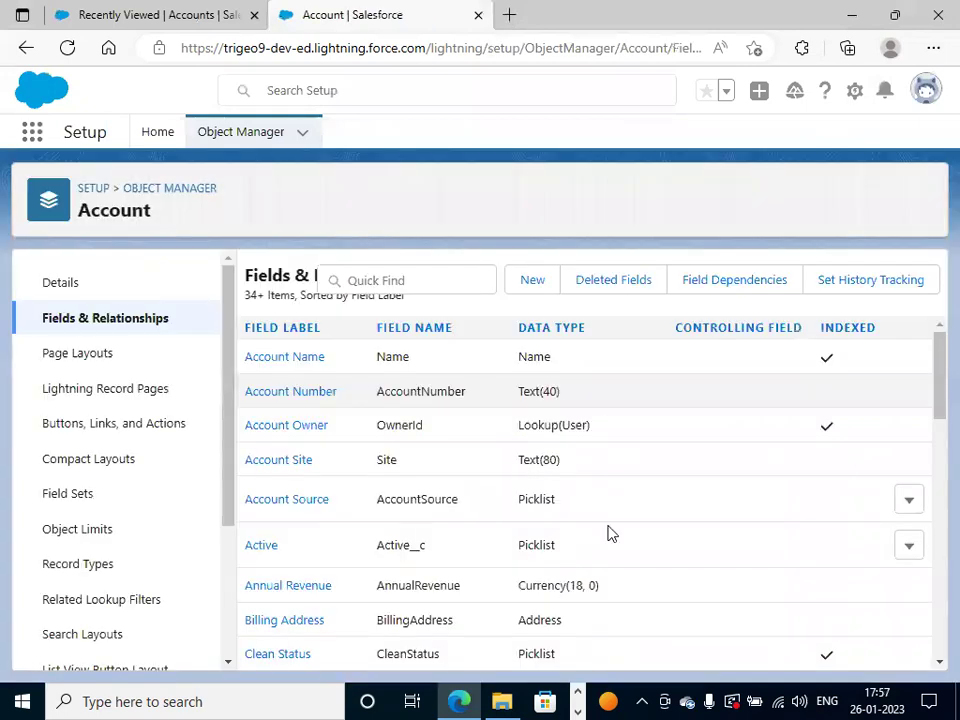
- Find the Rating picklist among the Account object's fields and open its field details
scroll(606, 530, down, 5)
scroll(606, 530, up, 2)
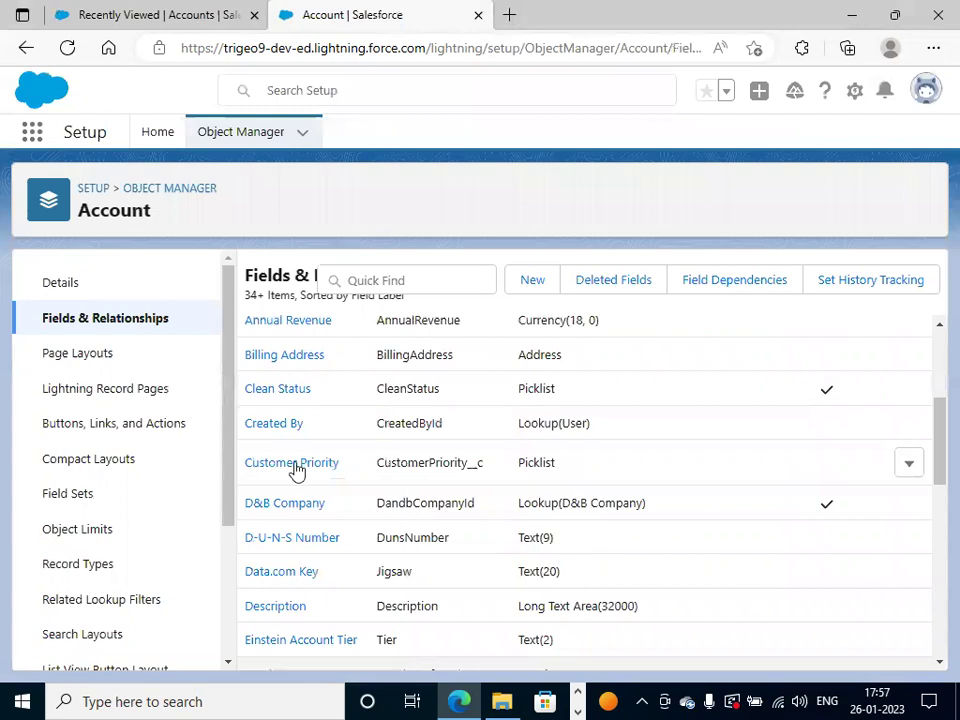
scroll(606, 460, down, 3)
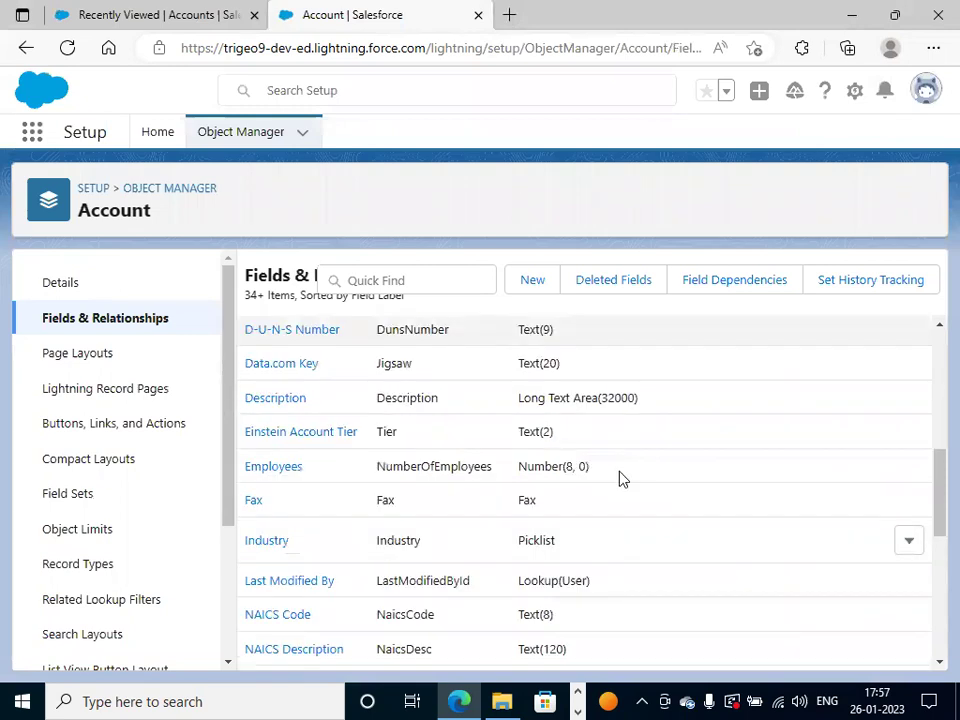
scroll(621, 478, down, 2)
scroll(566, 495, down, 4)
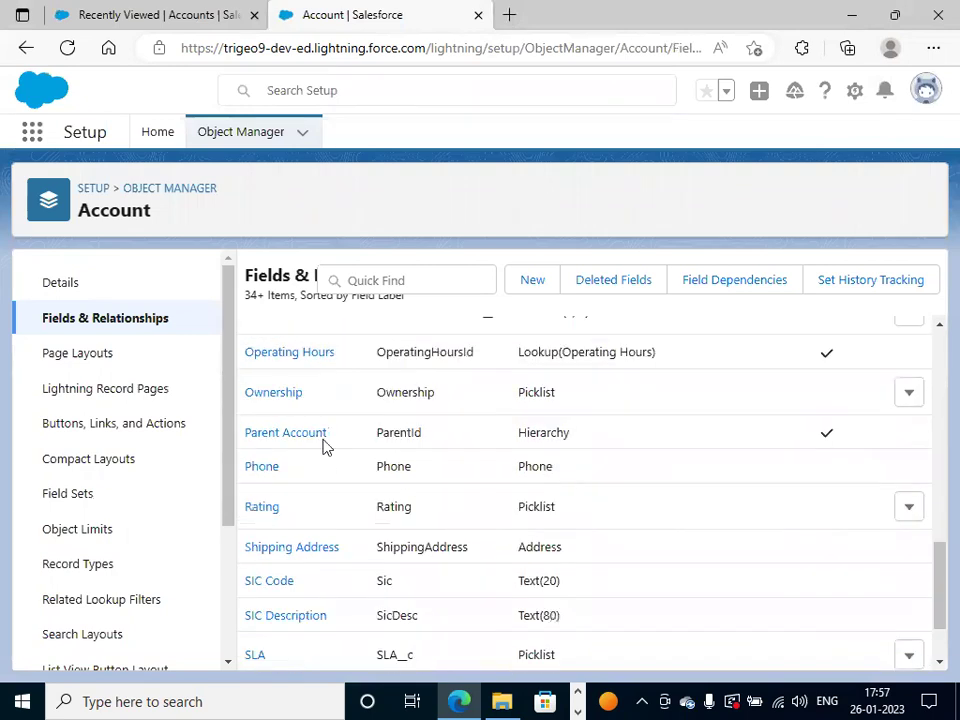
scroll(632, 435, down, 1)
click(270, 411)
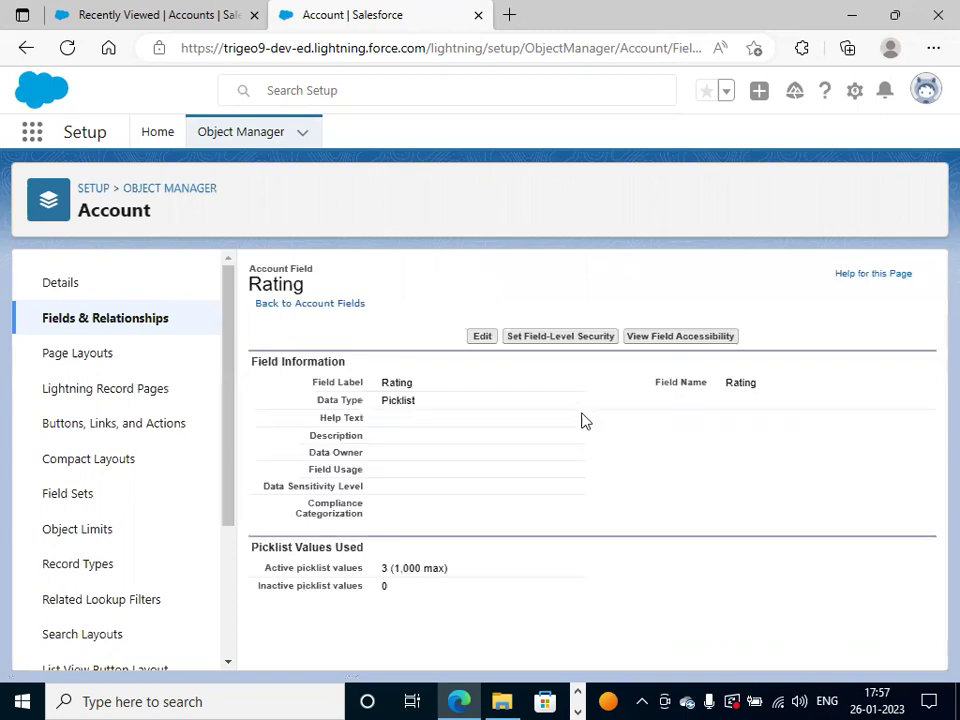
- Edit the Hot value of the Rating picklist, set its chart color to red and save it
scroll(581, 420, down, 3)
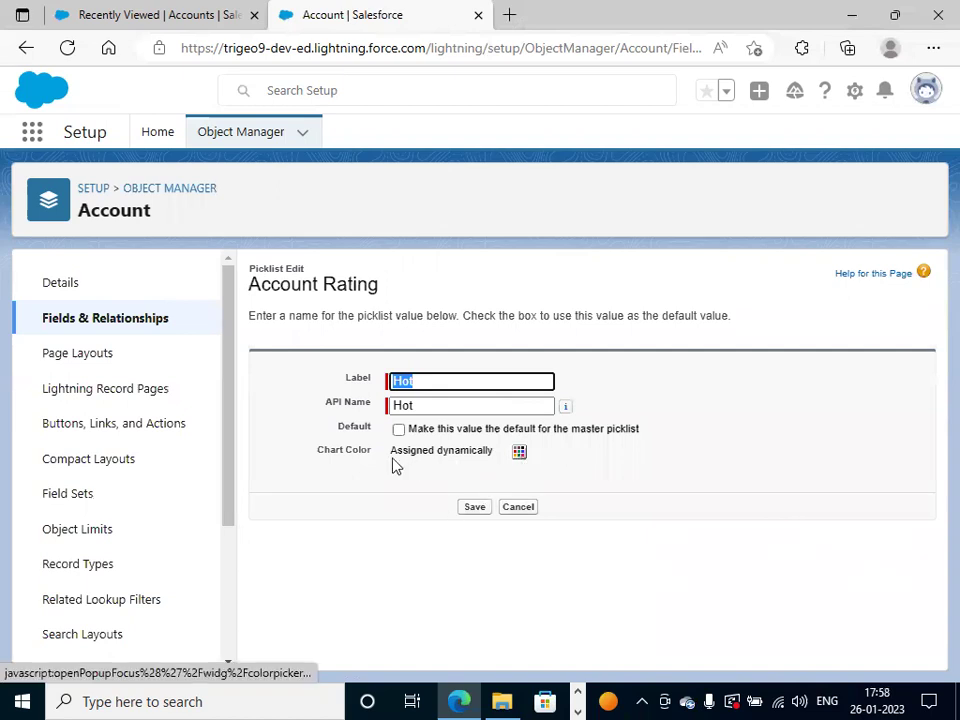
click(519, 456)
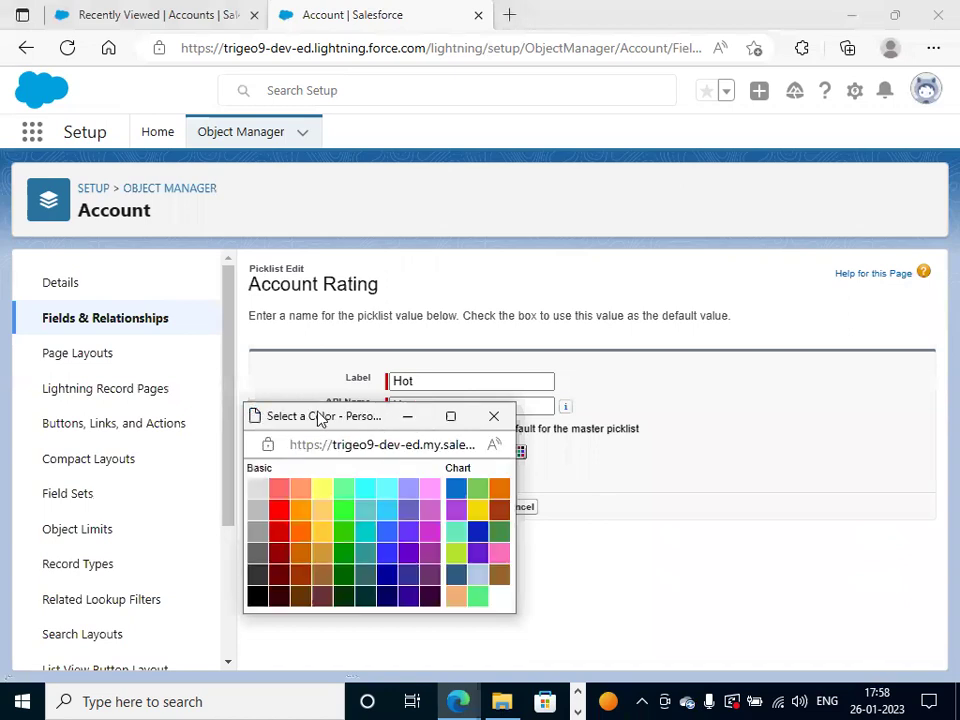
click(305, 348)
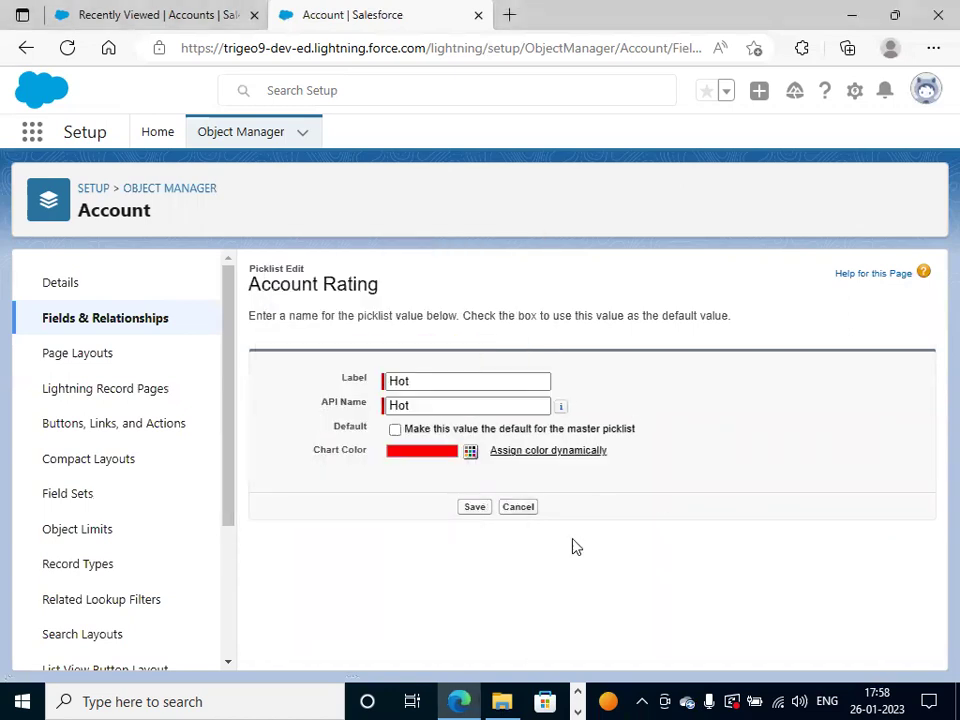
click(475, 508)
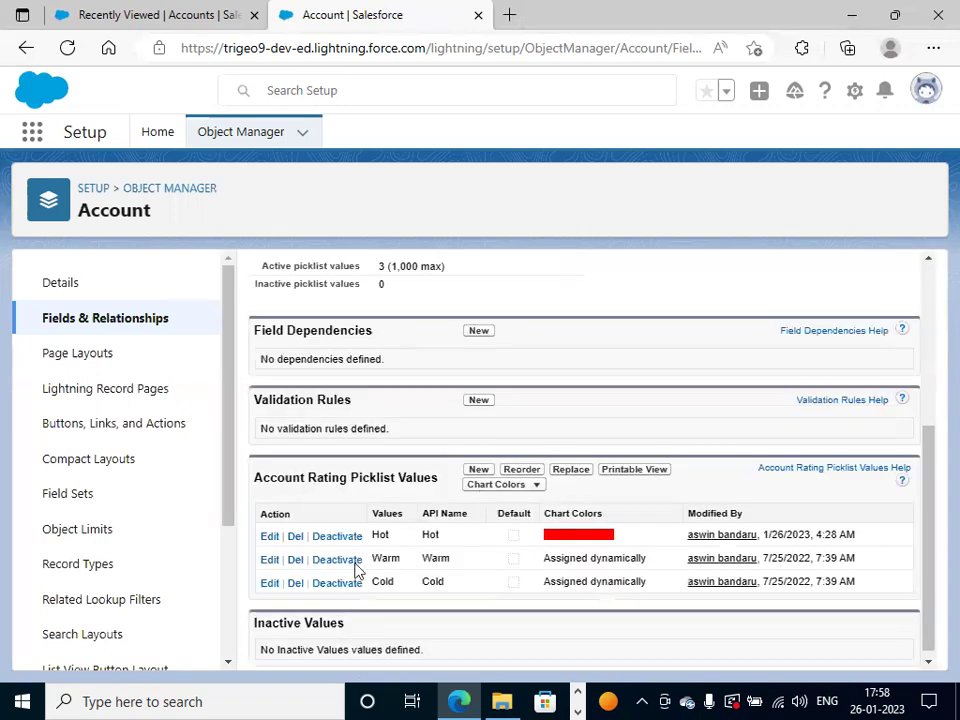
- Edit the Warm value of the Rating picklist and set its chart color to light cyan
click(270, 554)
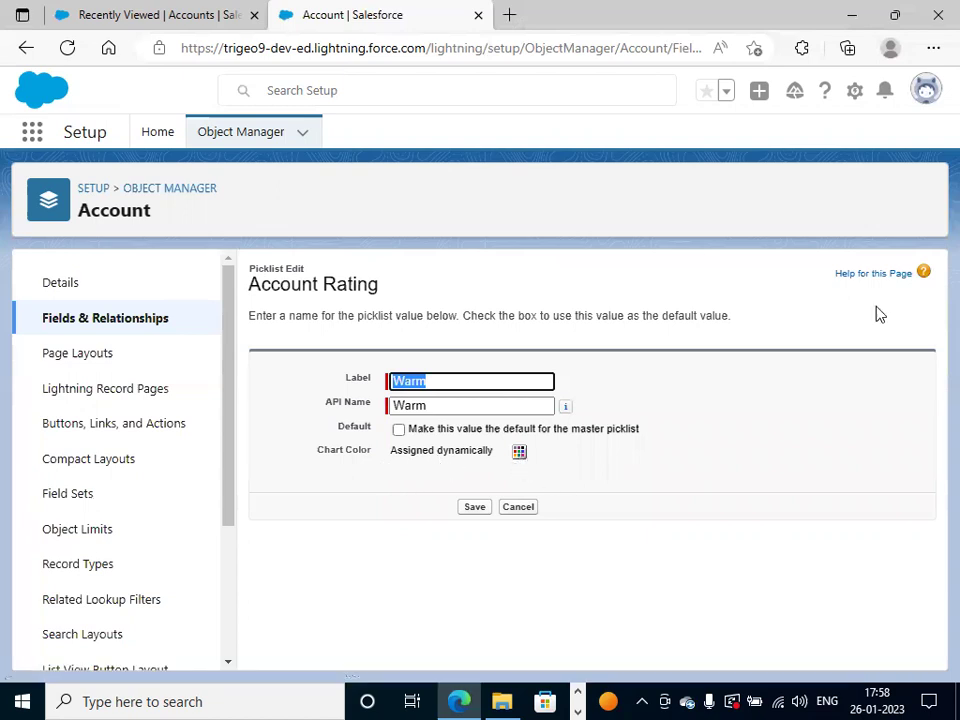
key(Tab)
key(Tab)
key(Tab)
key(Tab)
key(Return)
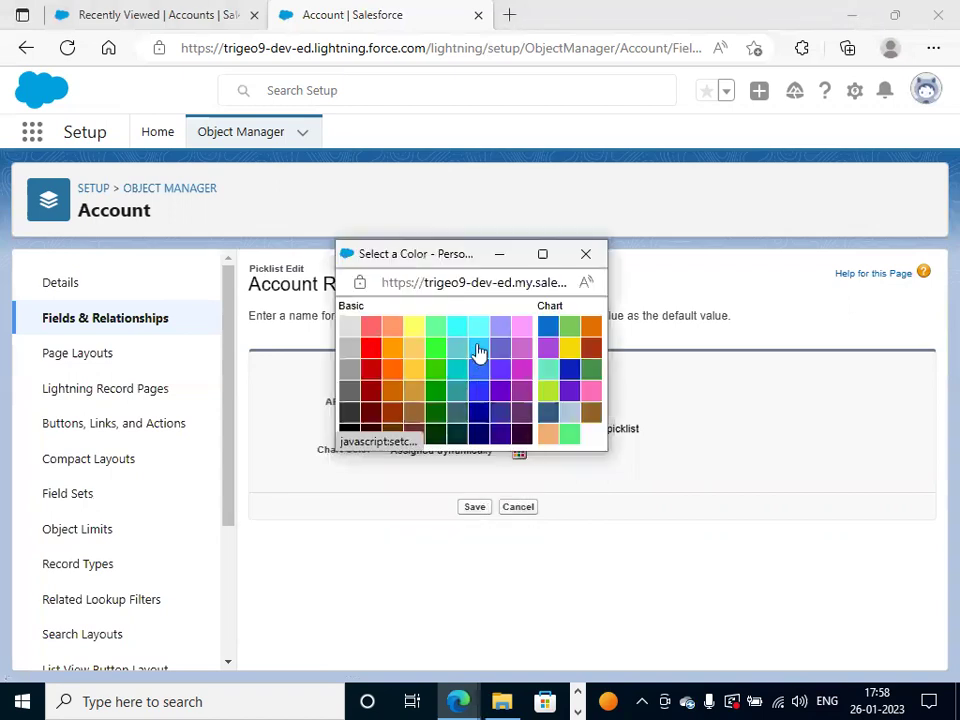
click(545, 374)
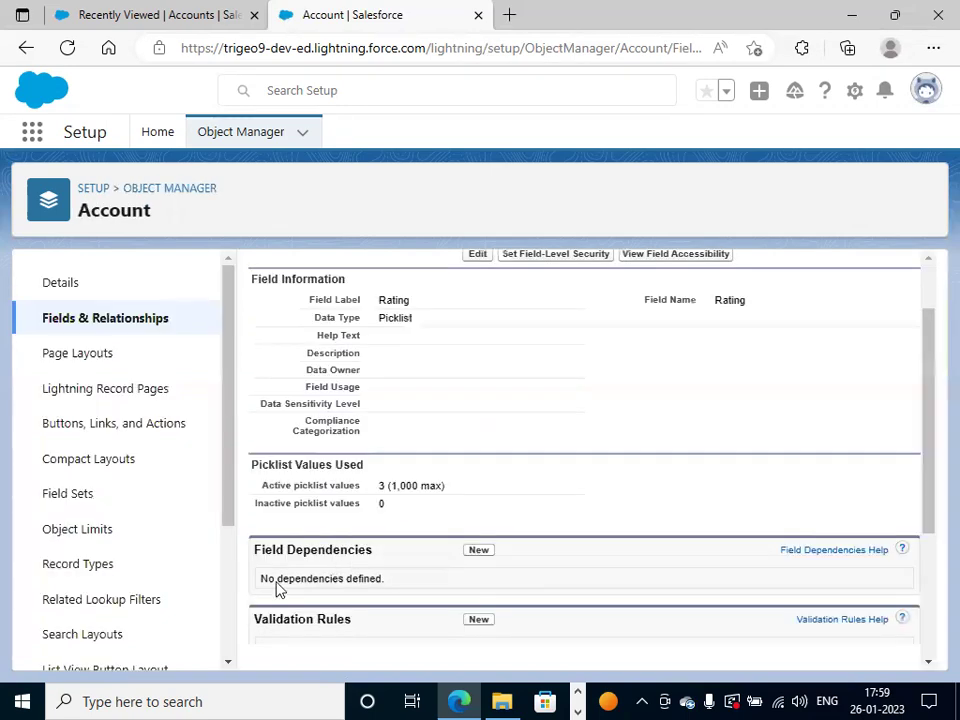
- Set the chart color of the Cold rating value to reddish brown, save it and check the colors in the picklist values
scroll(272, 587, down, 3)
click(268, 578)
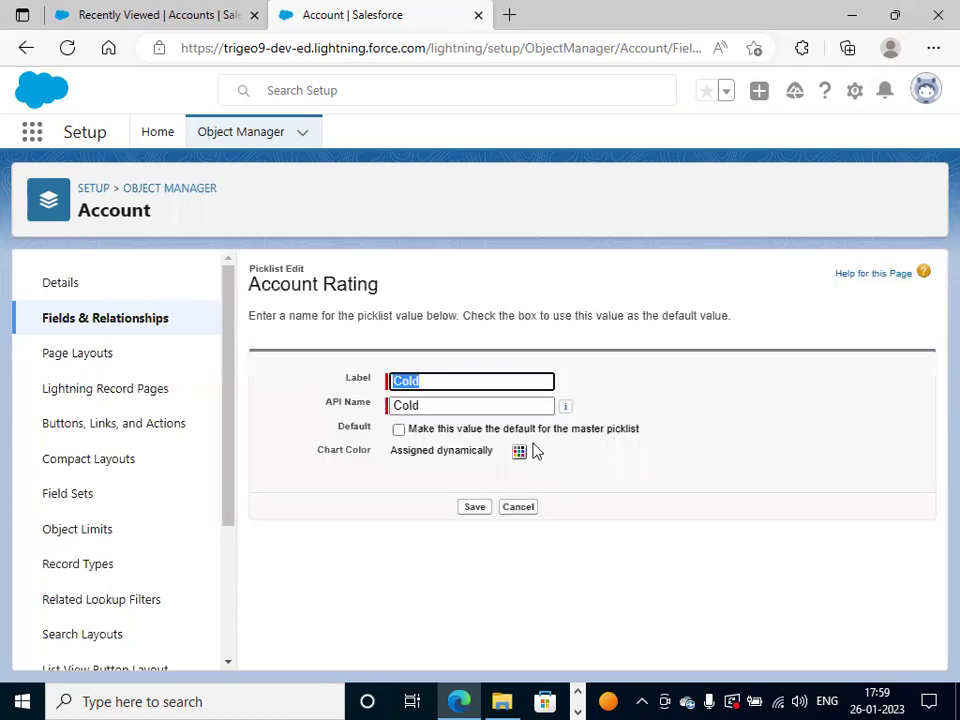
click(520, 454)
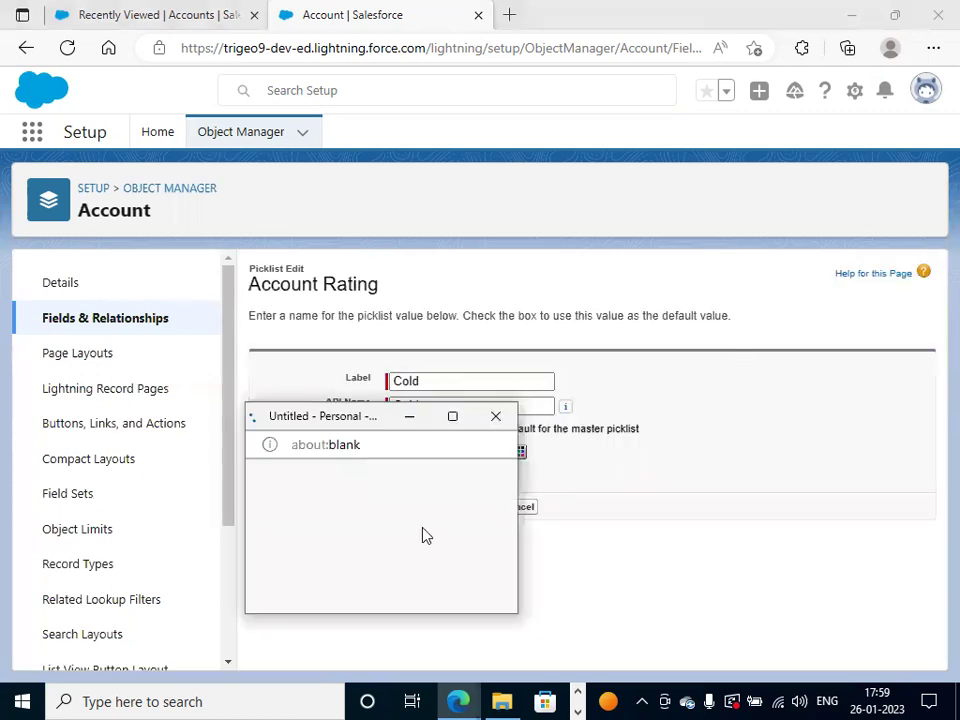
click(557, 343)
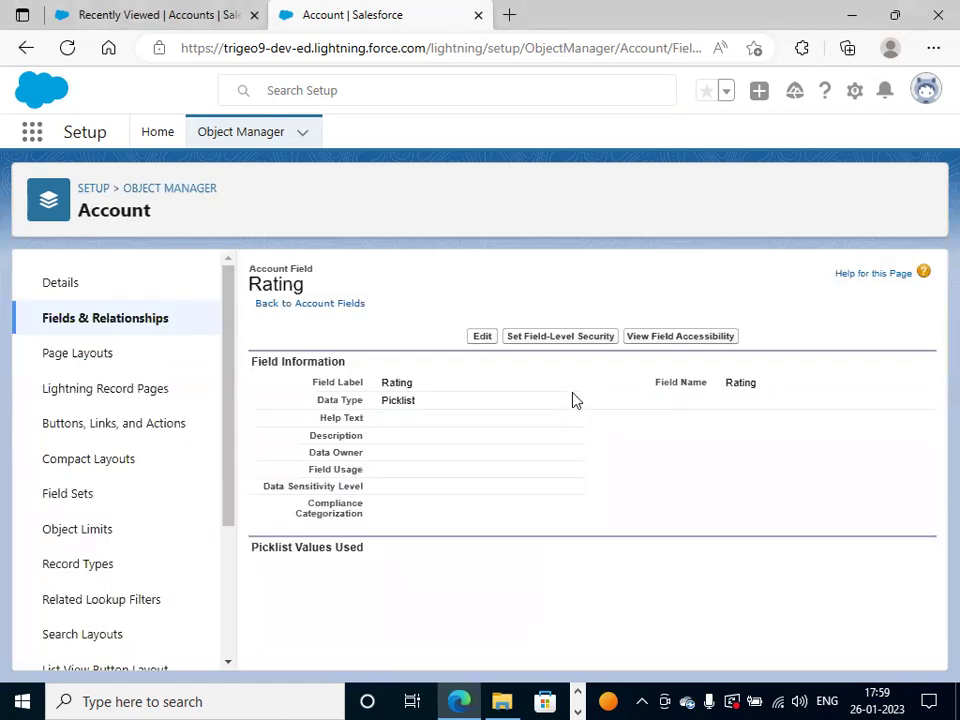
scroll(575, 398, down, 5)
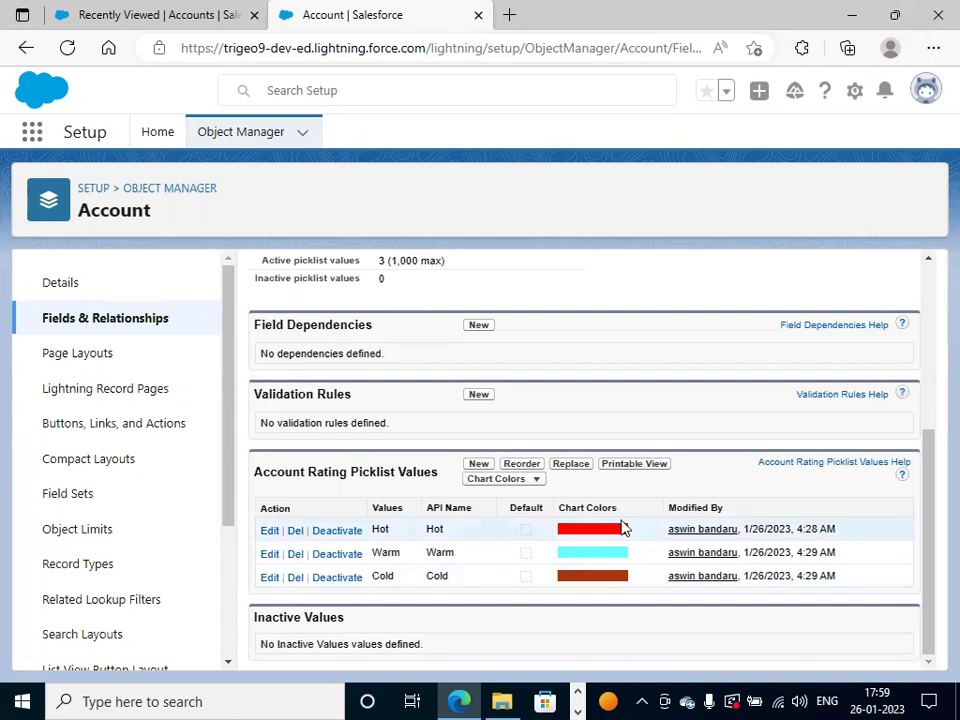
scroll(620, 388, up, 2)
scroll(540, 350, down, 2)
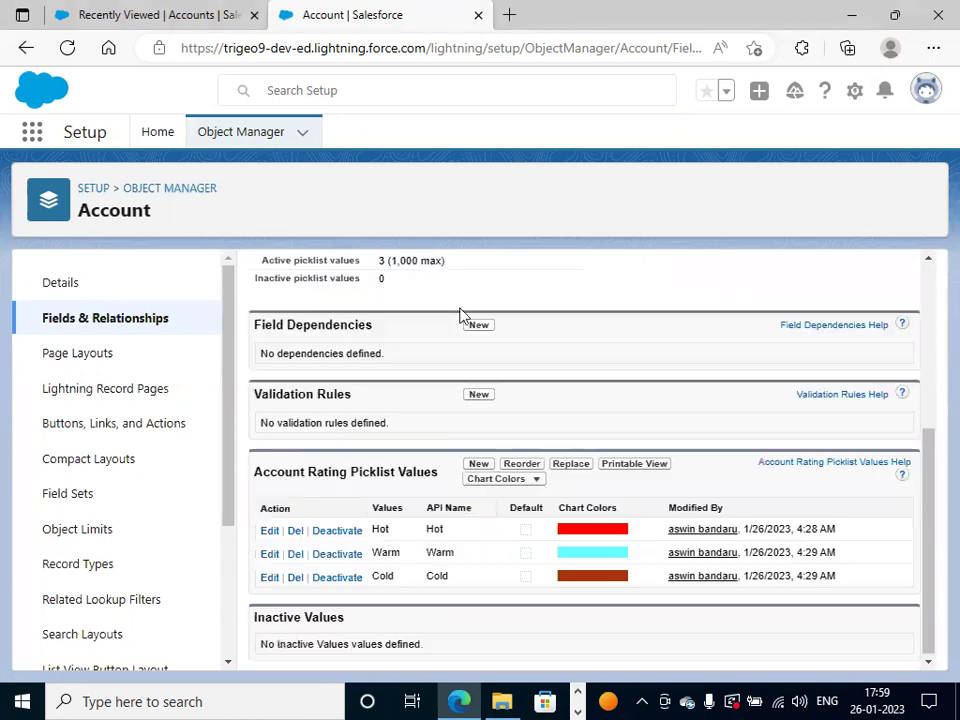
scroll(461, 315, up, 1)
scroll(718, 521, up, 2)
- Return to the Sales app, go to Reports and start a new report with the Accounts report type
key(ctrl+shift+Tab)
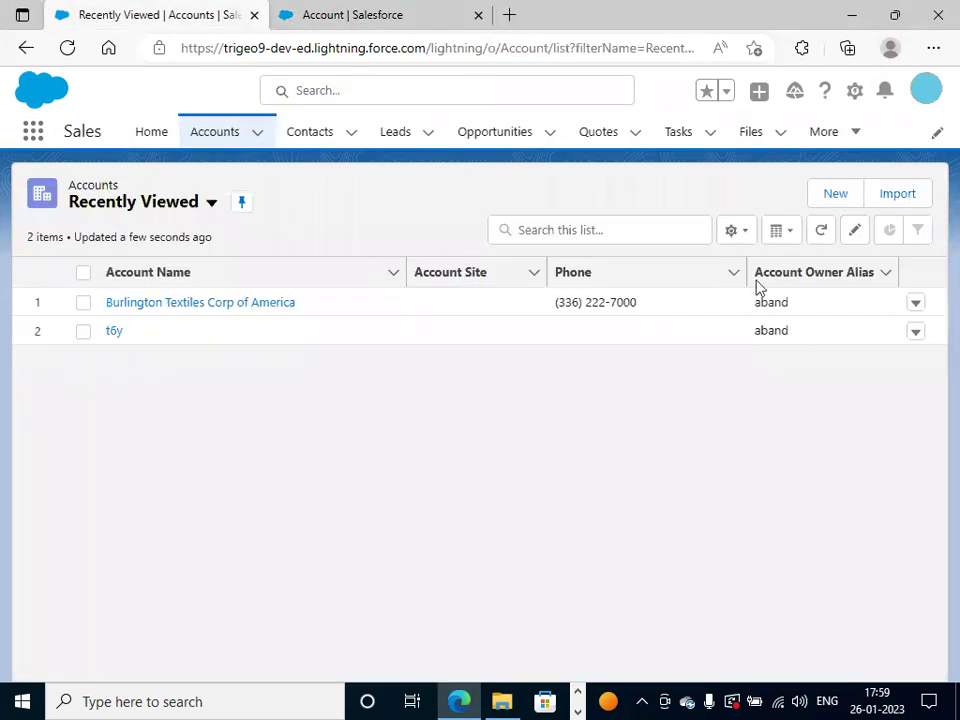
click(858, 133)
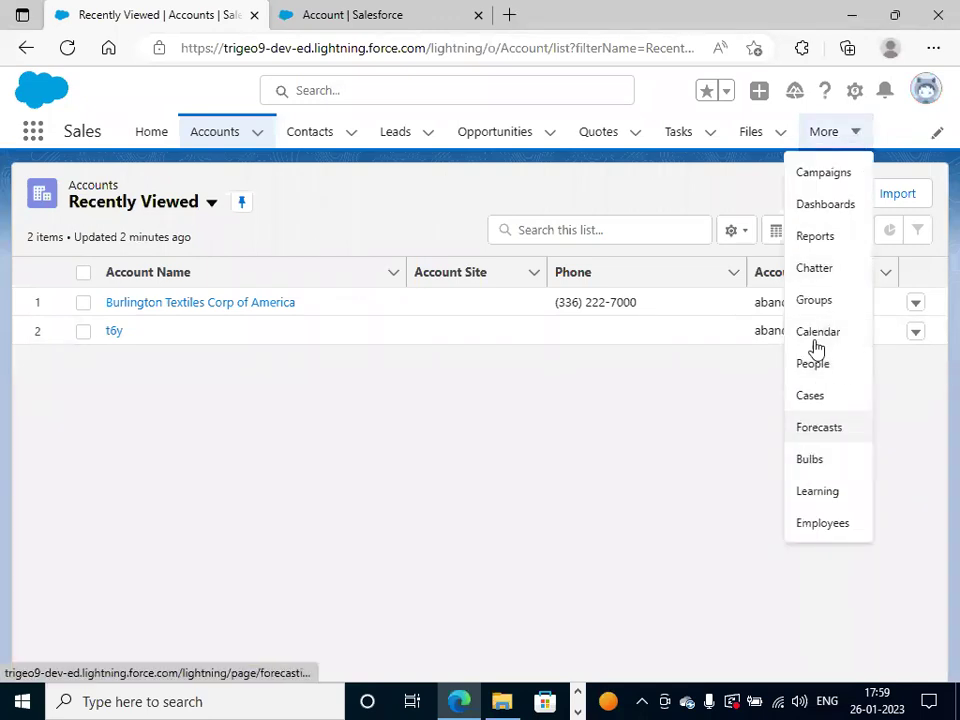
key(Return)
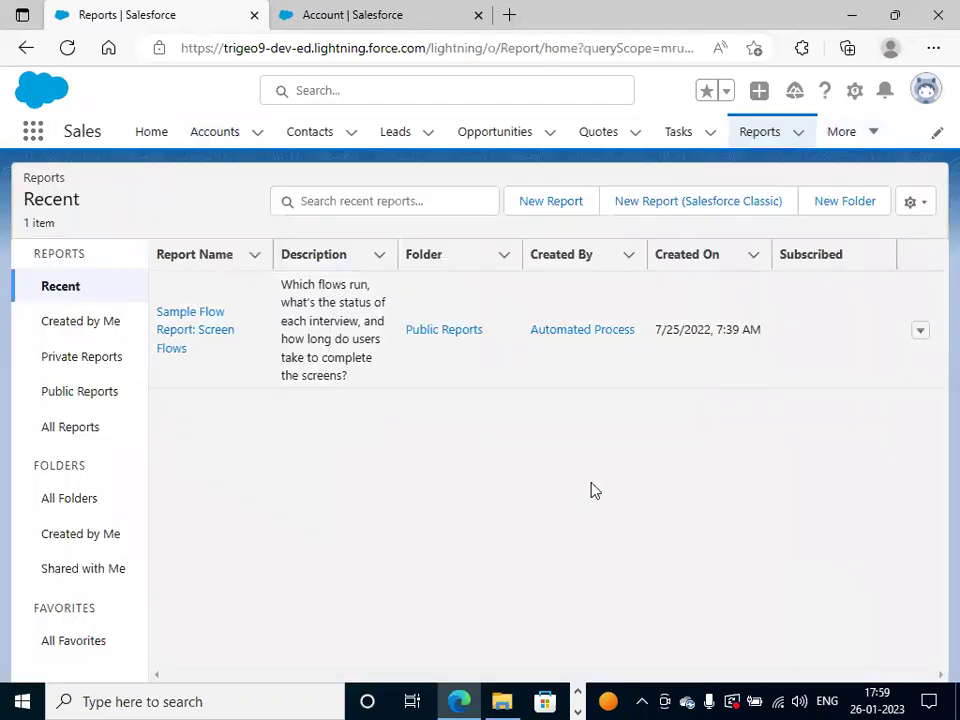
click(551, 201)
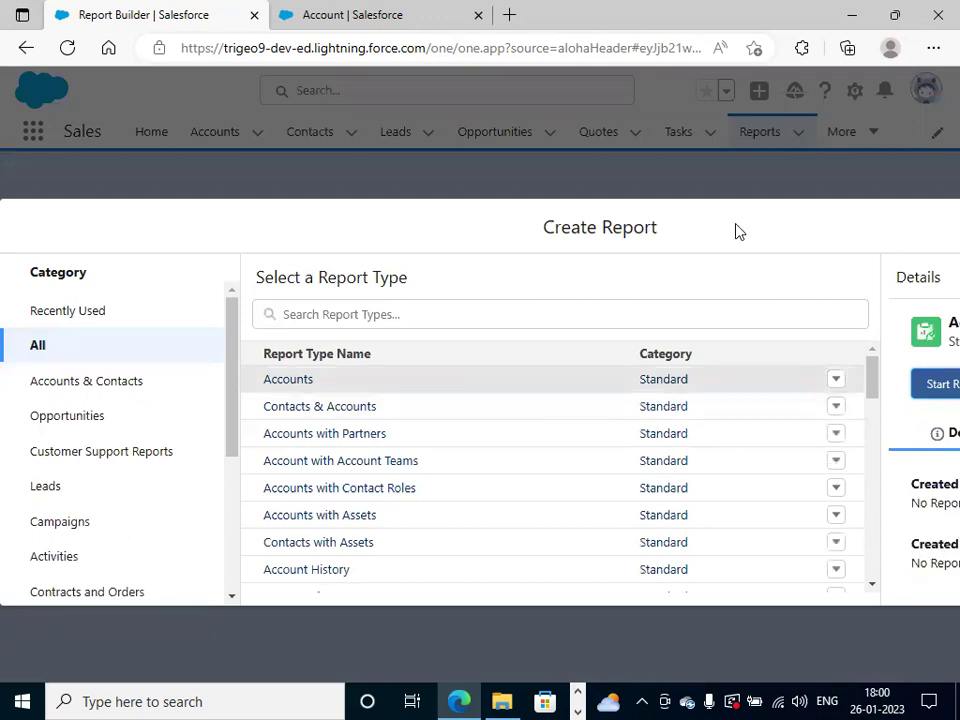
click(933, 398)
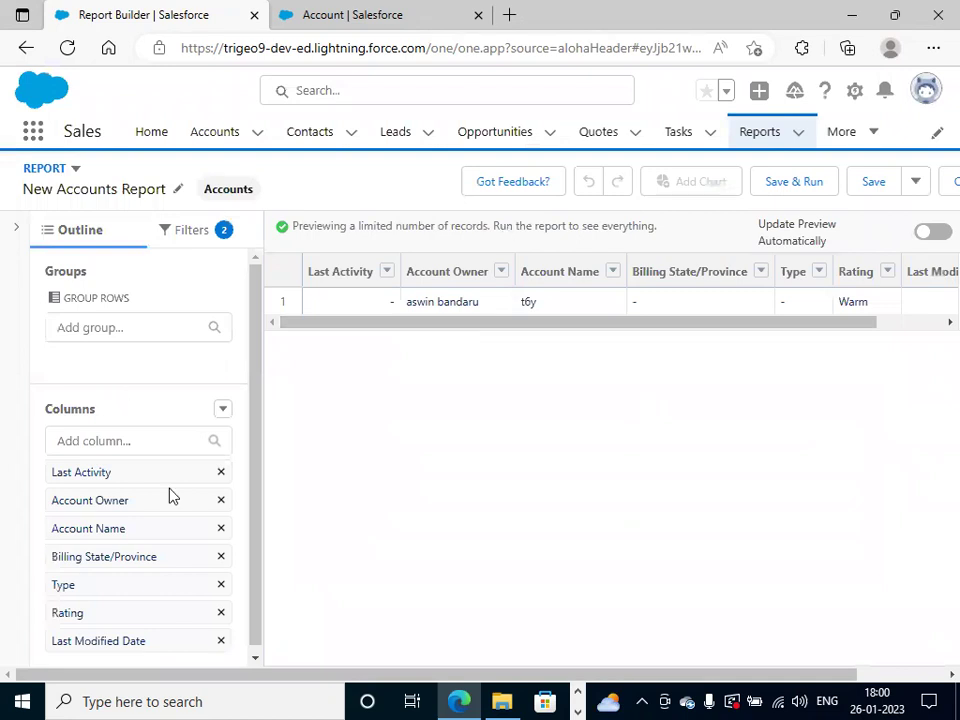
- Remove all columns from the new Accounts report, from Last Activity to Last Modified Date, and enable automatic preview updates
scroll(171, 422, down, 1)
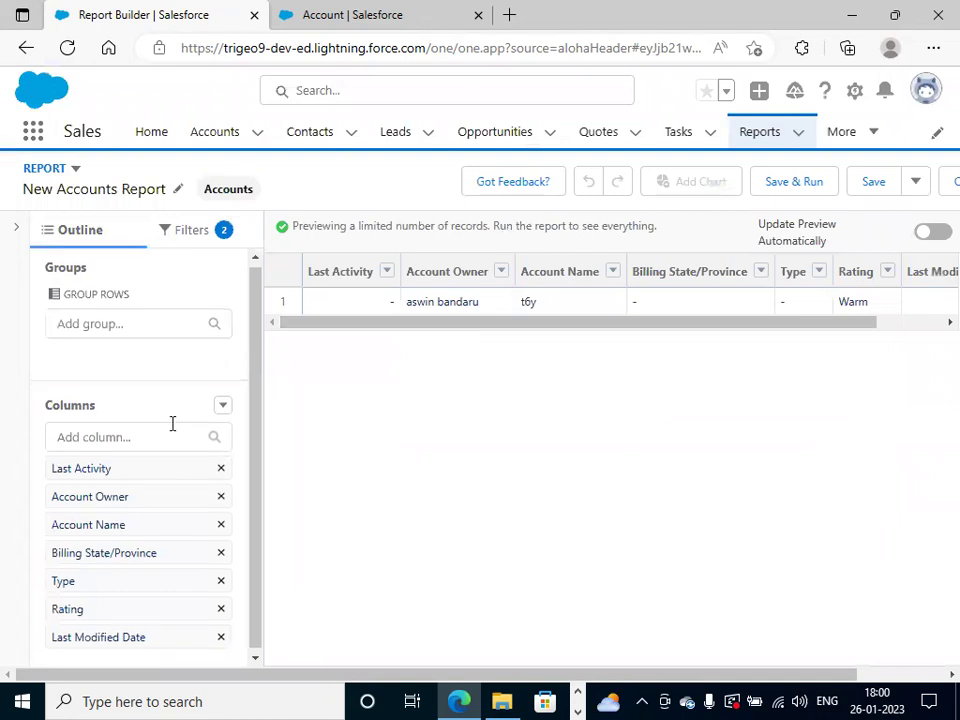
scroll(220, 530, down, 1)
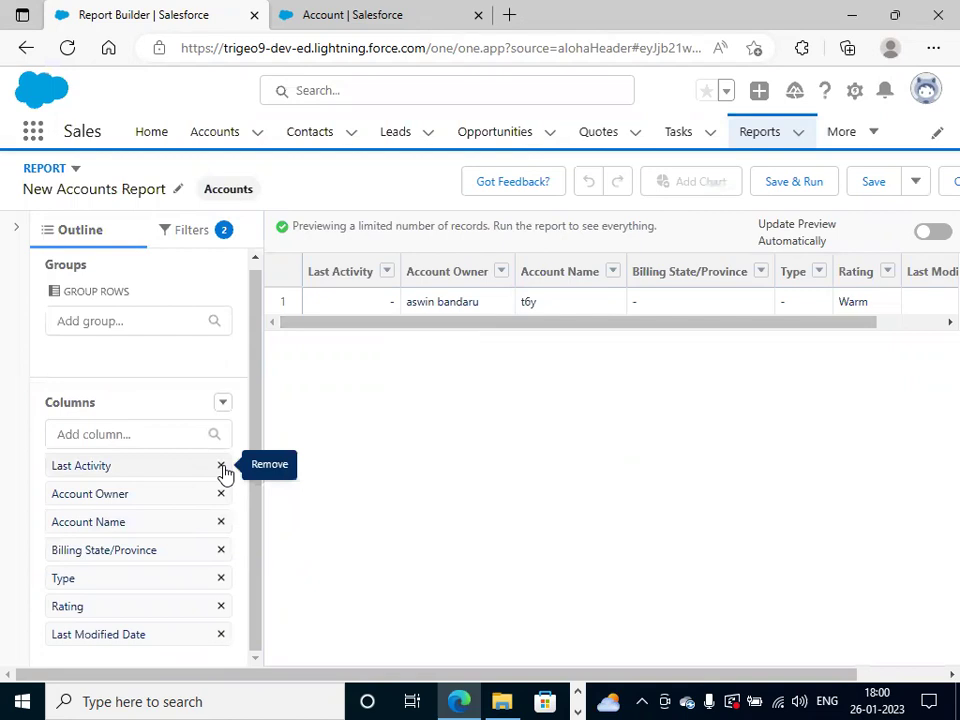
click(221, 466)
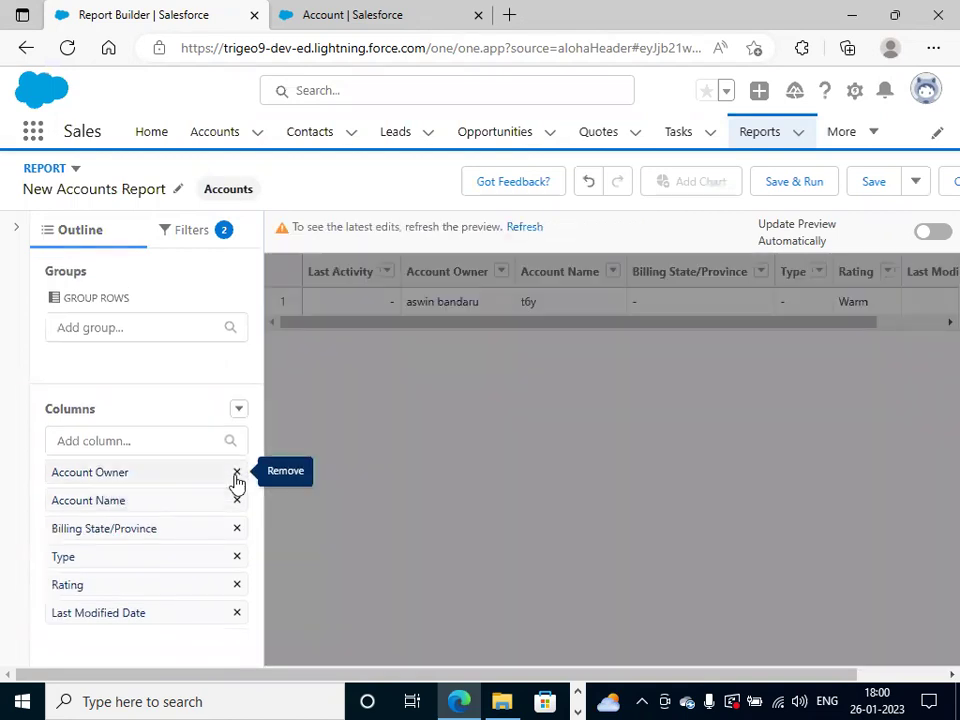
click(238, 477)
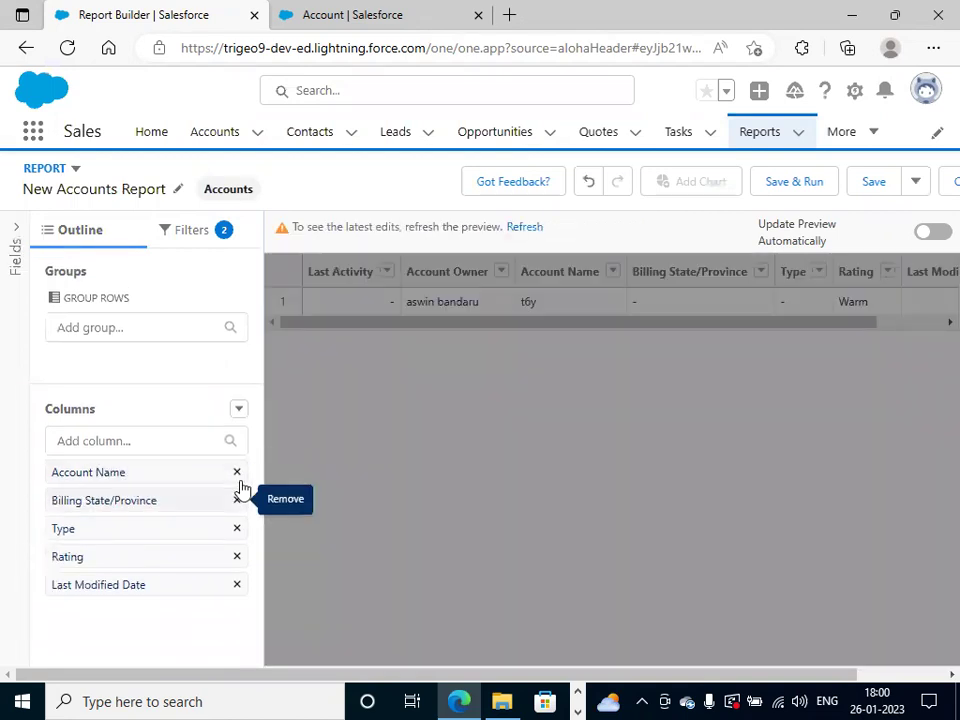
click(238, 473)
click(238, 473)
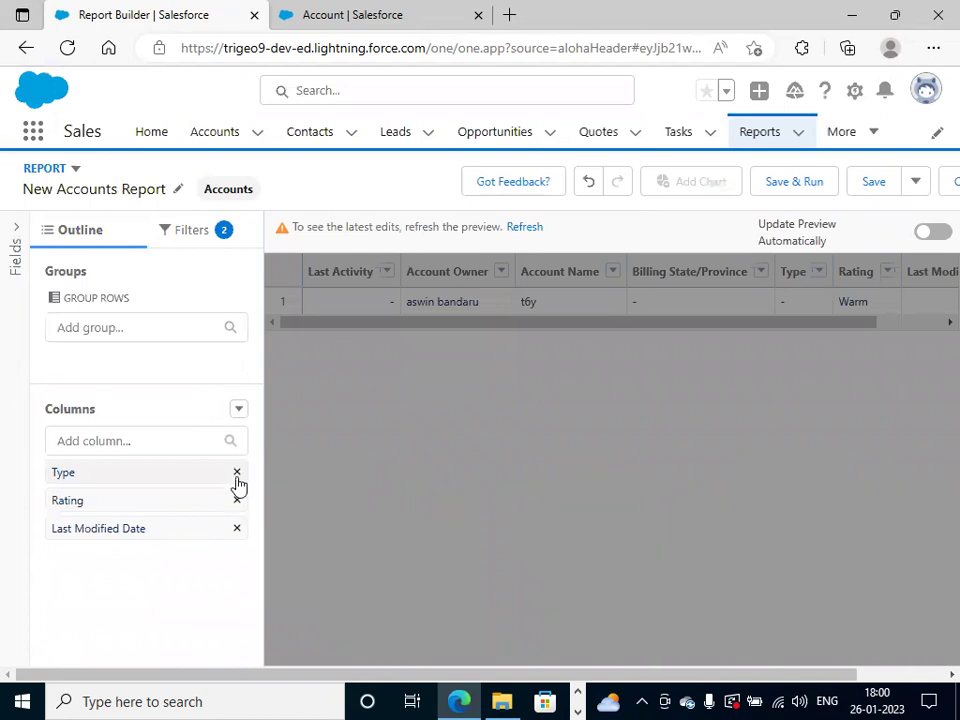
click(237, 474)
click(238, 472)
click(238, 472)
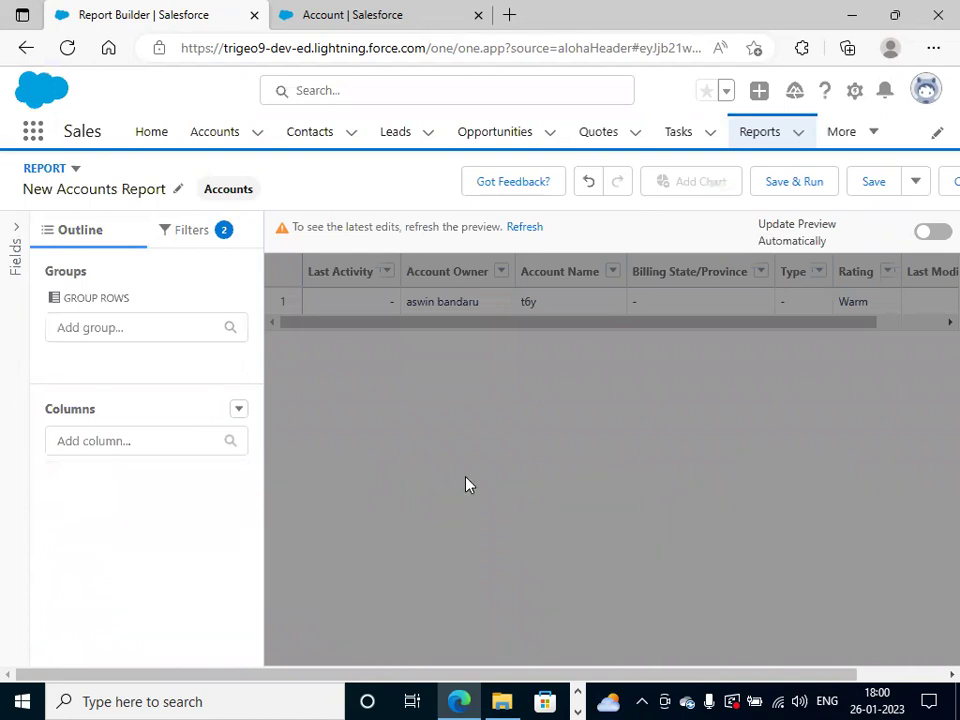
click(932, 233)
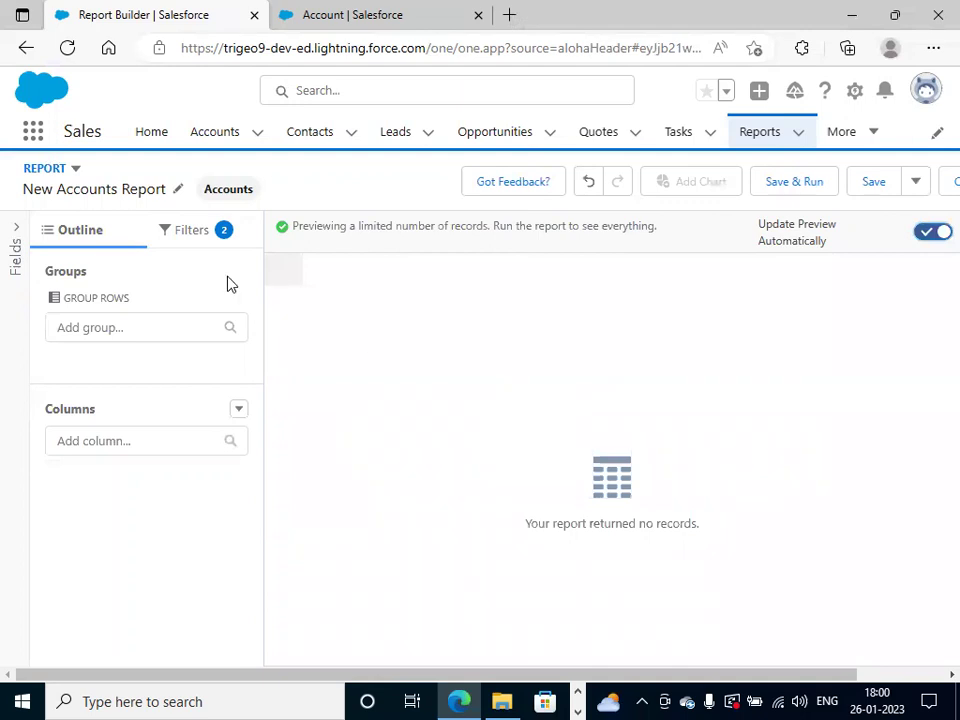
- Set the report's Show Me filter to All accounts and apply it
click(195, 240)
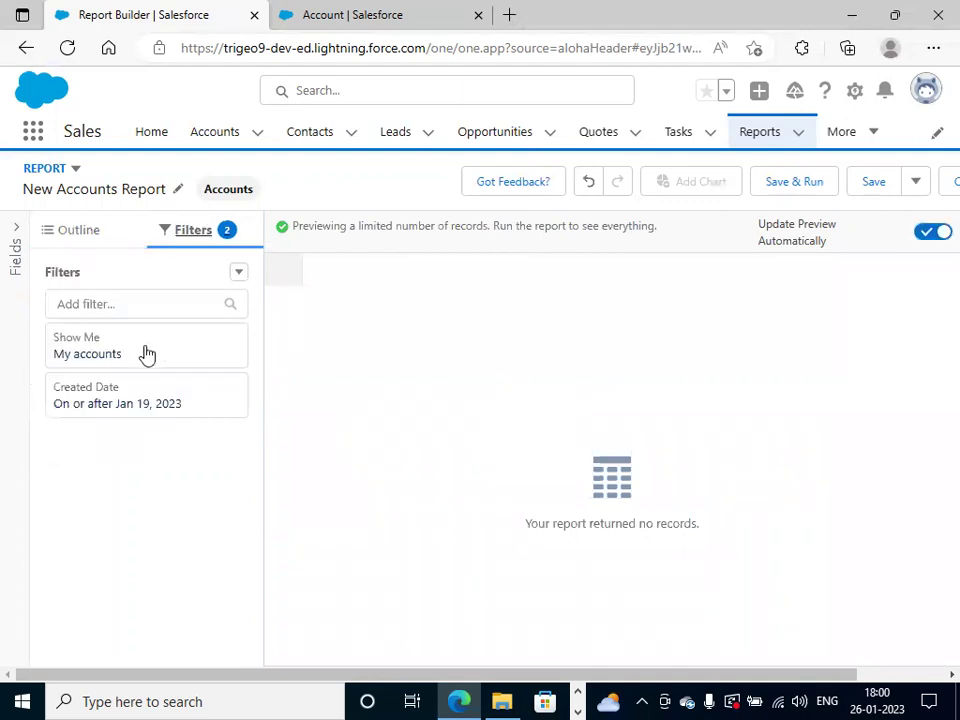
click(145, 353)
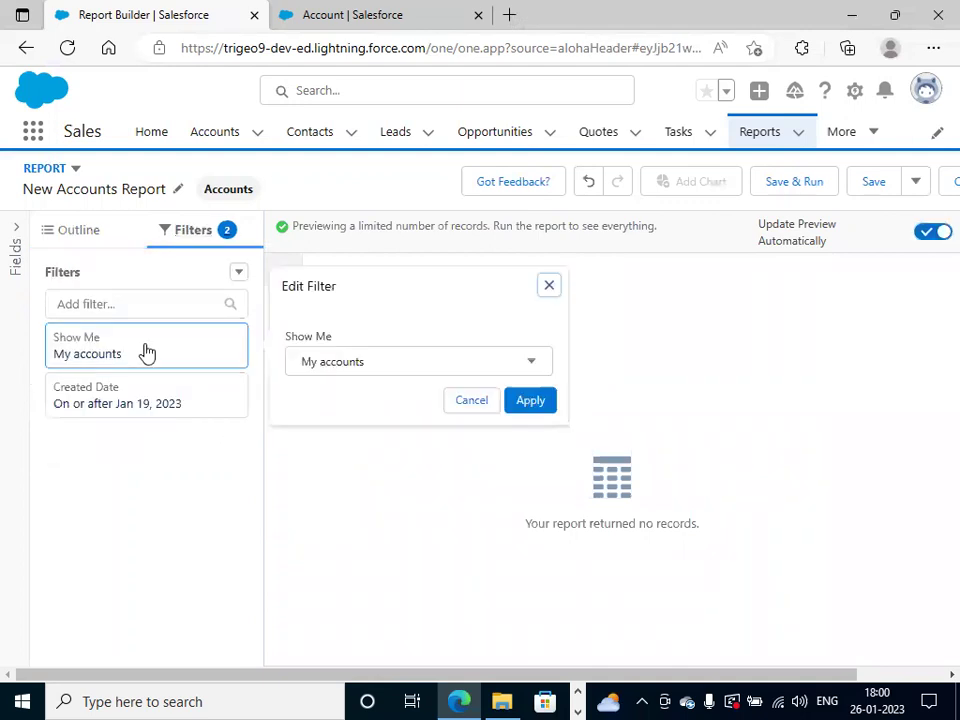
click(385, 370)
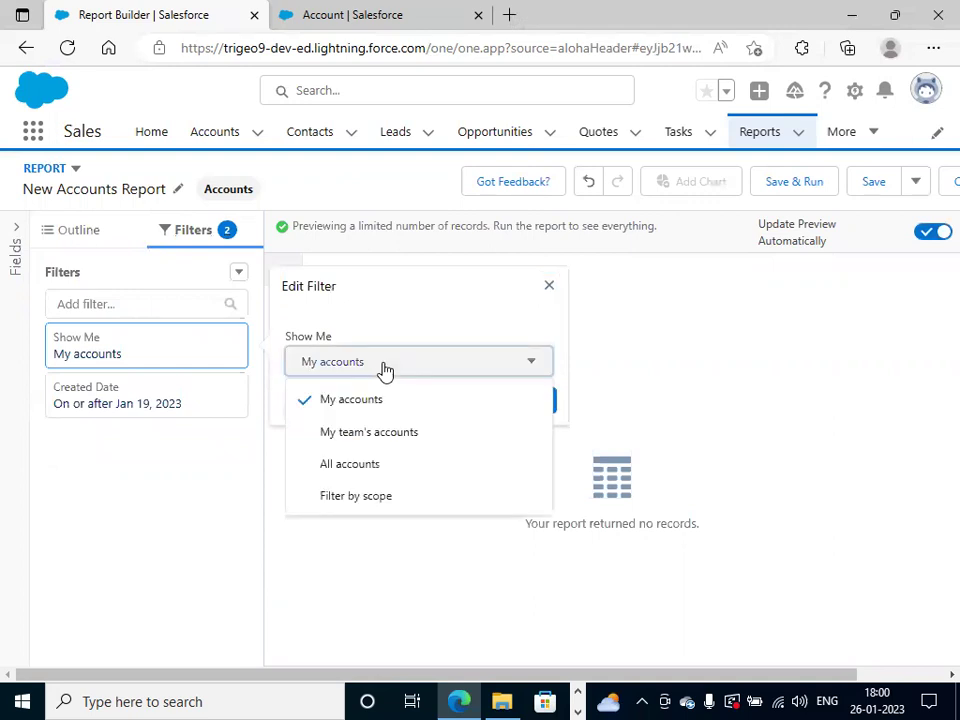
click(350, 464)
click(535, 404)
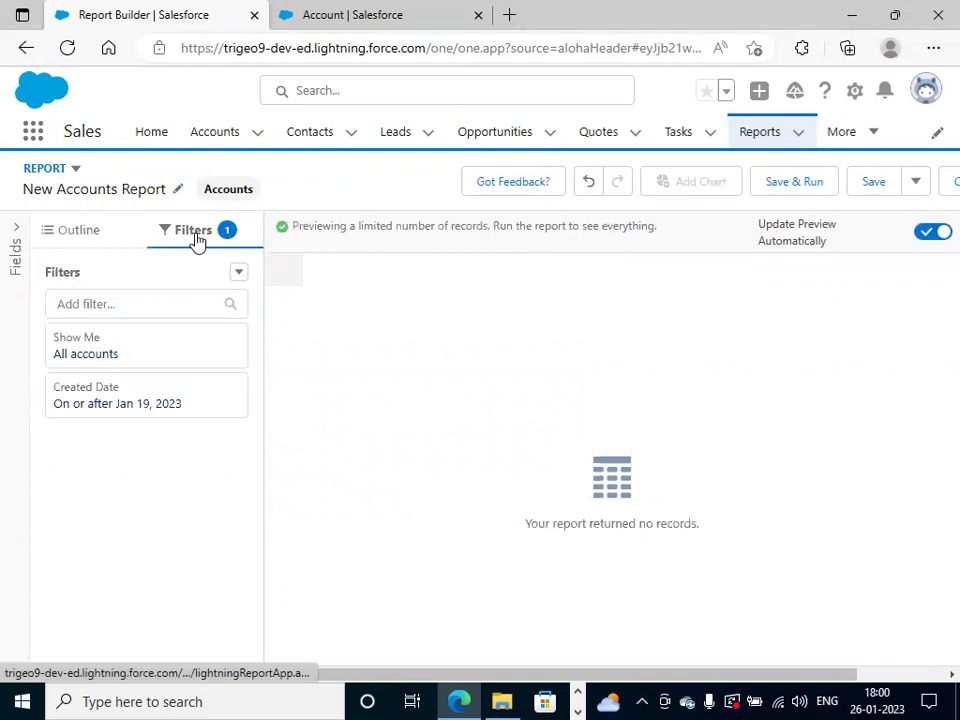
- Try to set the Created Date filter range to All Time
click(163, 393)
click(372, 394)
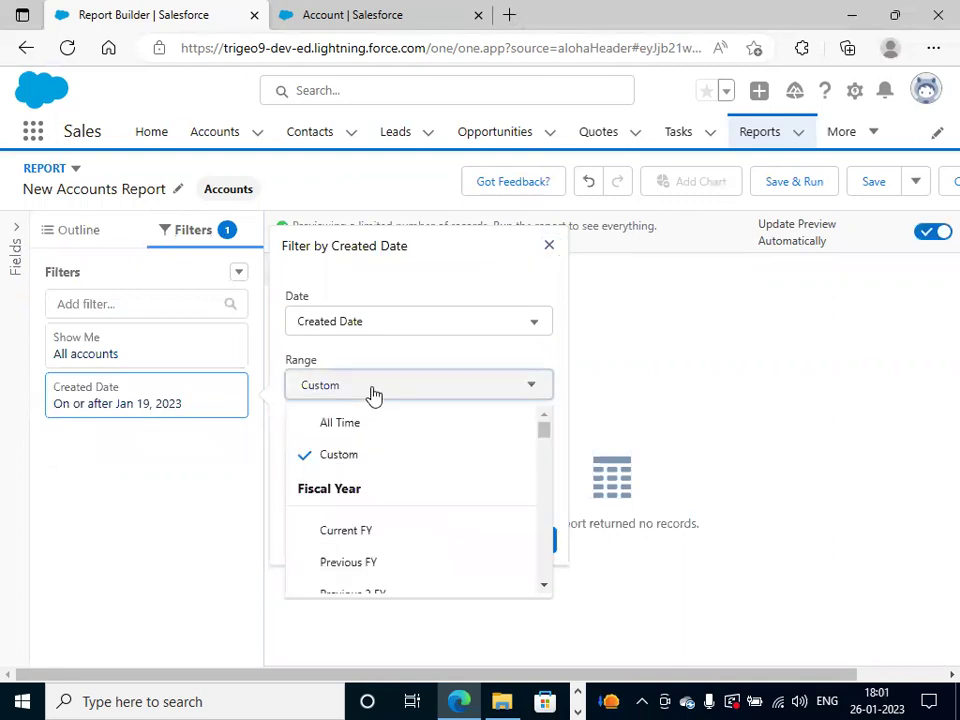
click(358, 424)
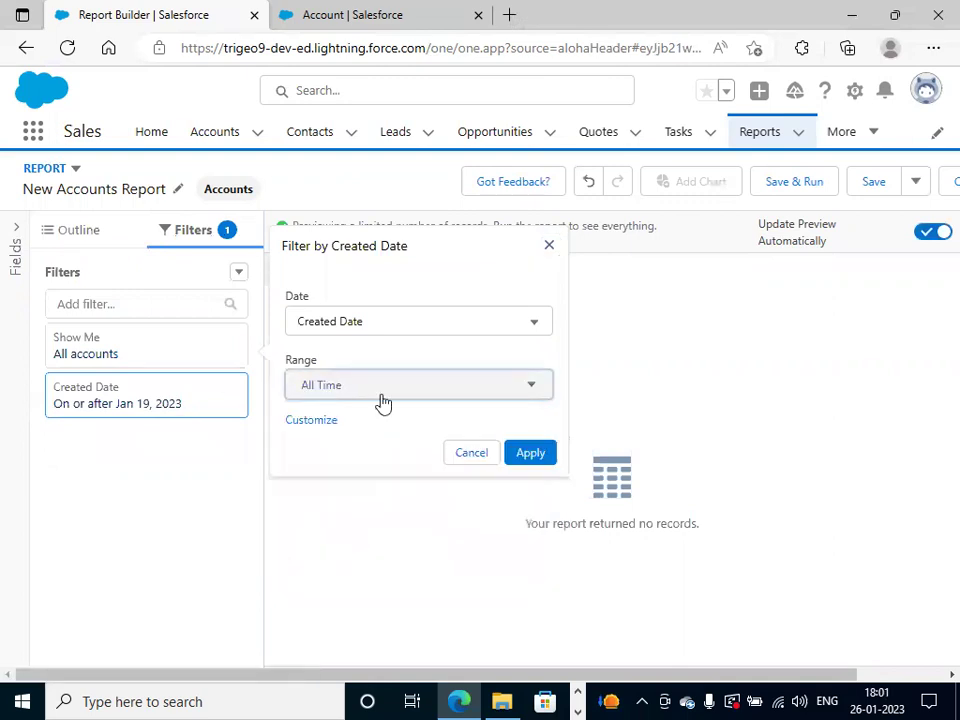
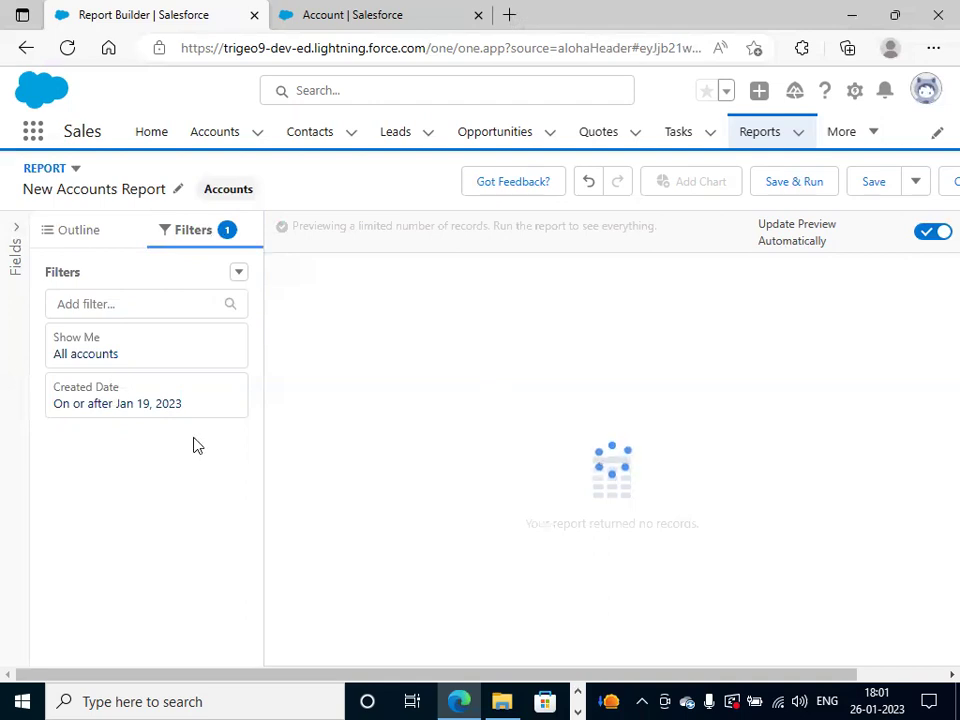
click(213, 403)
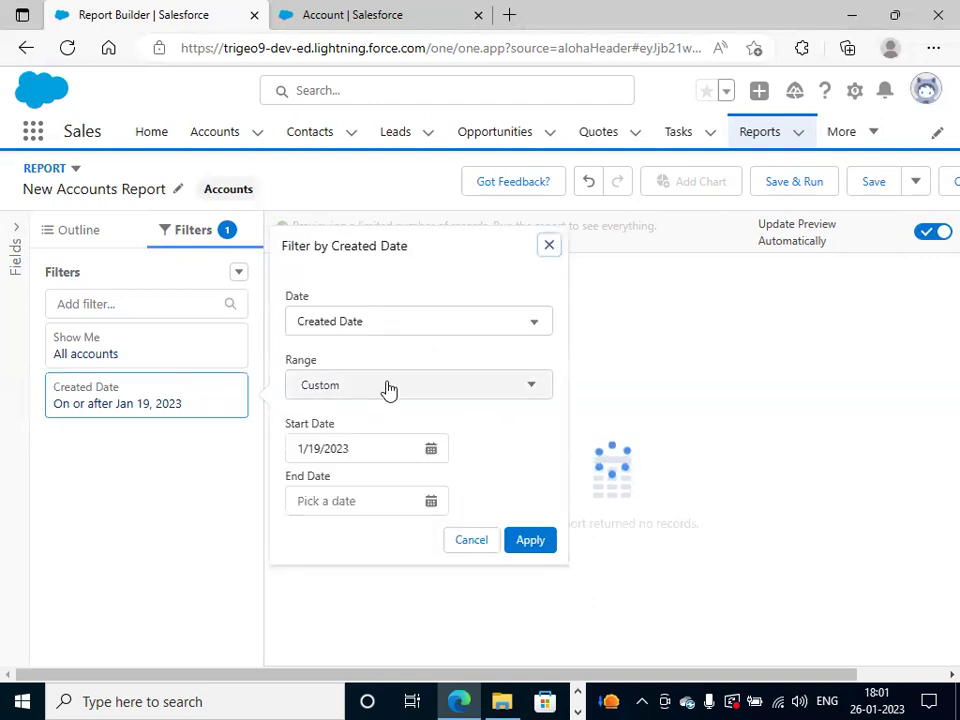
click(385, 388)
click(339, 425)
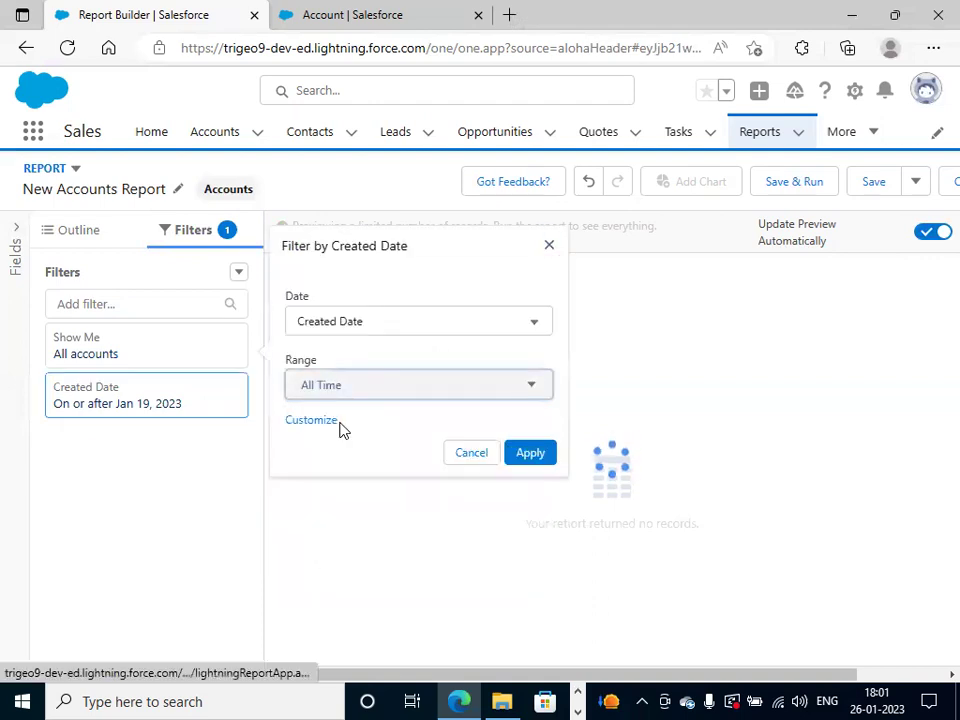
click(530, 464)
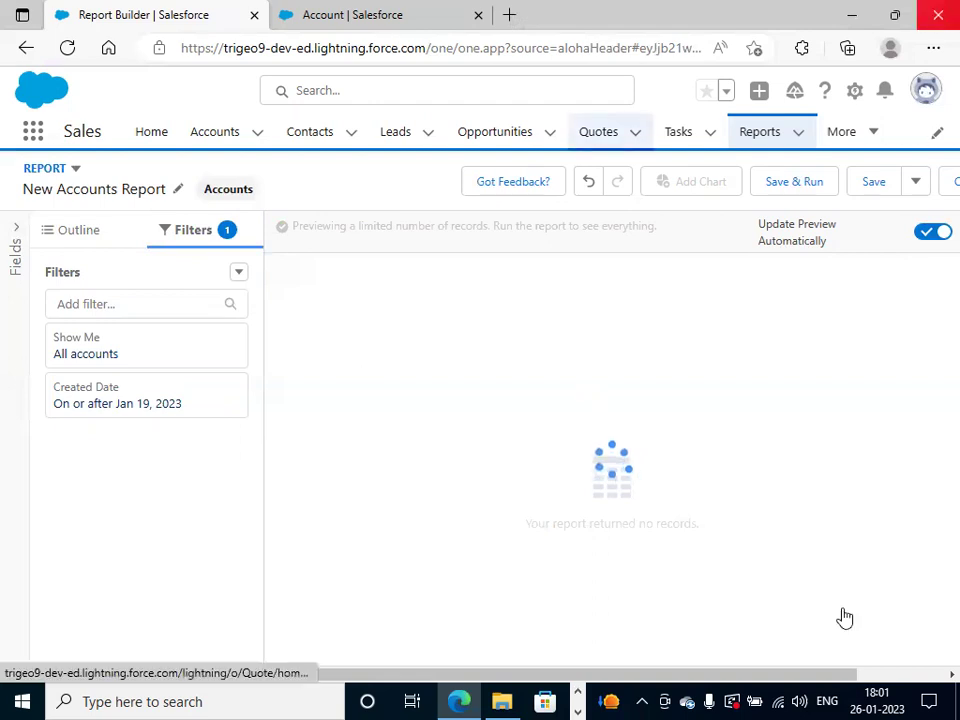
- Reload the report builder page, discarding the changes, and start a new report with the Accounts report type
click(84, 231)
click(191, 231)
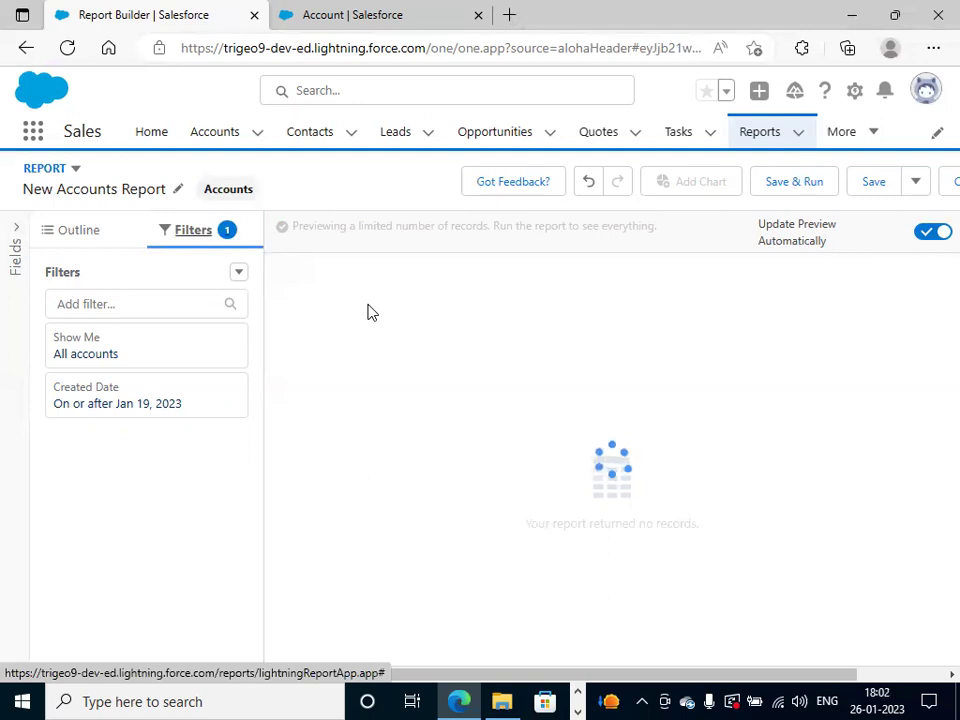
click(66, 47)
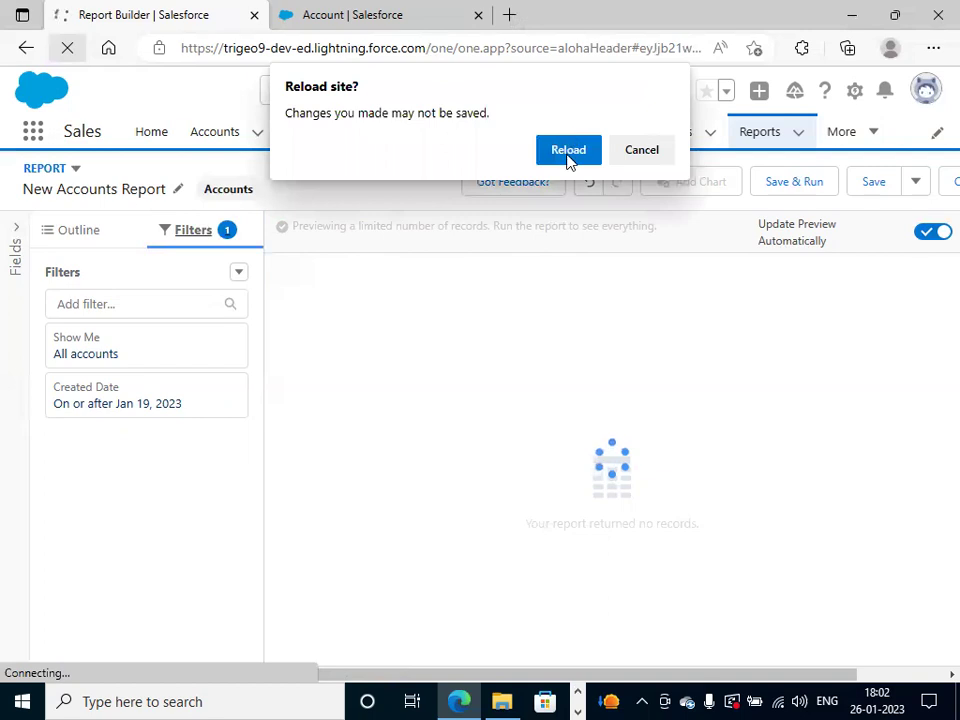
key(Escape)
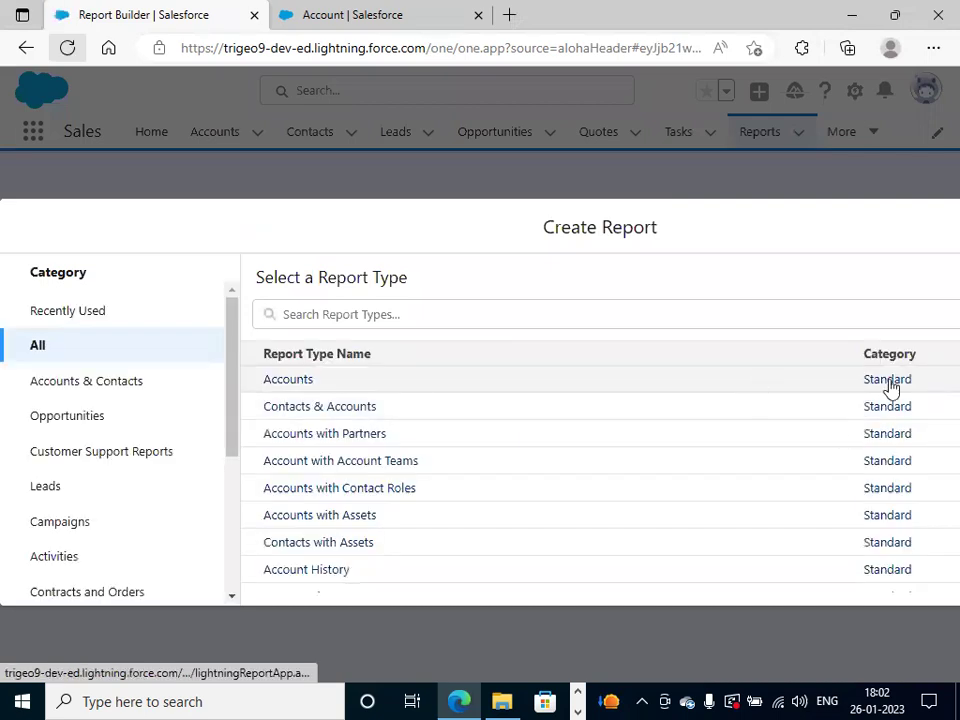
click(893, 386)
click(935, 385)
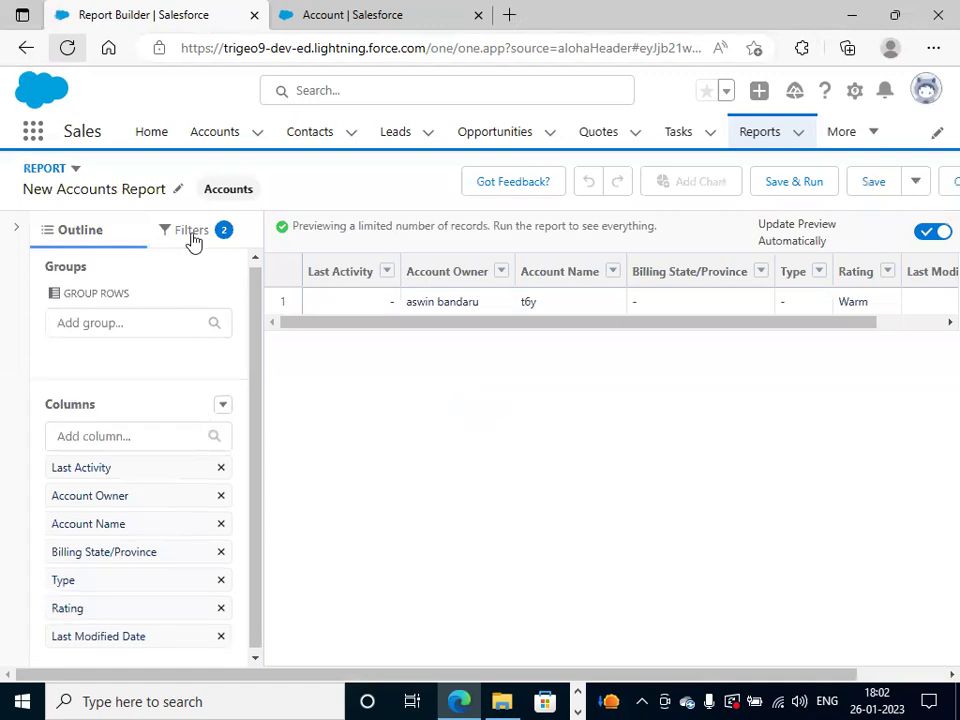
- Change the Show Me filter of the restarted Accounts report to All accounts
click(193, 240)
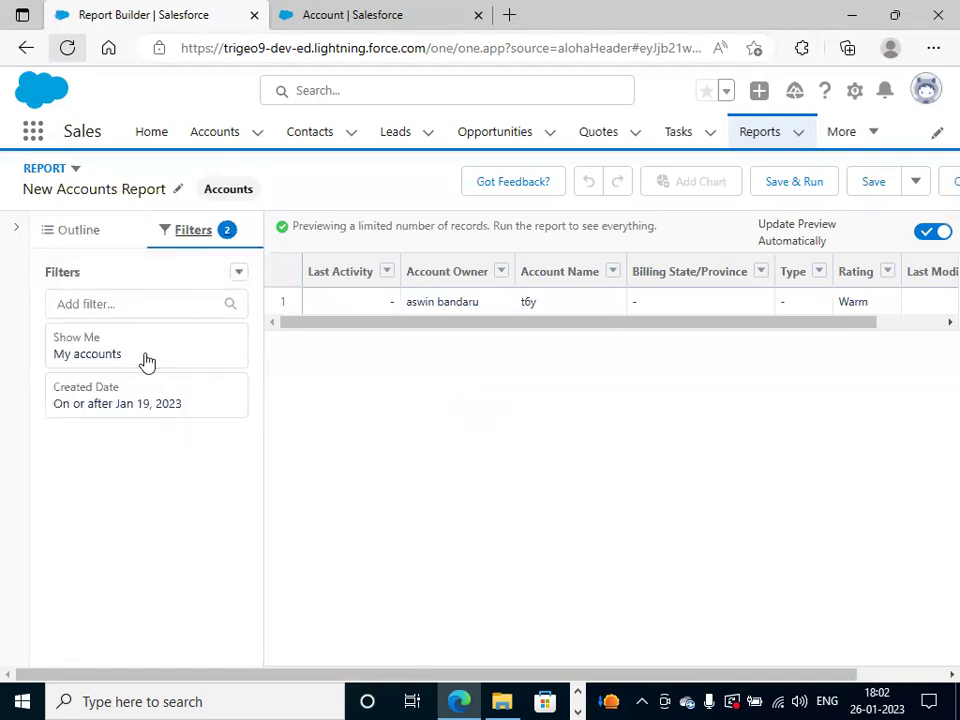
click(147, 362)
click(358, 362)
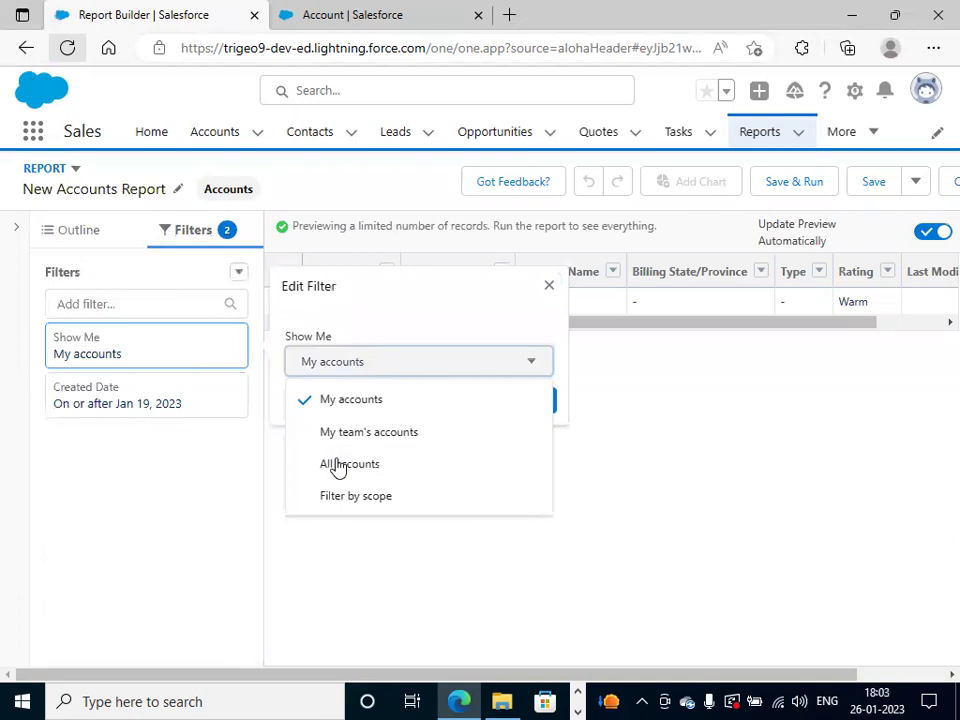
click(530, 462)
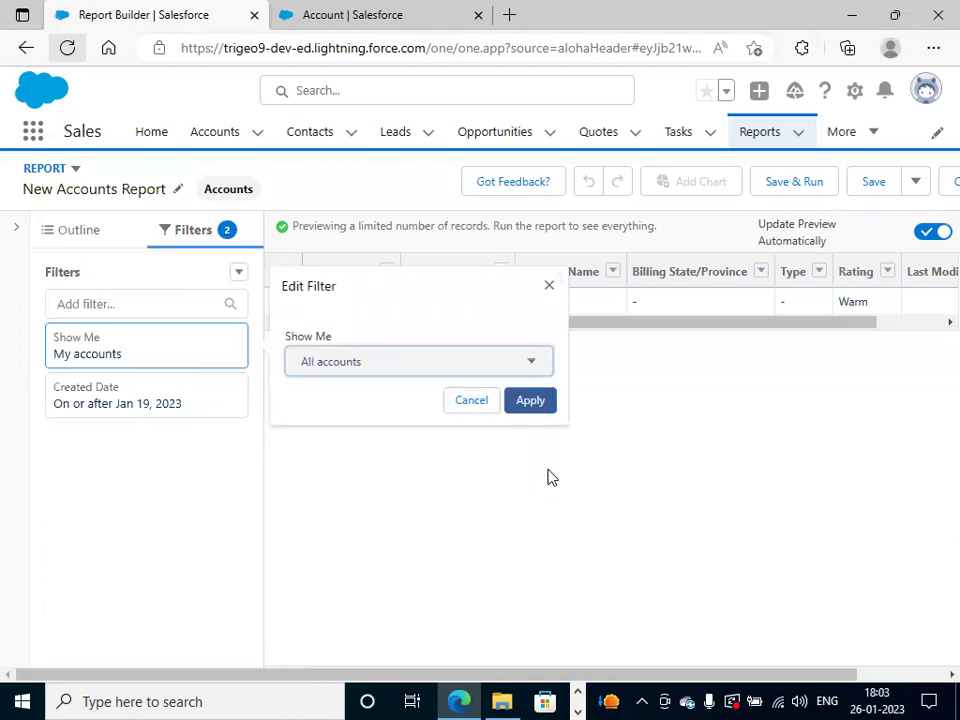
click(365, 463)
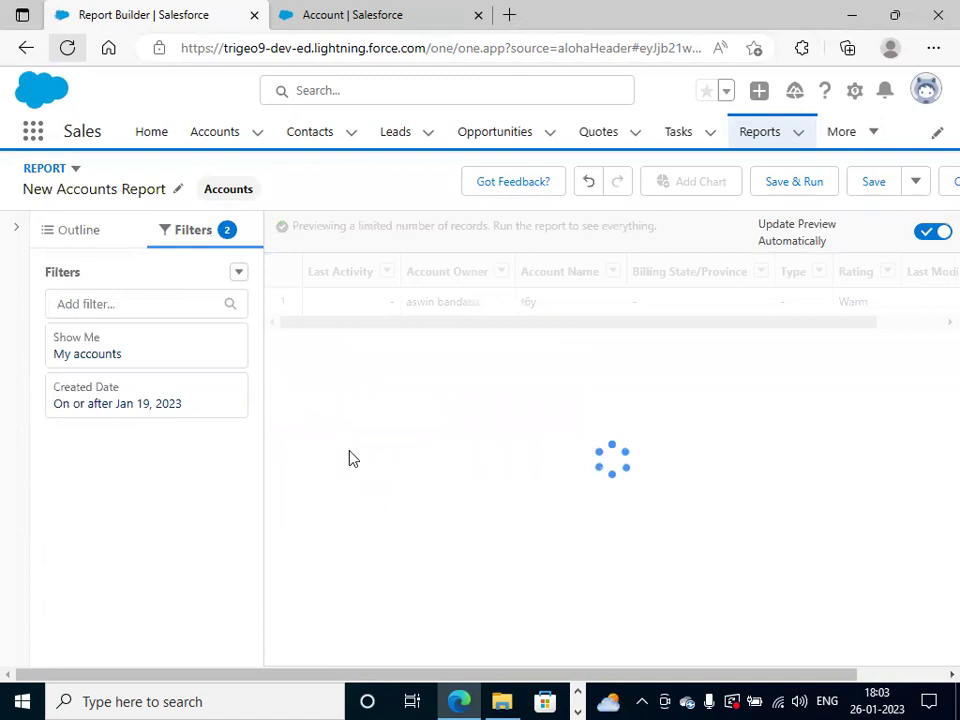
- Set the Created Date filter range to All Time and apply it
click(190, 397)
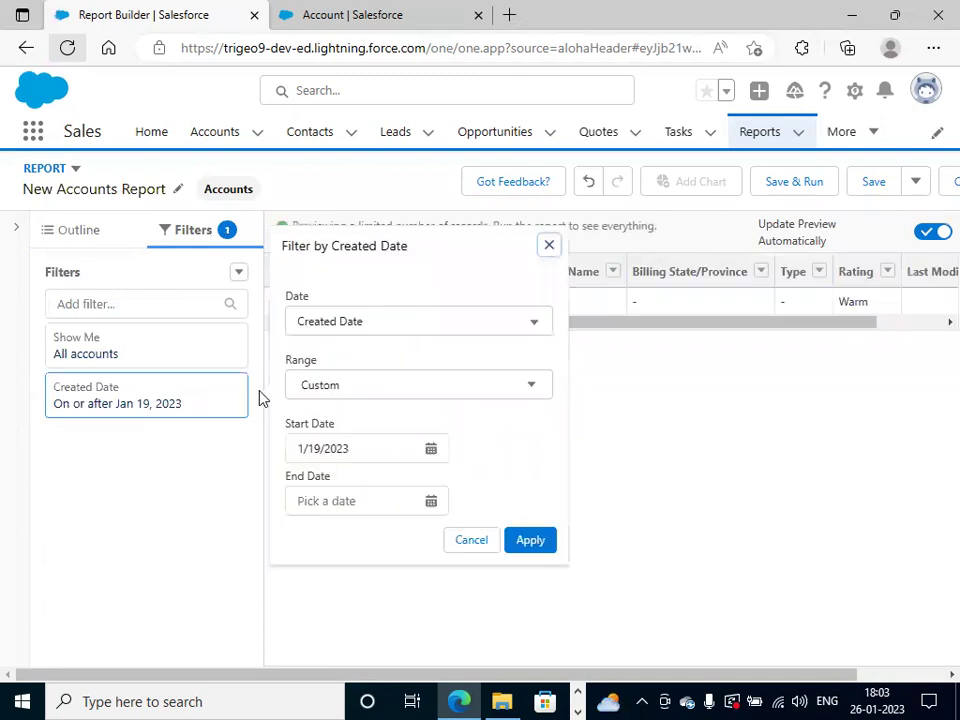
click(328, 390)
click(340, 423)
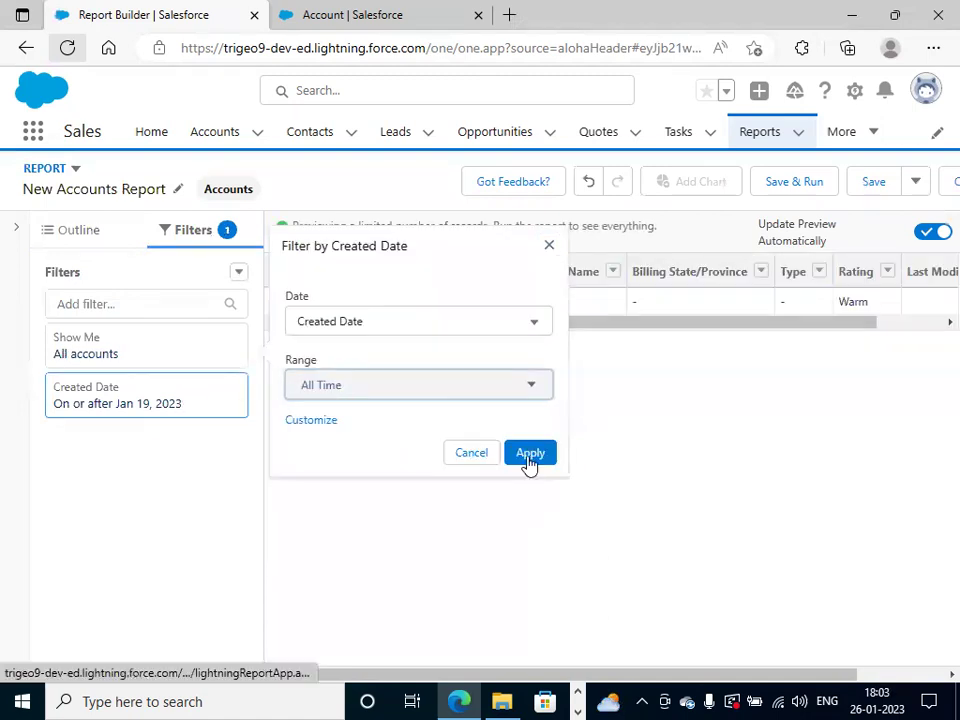
click(645, 510)
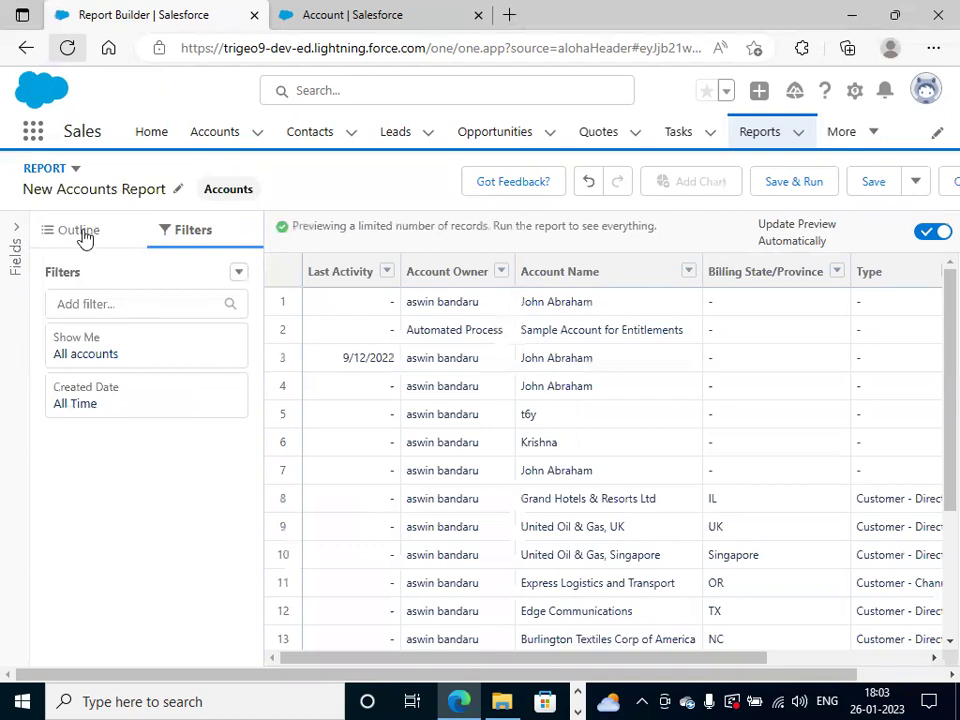
- Remove the Last Activity, Account Owner and Last Modified Date columns and group the report rows by Rating
click(84, 236)
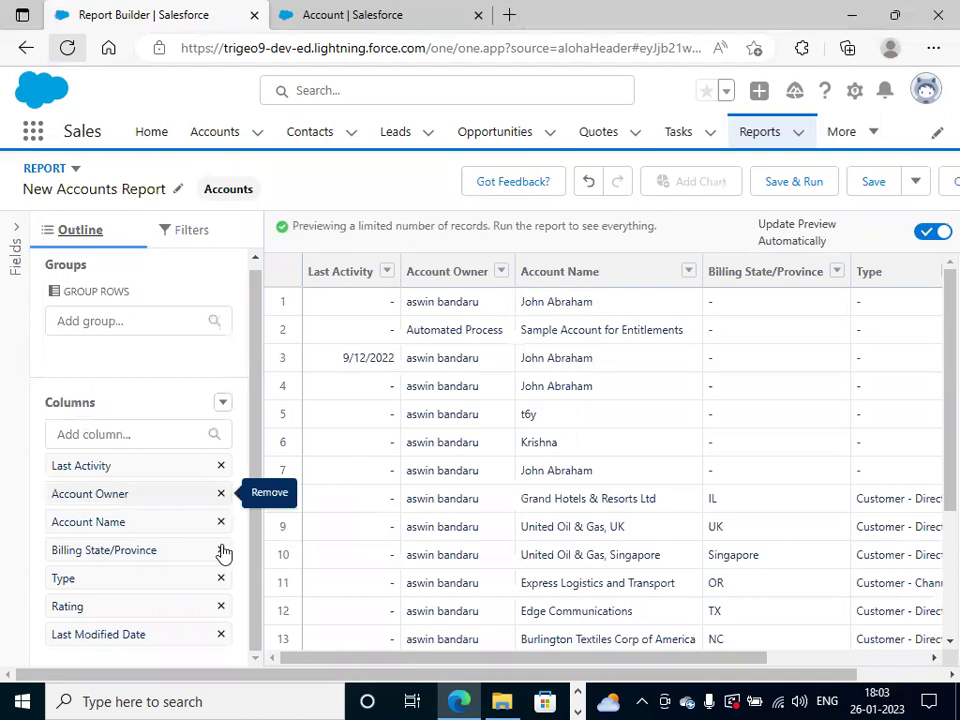
click(221, 494)
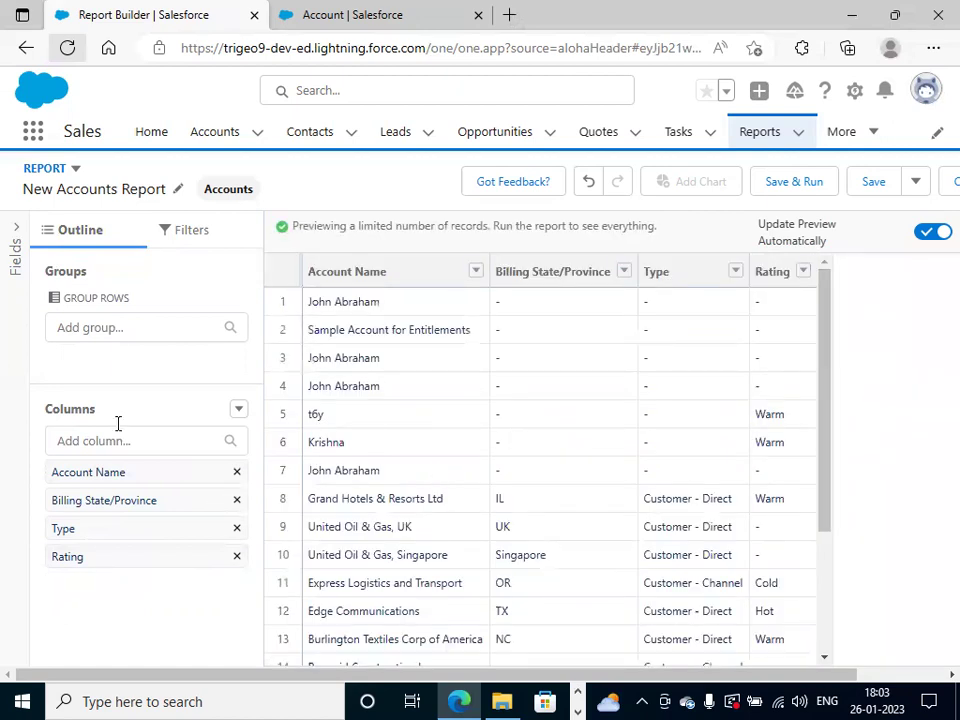
click(124, 326)
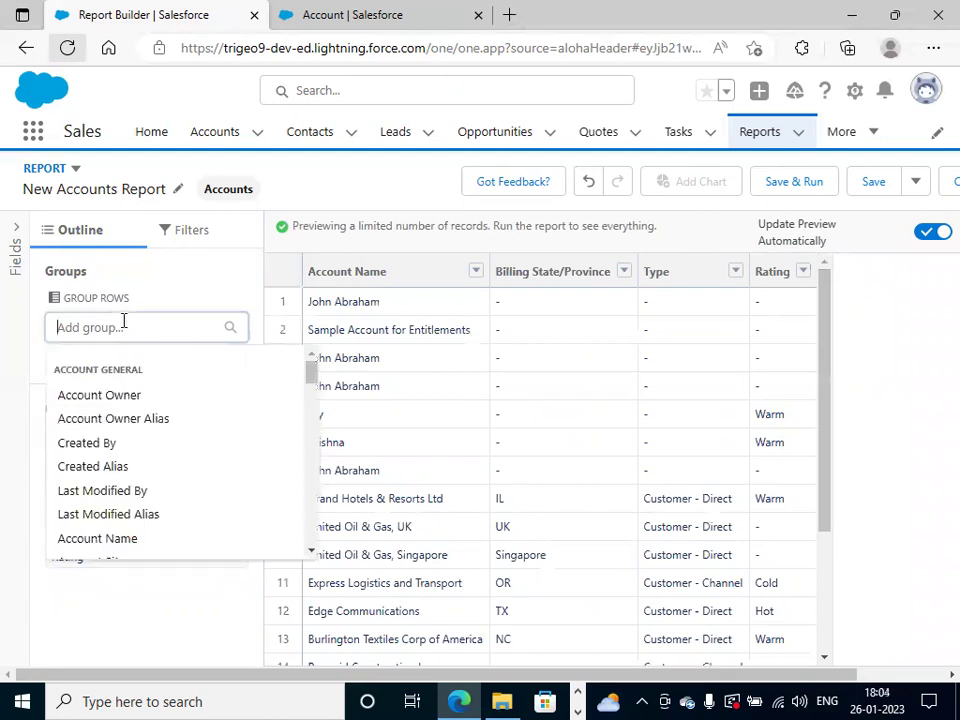
text(ra)
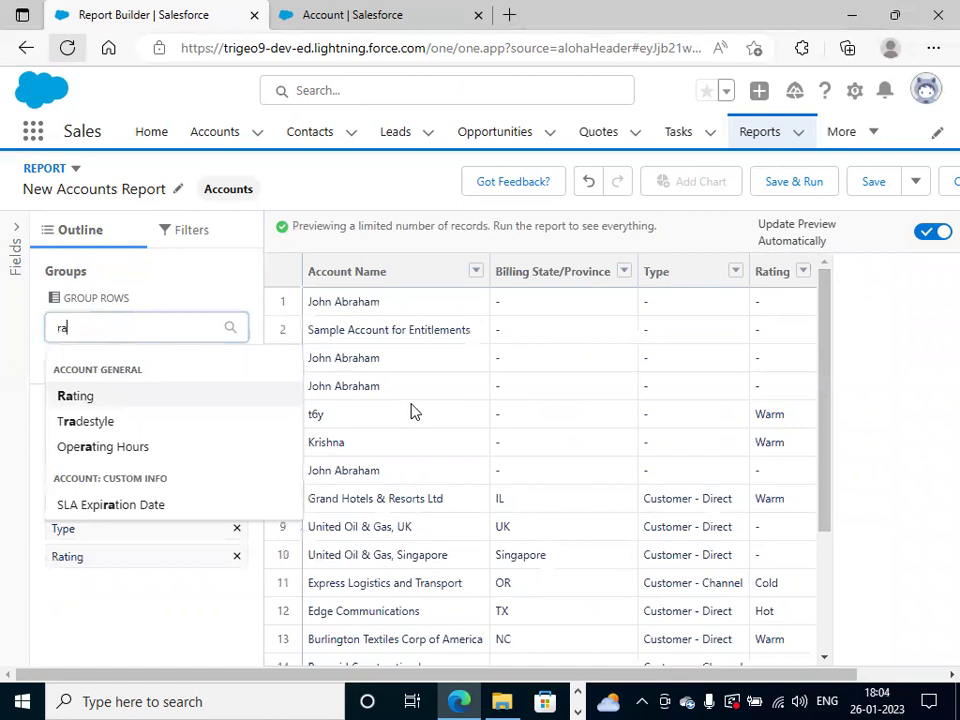
key(Return)
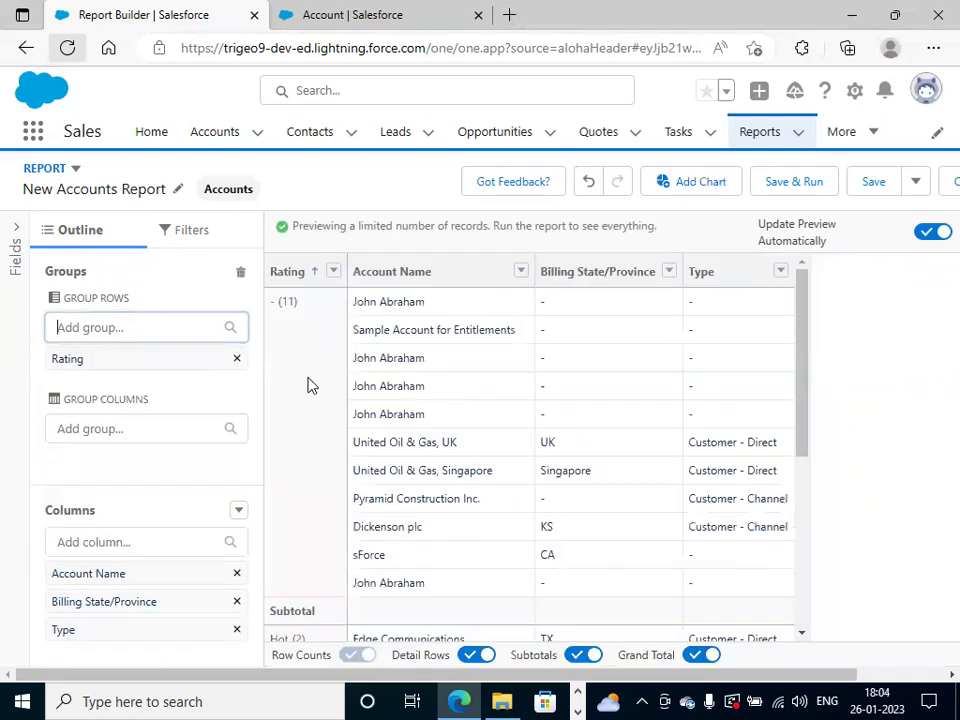
scroll(334, 420, down, 2)
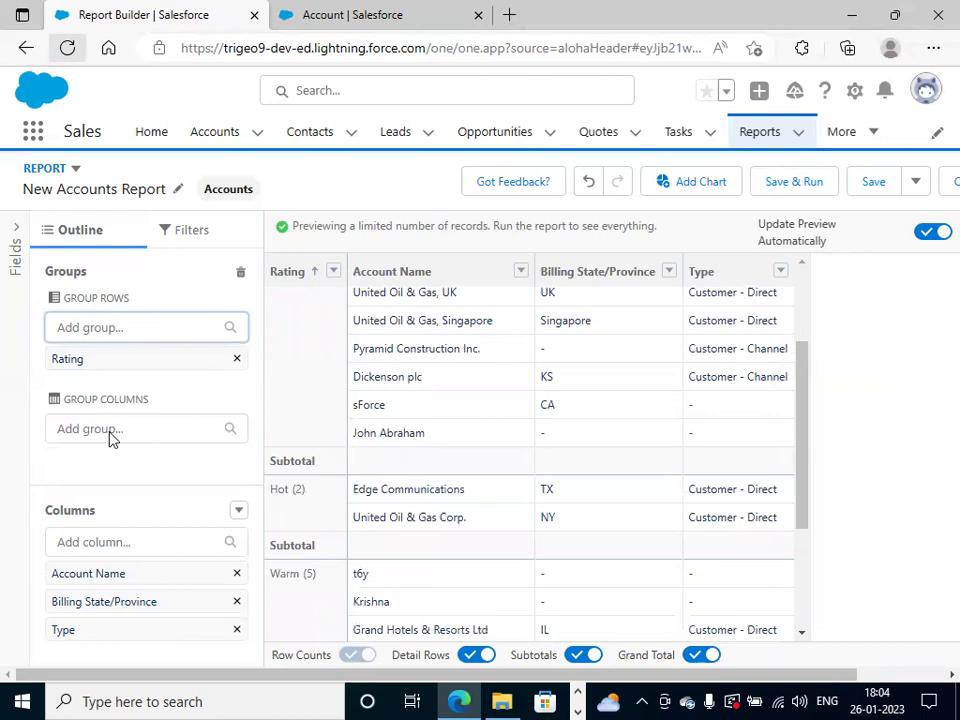
scroll(375, 452, down, 2)
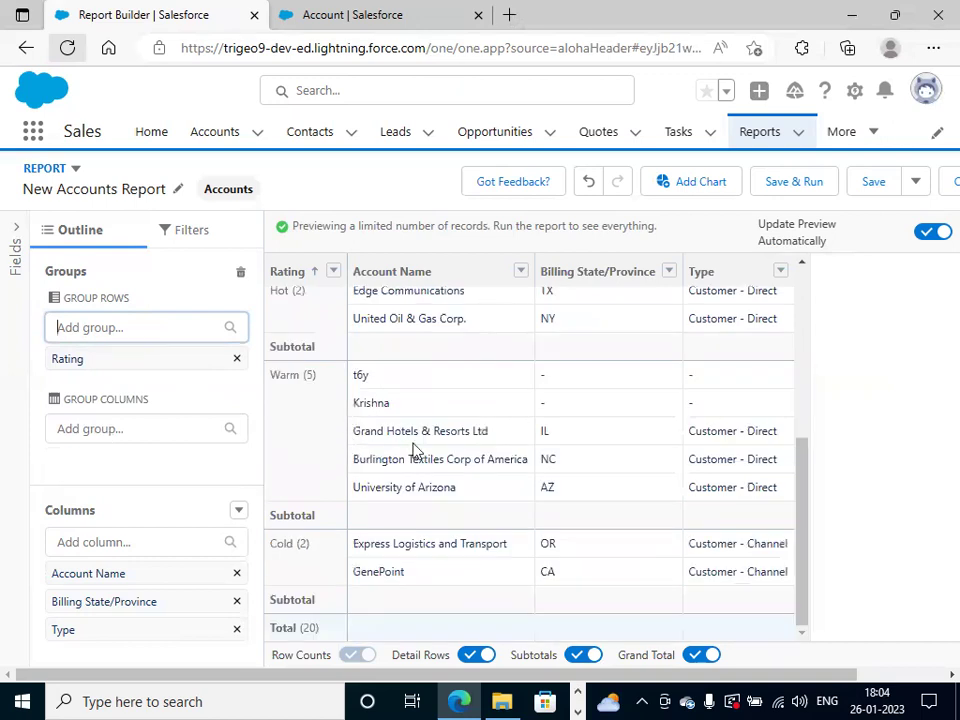
scroll(467, 441, up, 5)
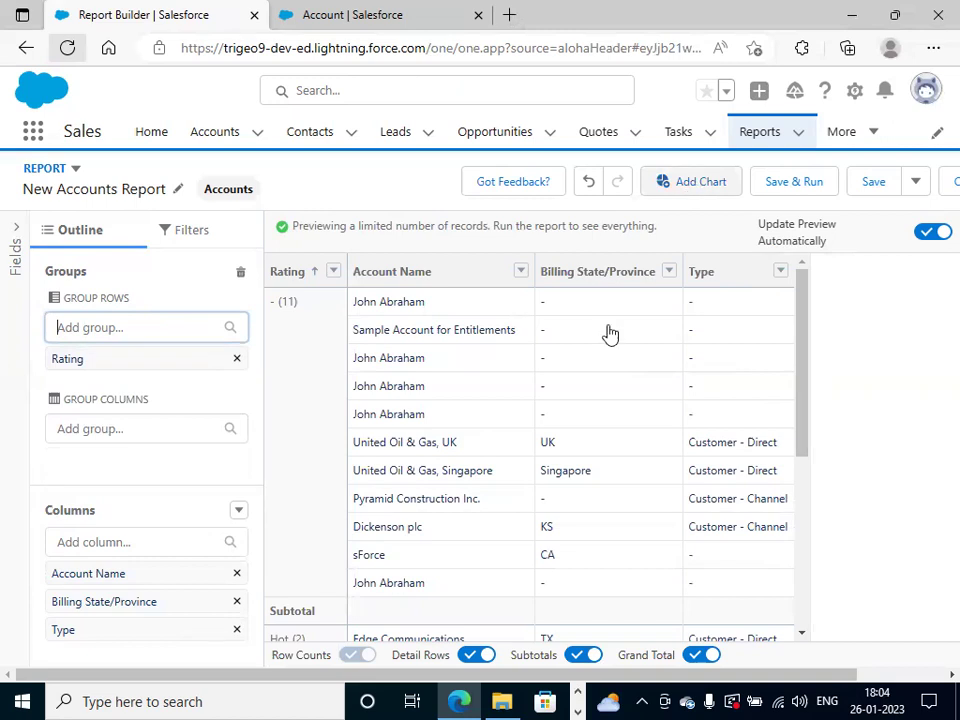
- Add a chart to the report and display it as a Donut
click(700, 185)
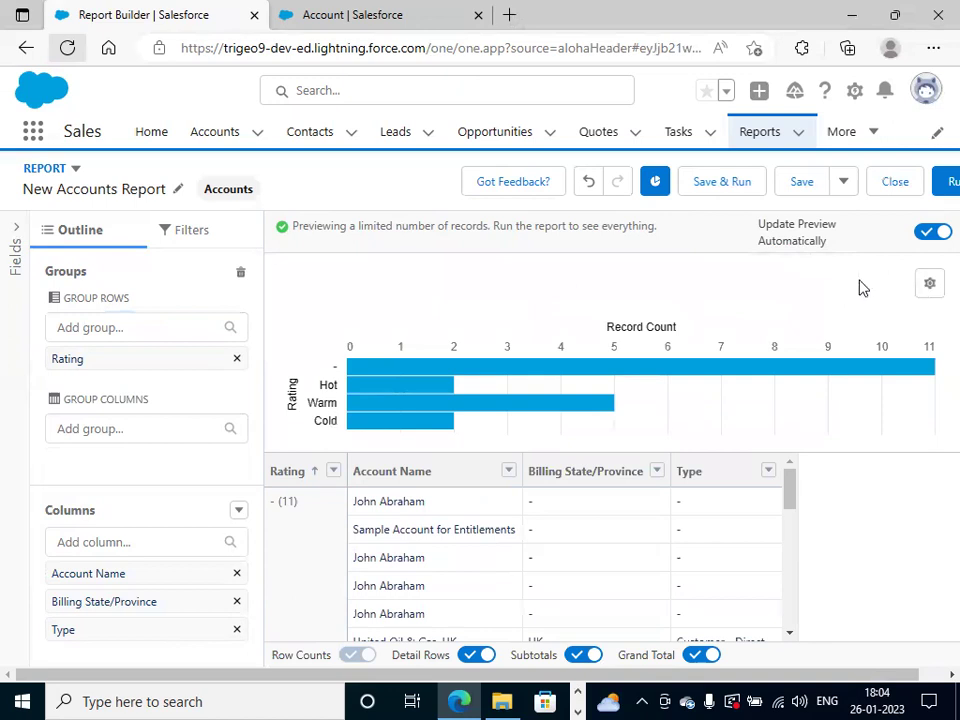
click(930, 285)
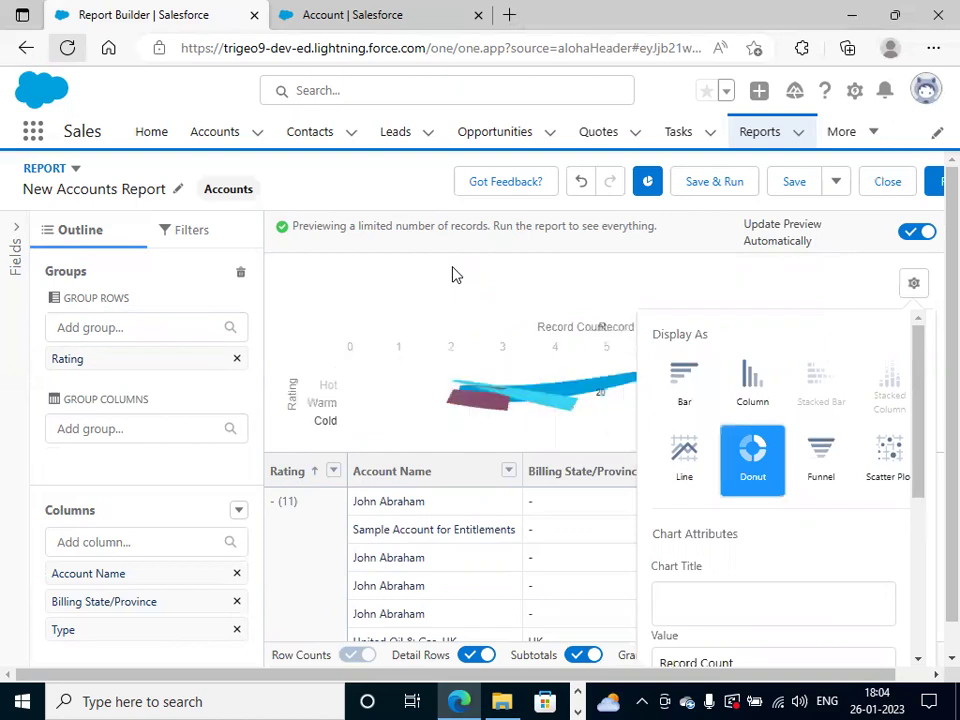
click(455, 327)
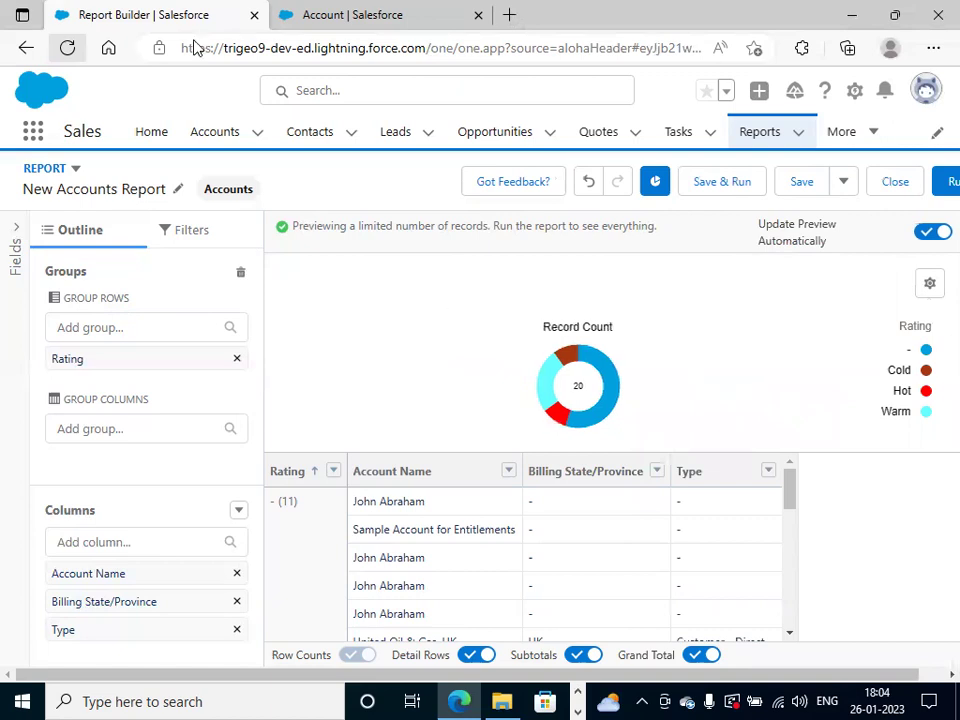
- Compare the donut chart's rating colors with the chart colors of the Account Rating picklist values in Setup
click(300, 15)
scroll(480, 455, down, 3)
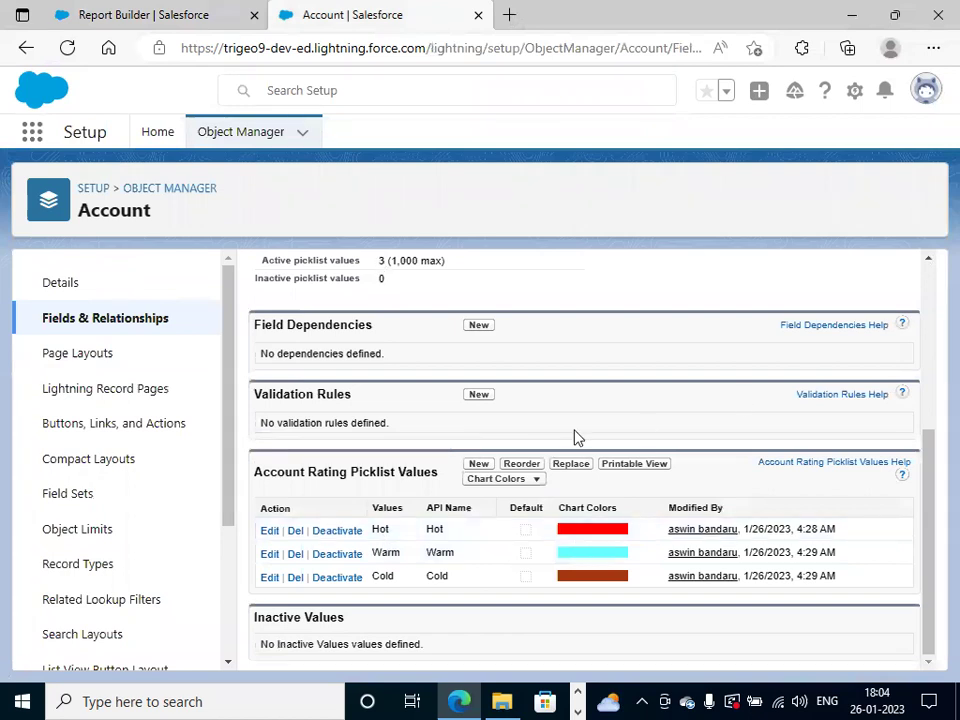
key(ctrl+shift+Tab)
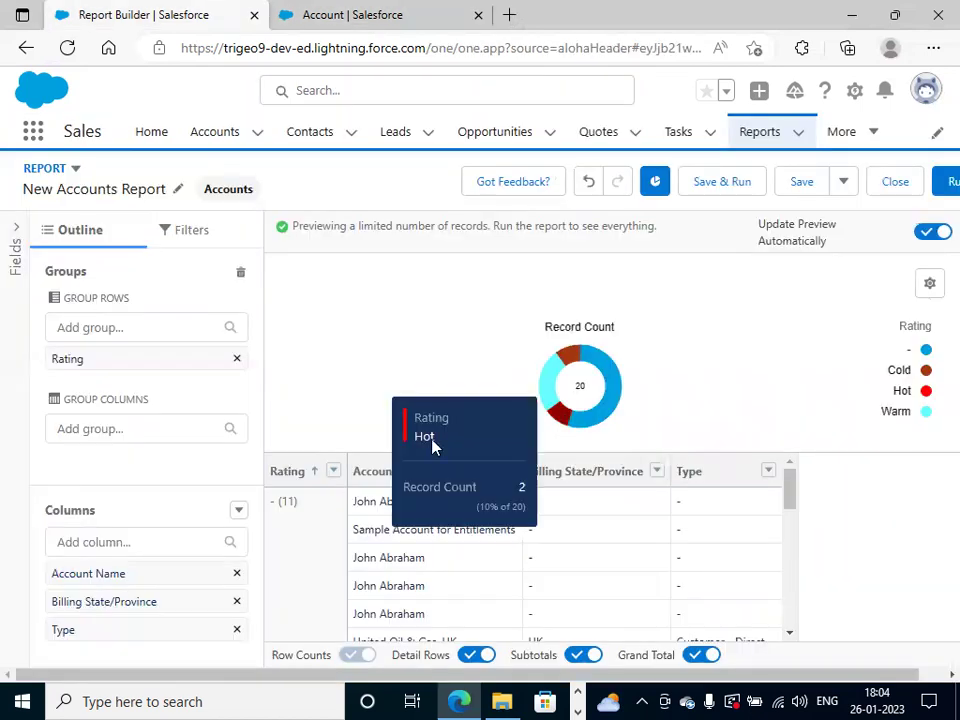
key(ctrl+Tab)
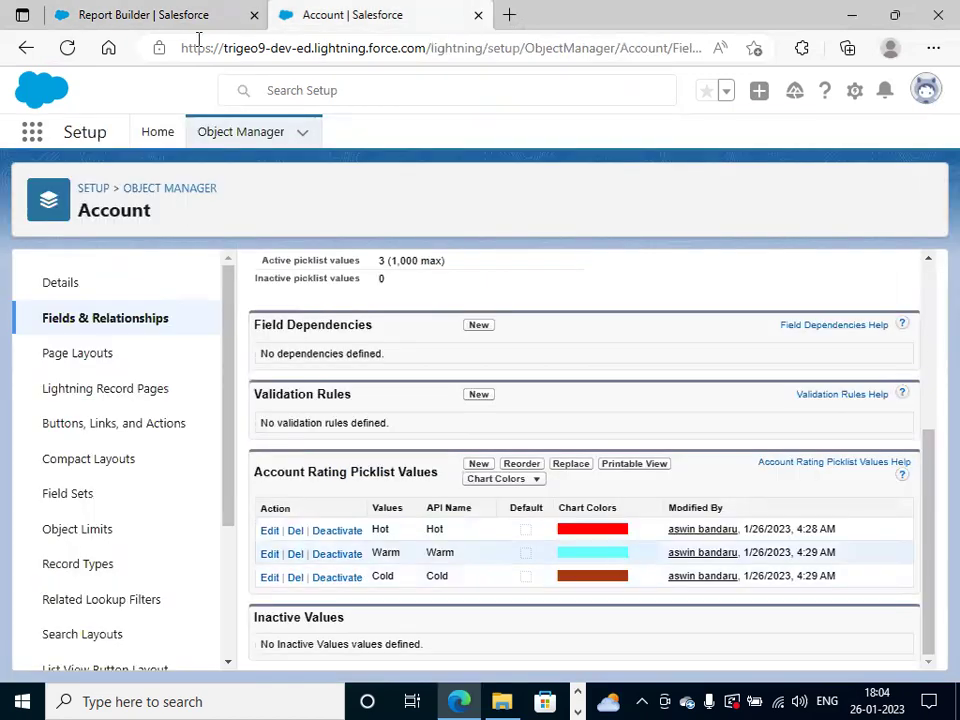
- Check the donut chart's Warm slice against the chart color of the Warm value in the Account Rating picklist
key(ctrl+shift+Tab)
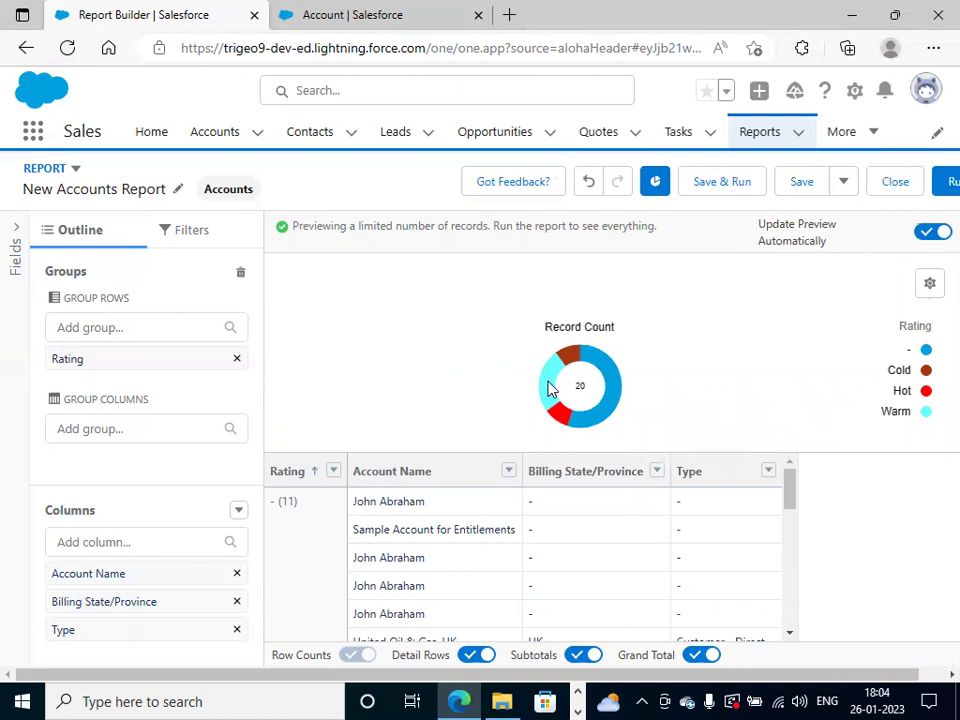
mouse_move(550, 389)
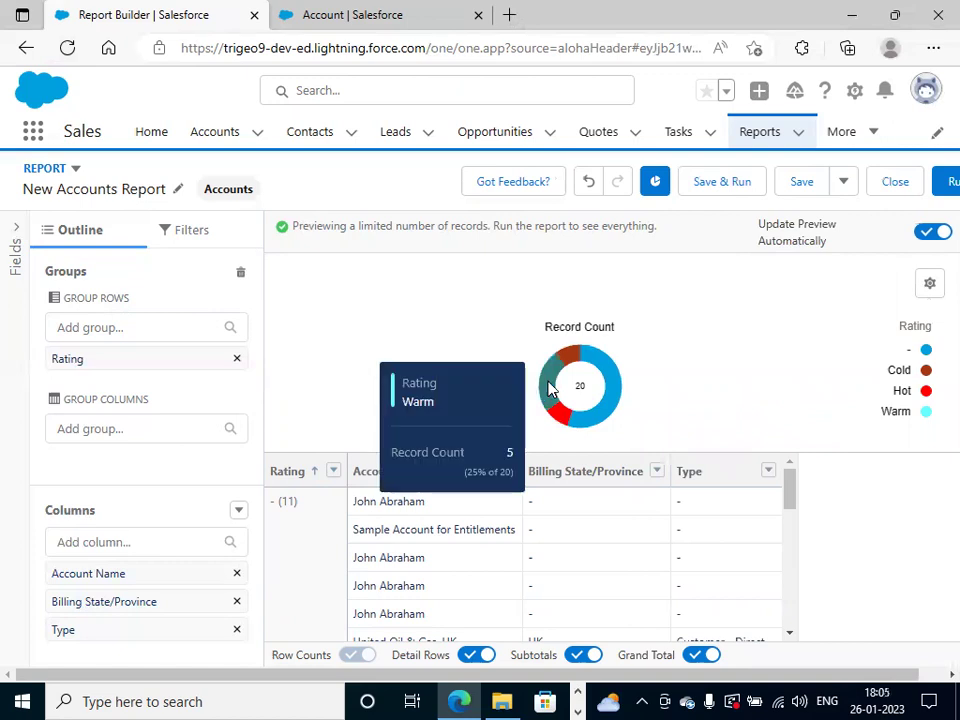
key(ctrl+Tab)
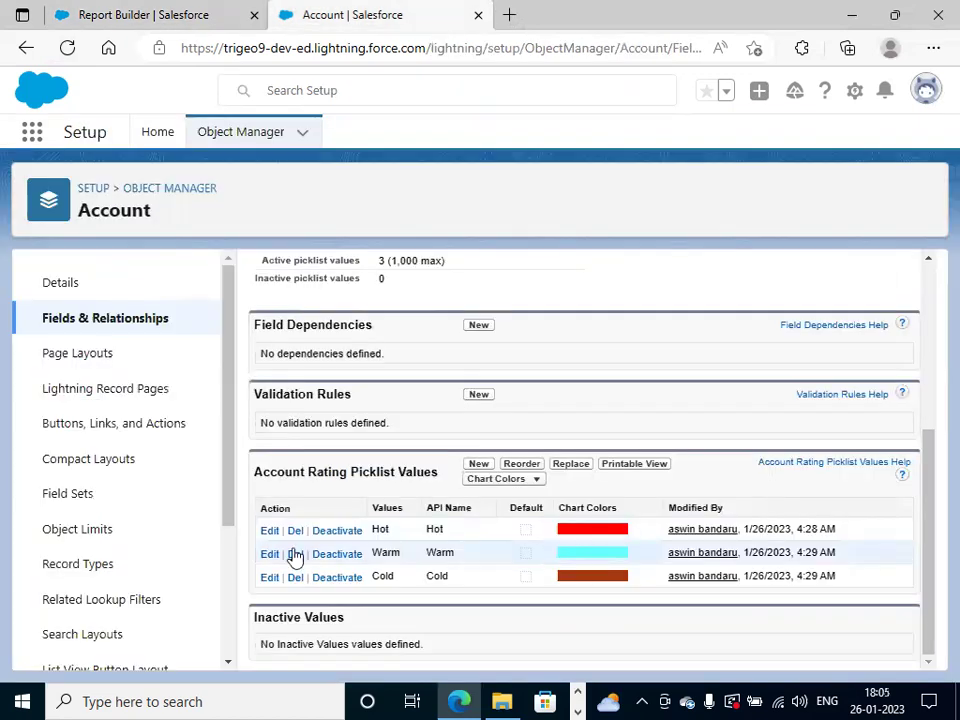
key(ctrl+shift+Tab)
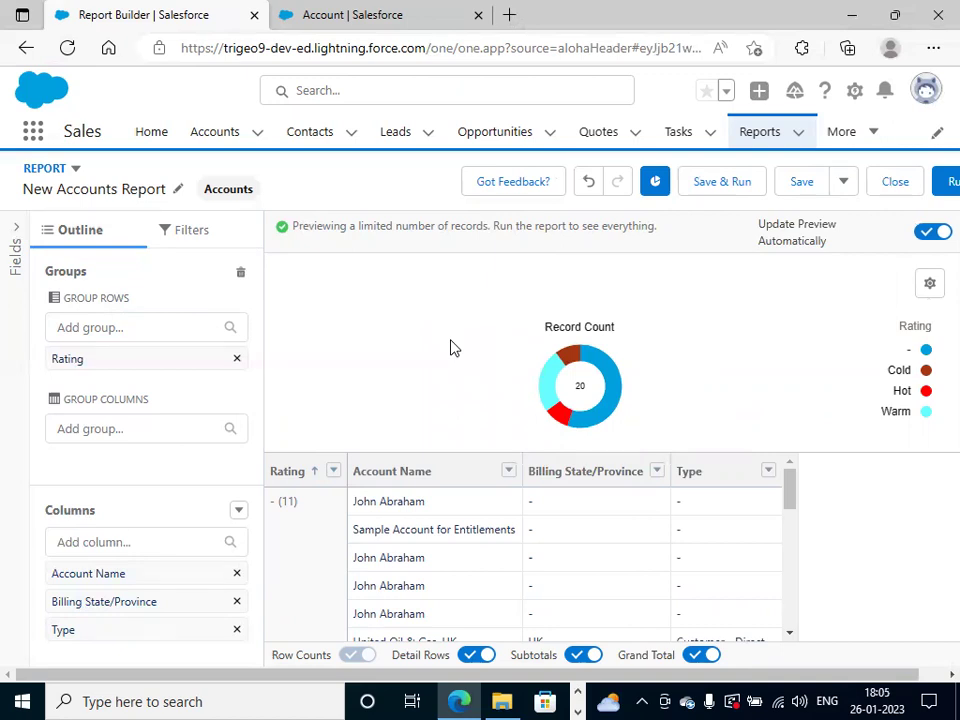
- Switch the Hot value of the Account Rating picklist to a dynamically assigned chart color and save it
click(313, 27)
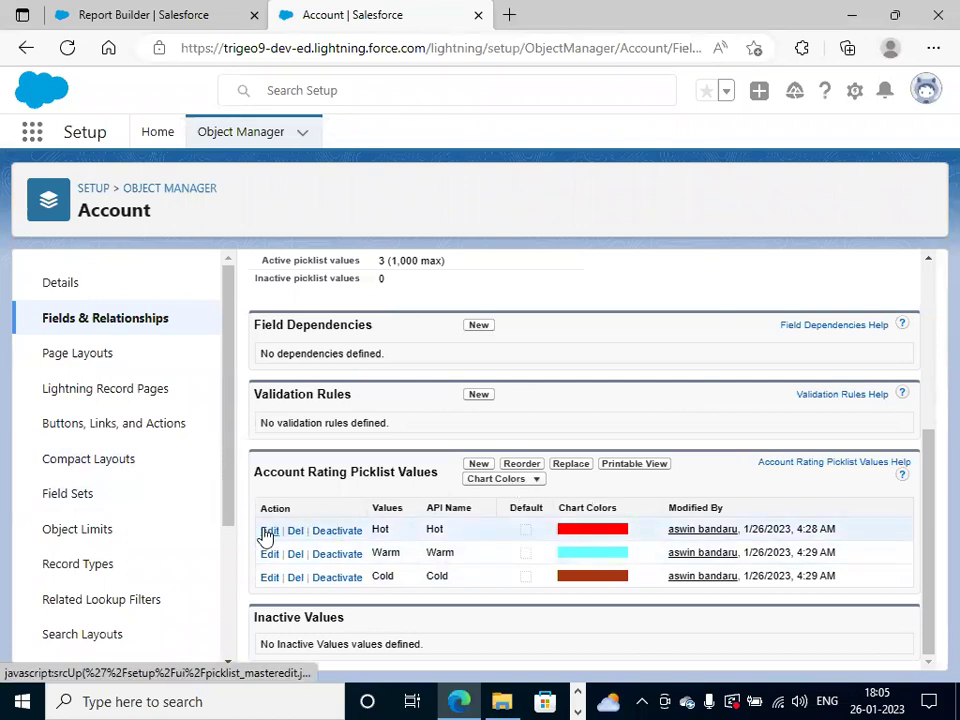
click(478, 463)
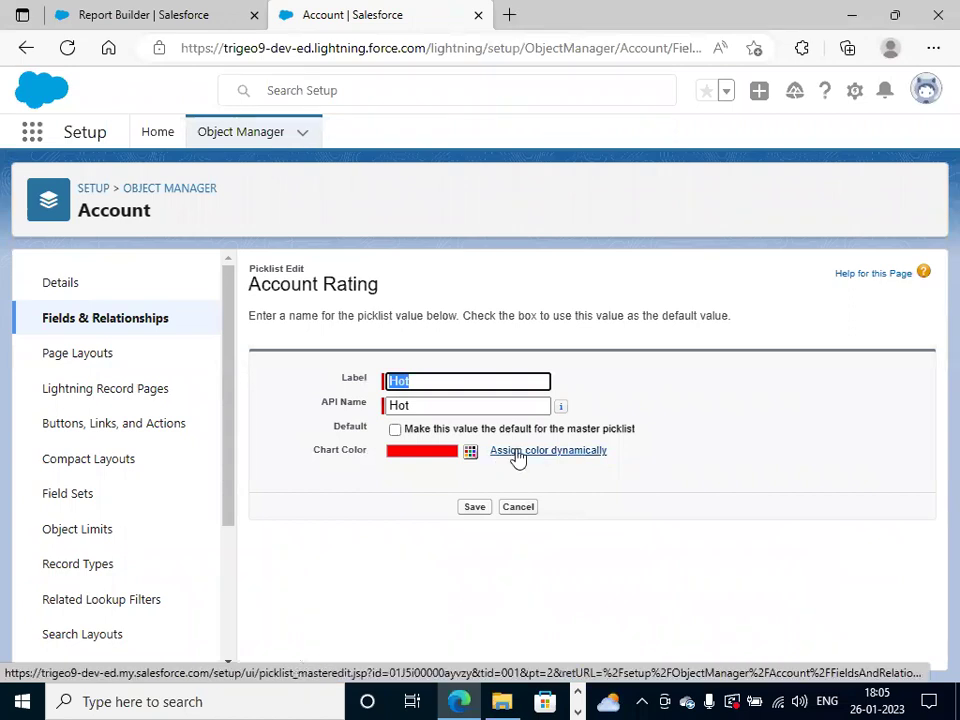
click(512, 454)
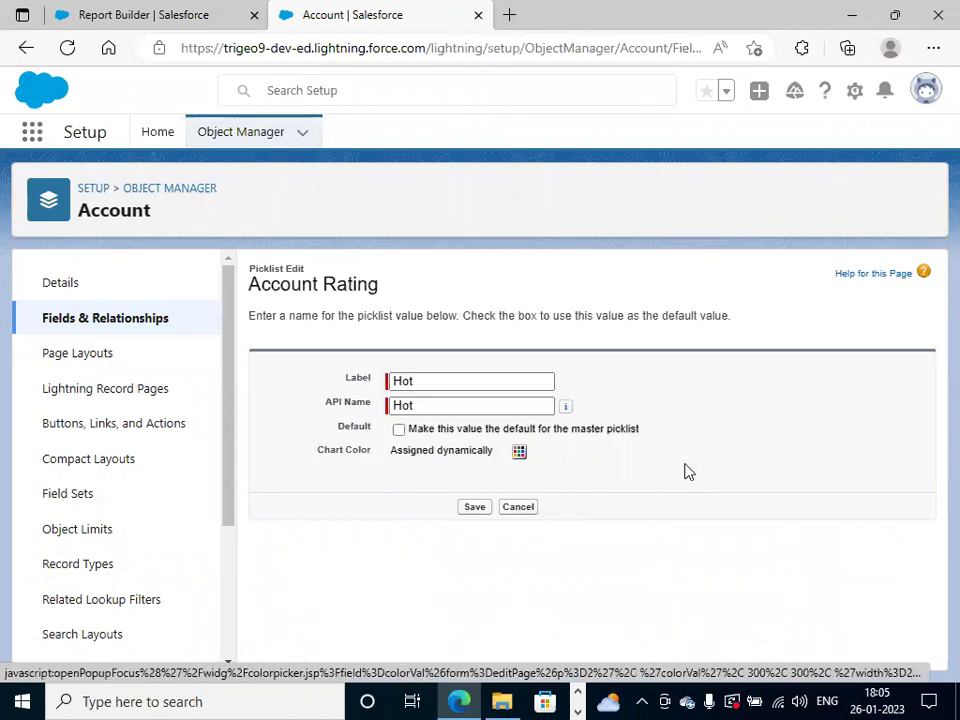
click(480, 509)
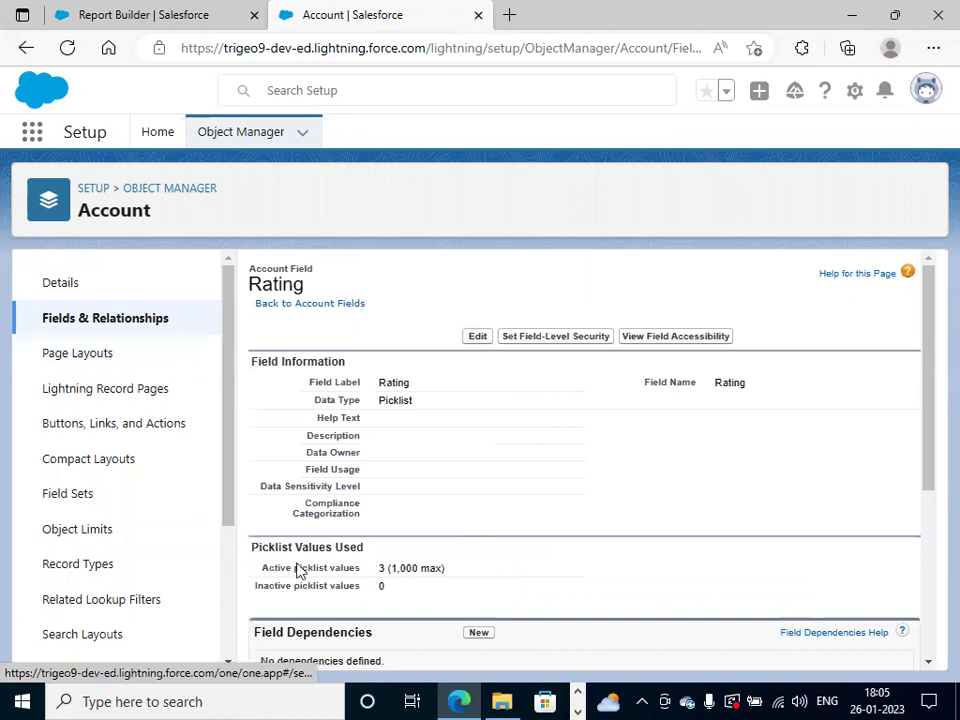
- Switch the Warm value of the Account Rating picklist to a dynamically assigned chart color and save it
scroll(297, 570, down, 3)
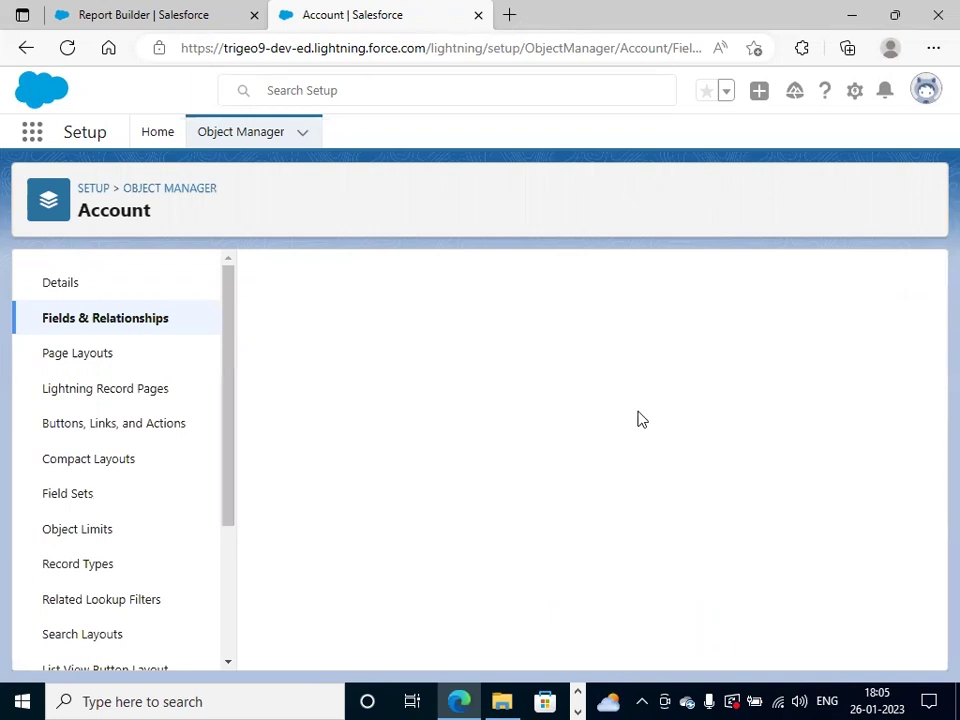
click(562, 458)
click(476, 508)
- Switch the Cold value of the Account Rating picklist to a dynamically assigned chart color and save it
scroll(356, 598, down, 3)
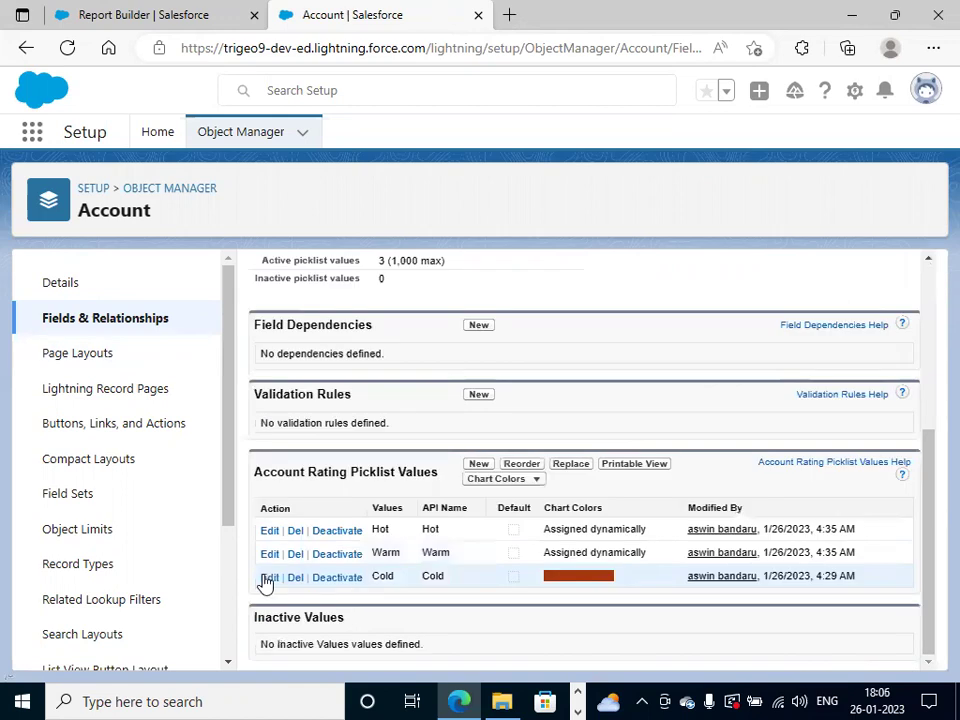
click(268, 578)
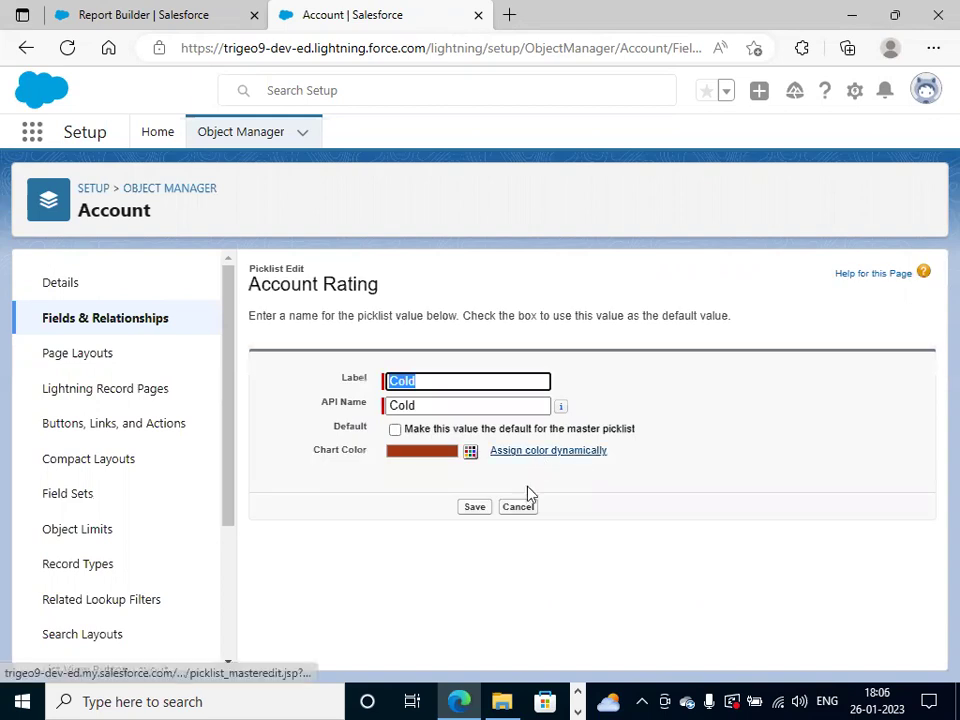
click(548, 450)
click(474, 507)
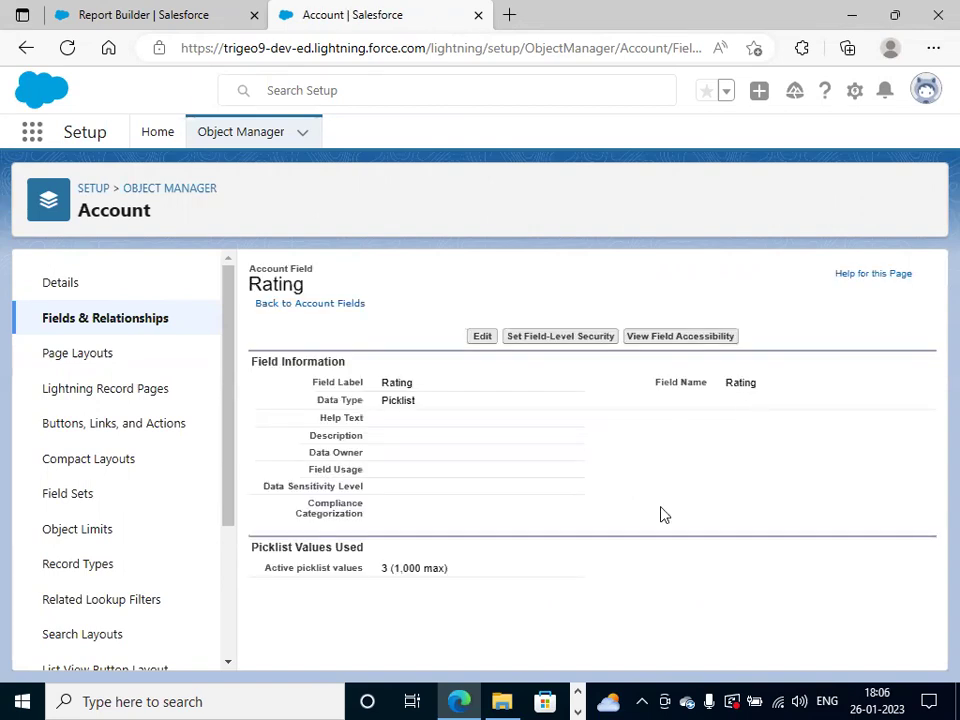
- Assign chart colors dynamically to all Account Rating picklist values at once and confirm the override
scroll(660, 514, down, 3)
scroll(490, 494, down, 1)
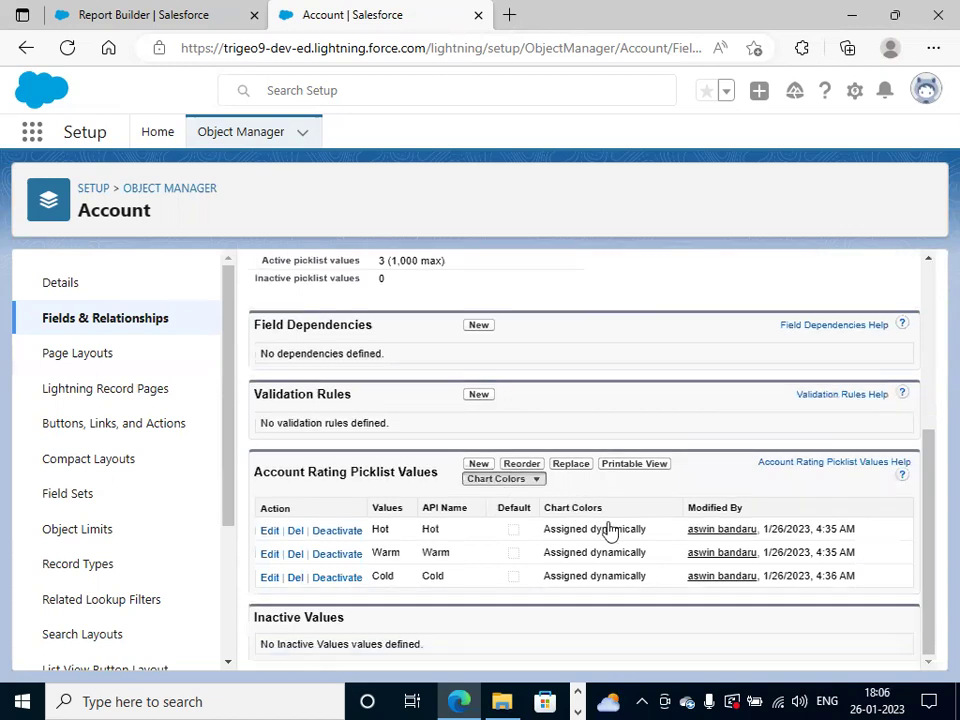
click(497, 479)
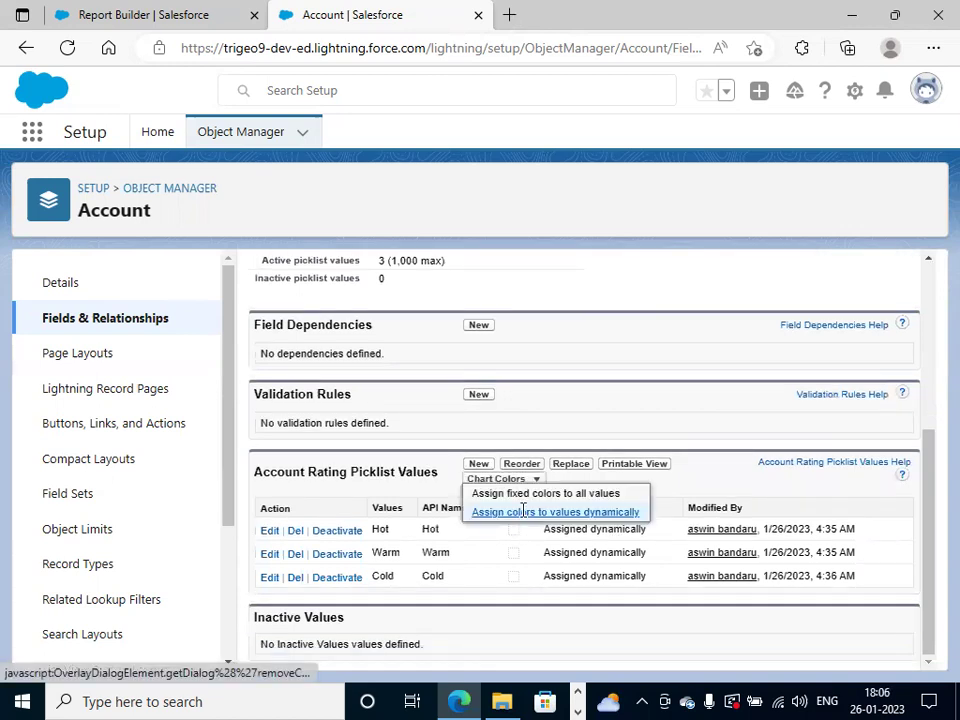
click(523, 513)
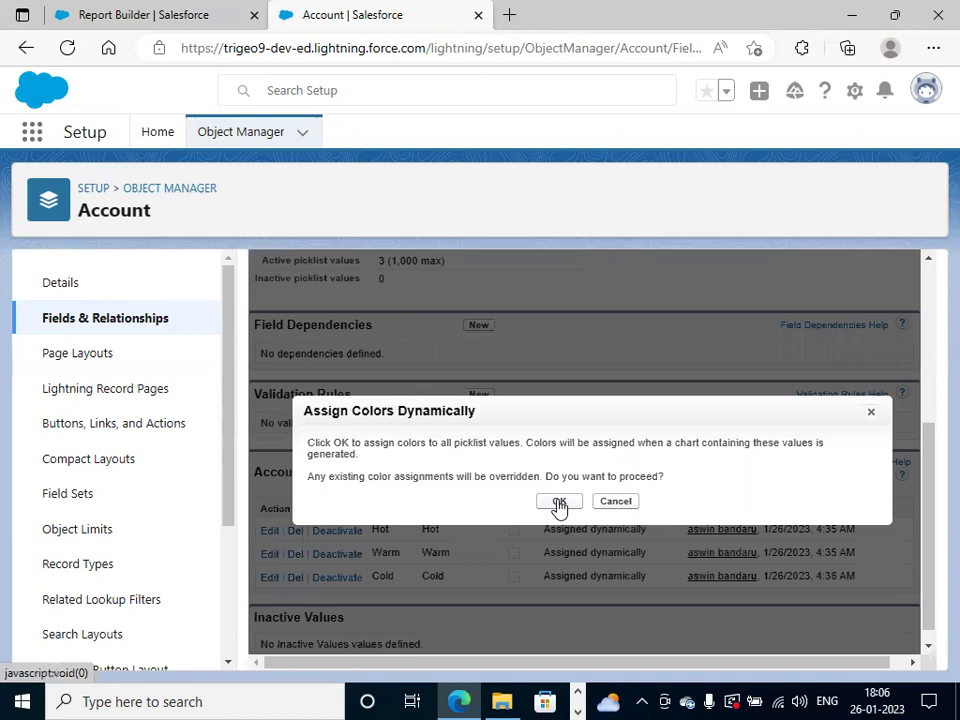
click(559, 503)
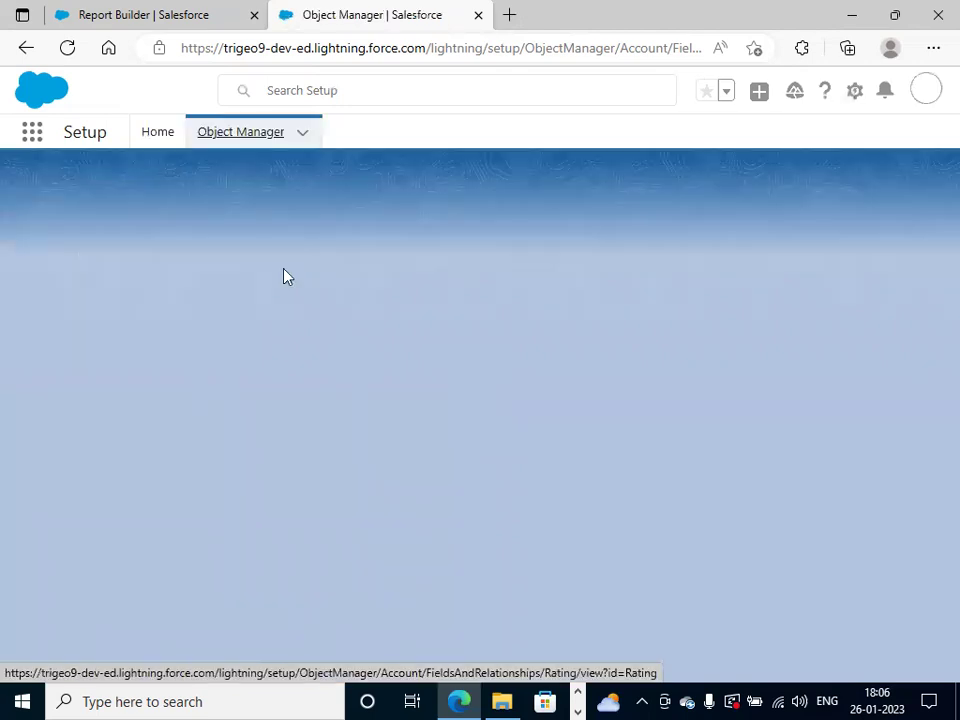
- Reload the report builder and start a new report with the Accounts report type
key(ctrl+Tab)
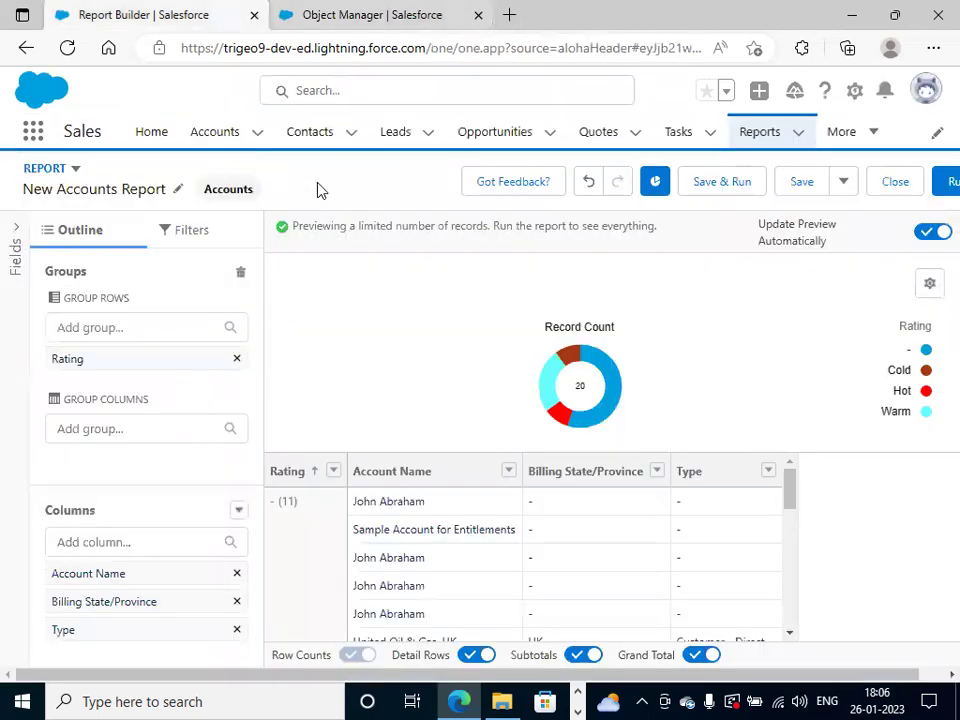
key(ctrl+Tab)
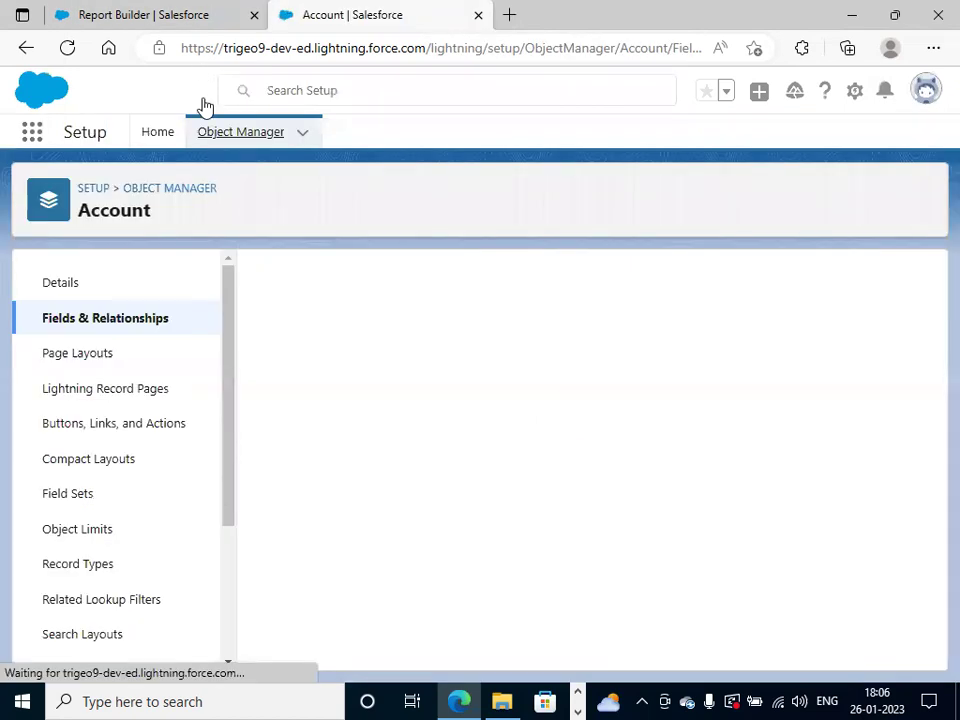
key(ctrl+Tab)
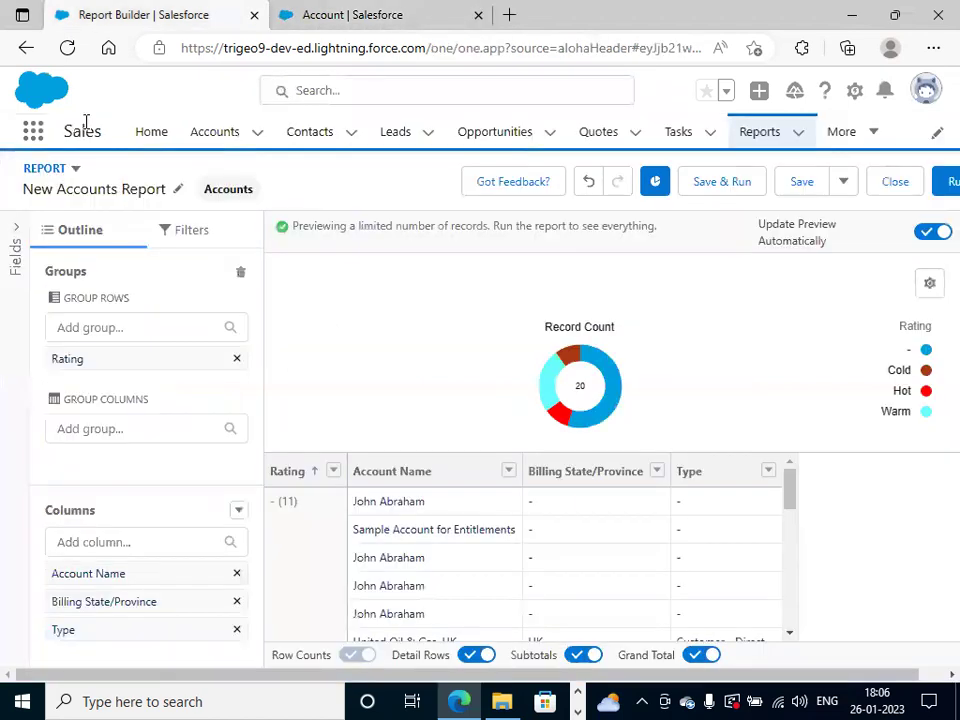
click(66, 50)
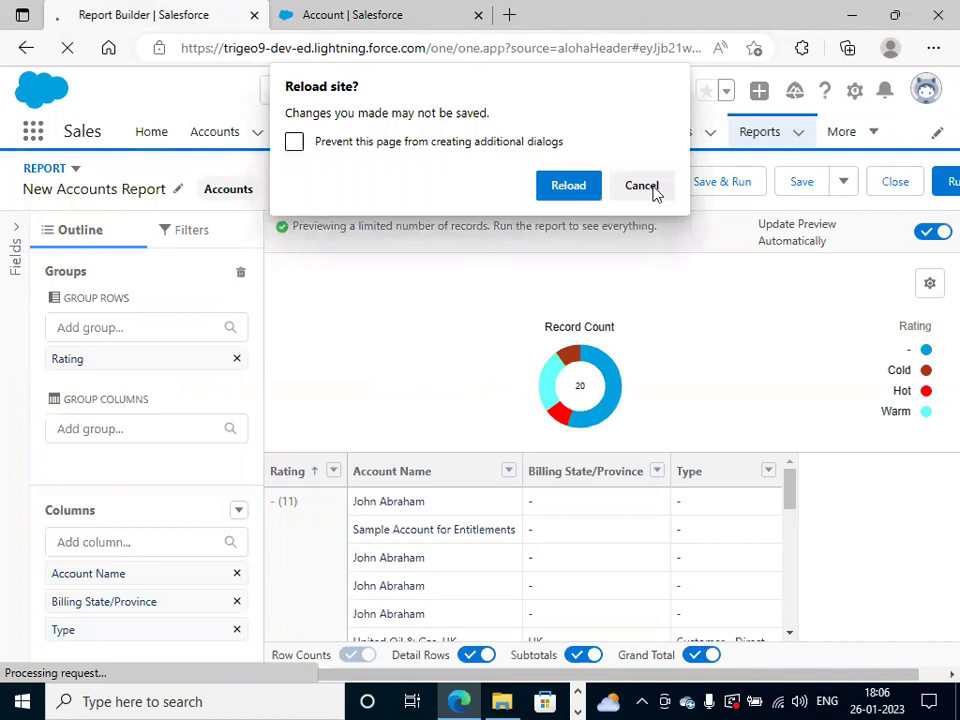
click(653, 189)
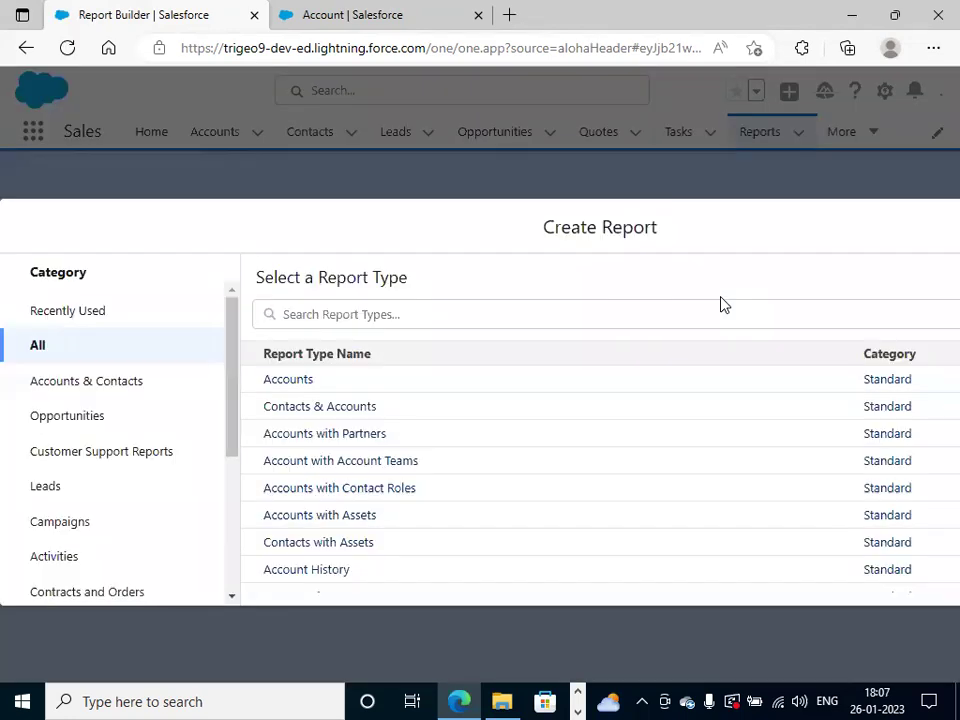
click(296, 386)
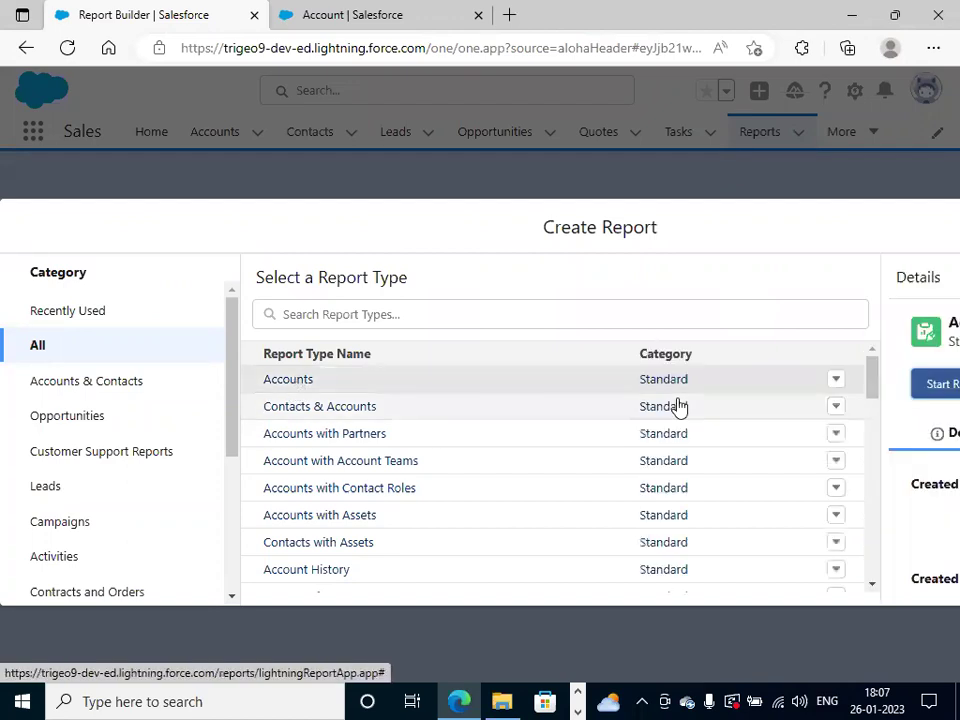
click(932, 384)
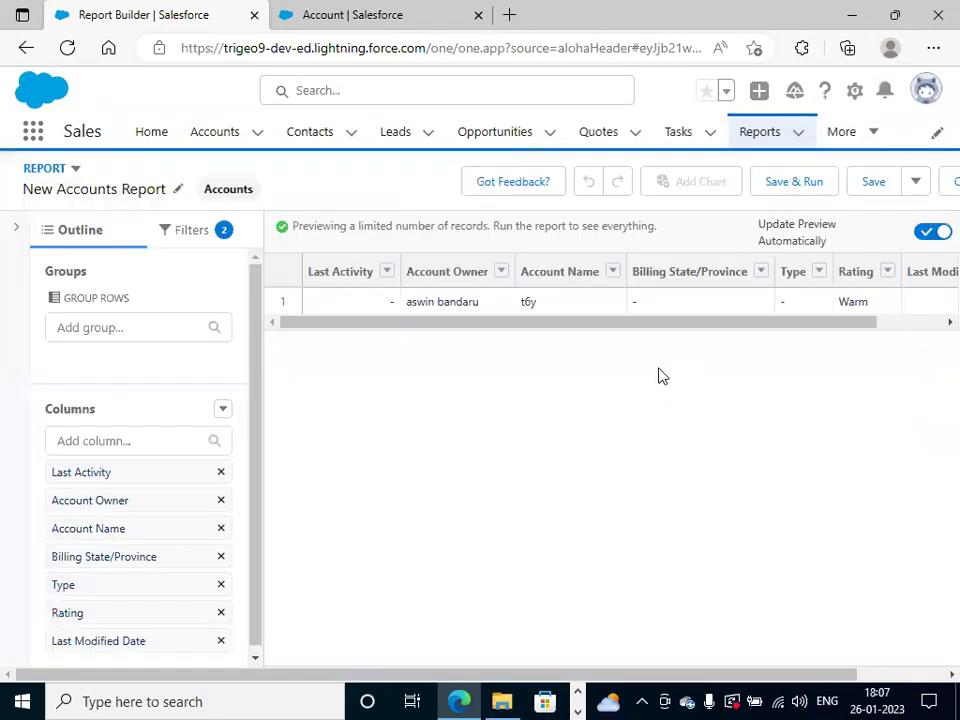
- Remove the Account Owner, Last Activity and Last Modified Date columns from the new Accounts report
click(221, 499)
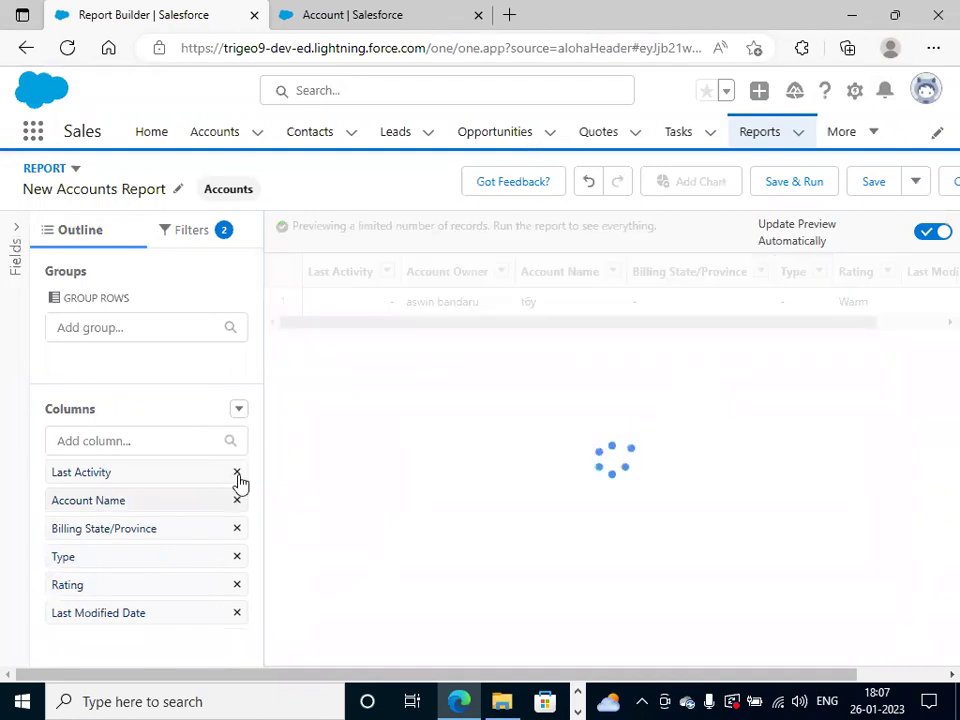
click(238, 474)
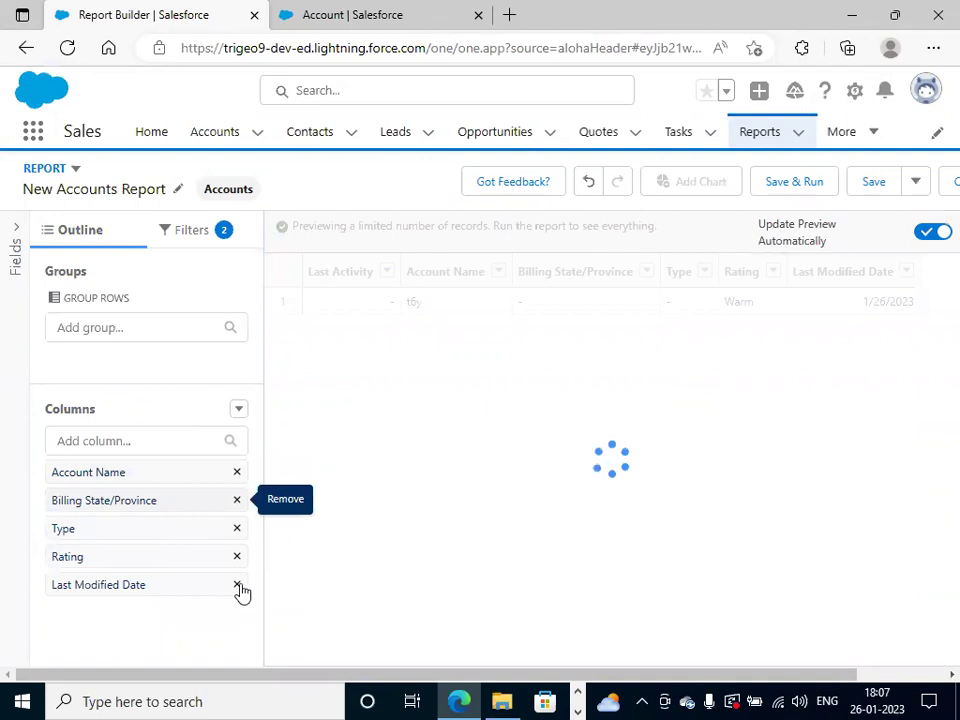
click(237, 585)
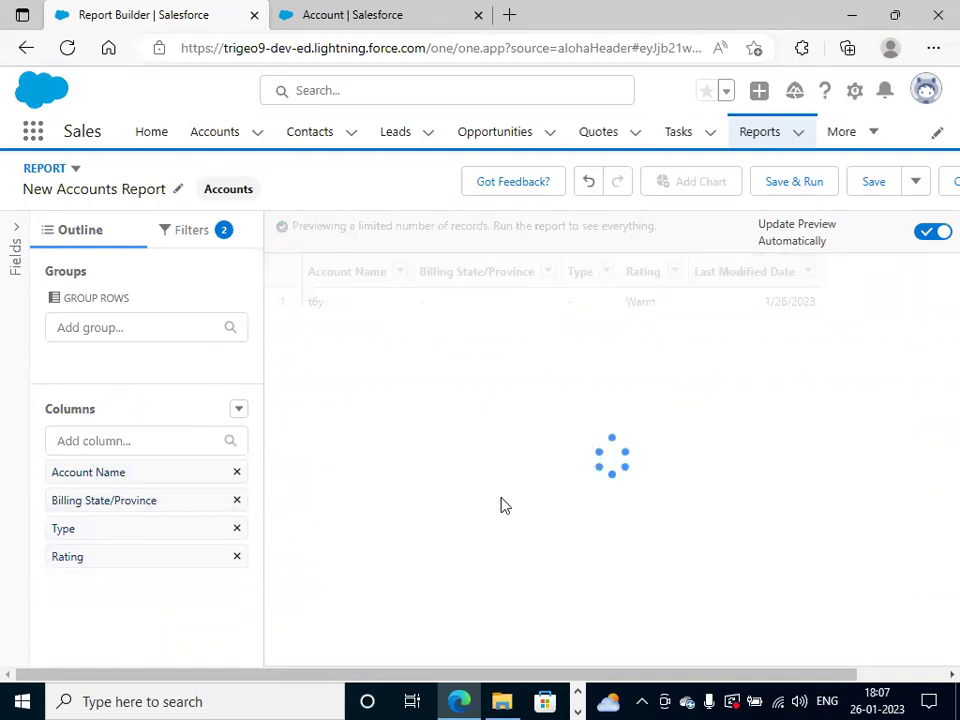
- Set the report's Show Me filter to All accounts and apply it
click(190, 234)
click(138, 355)
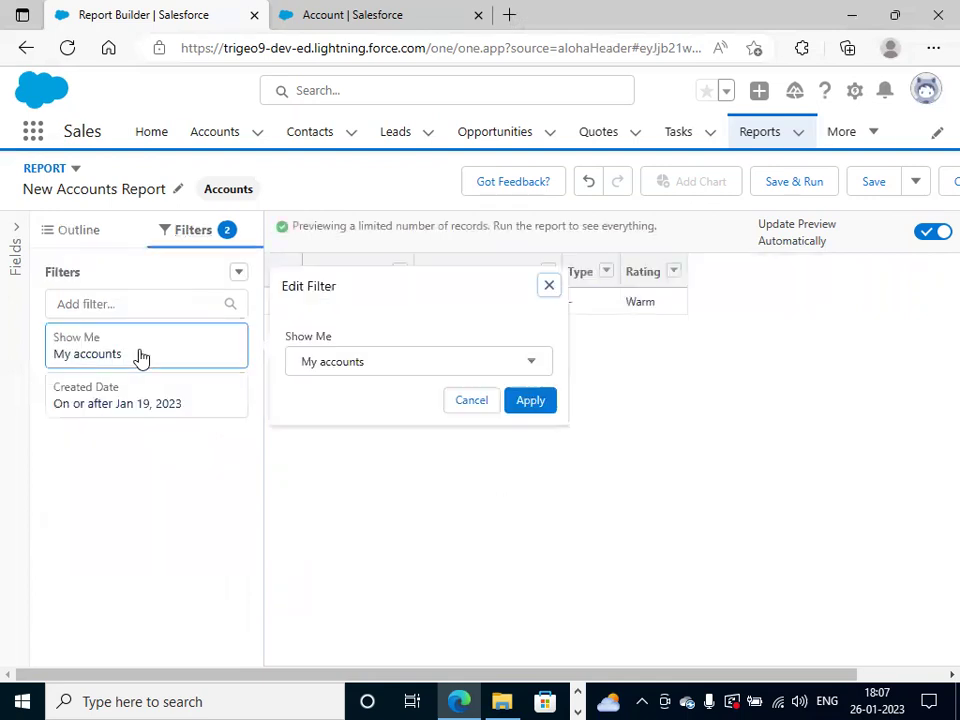
click(441, 368)
click(349, 466)
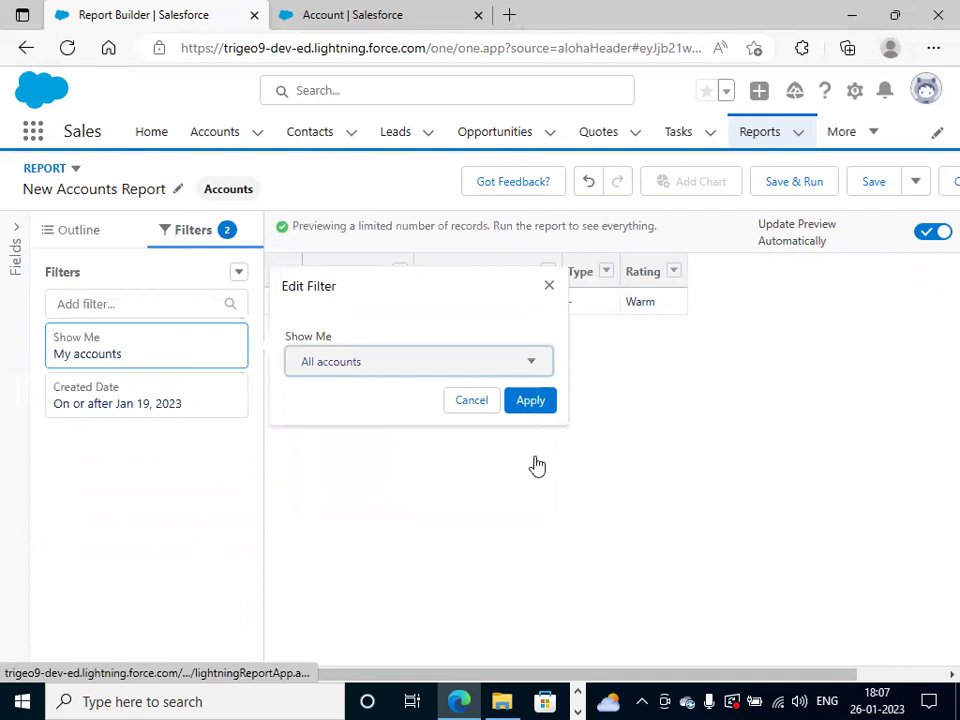
click(545, 496)
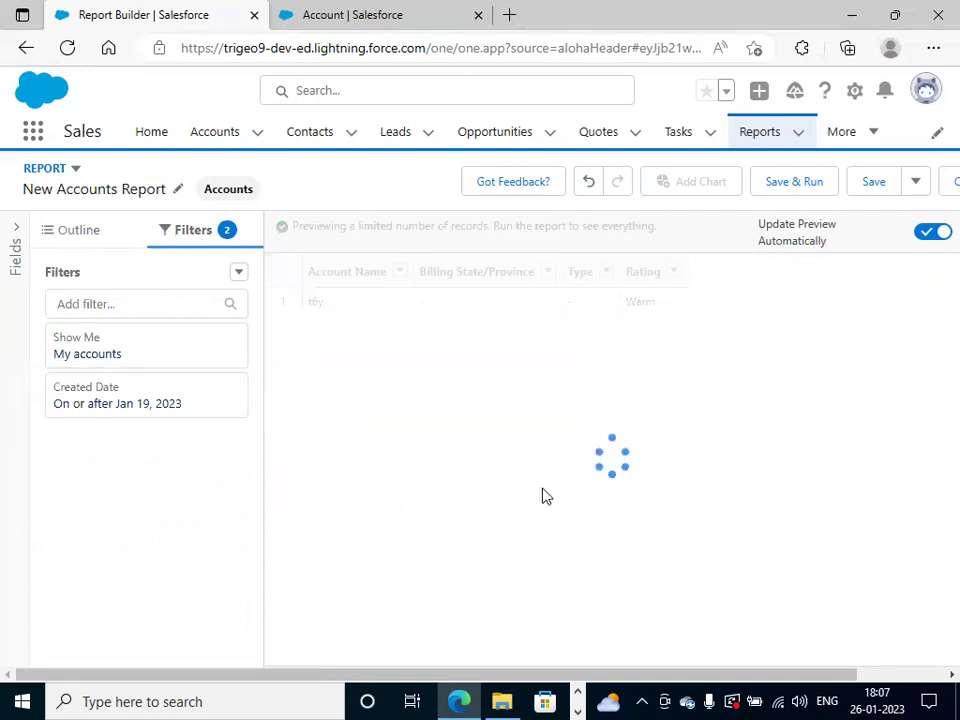
- Set the new report's Created Date filter range to All Time and apply it
click(133, 402)
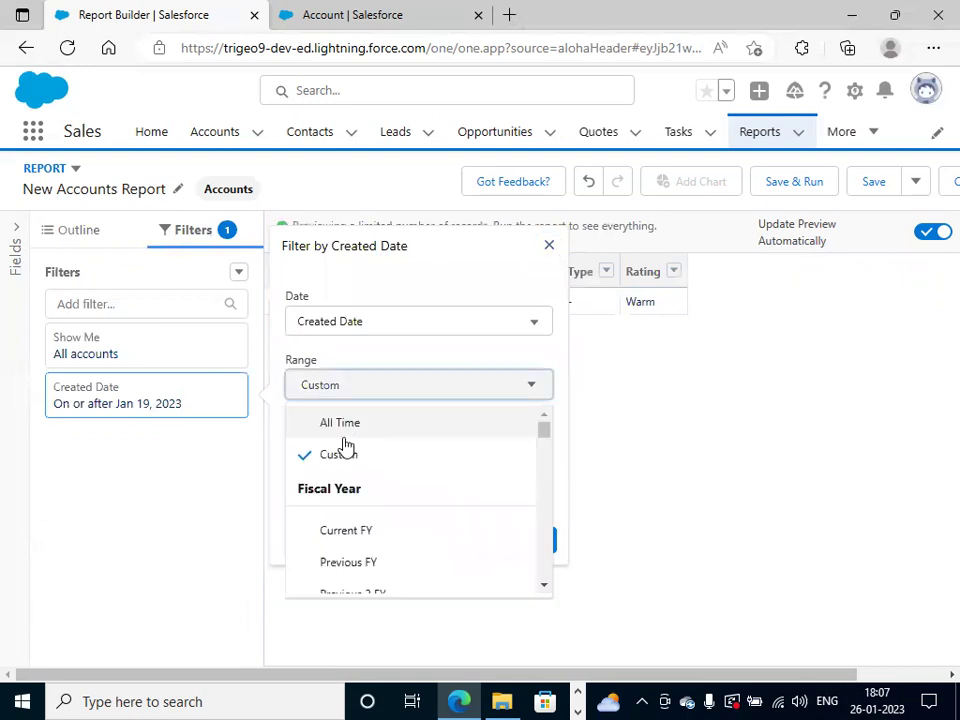
click(663, 530)
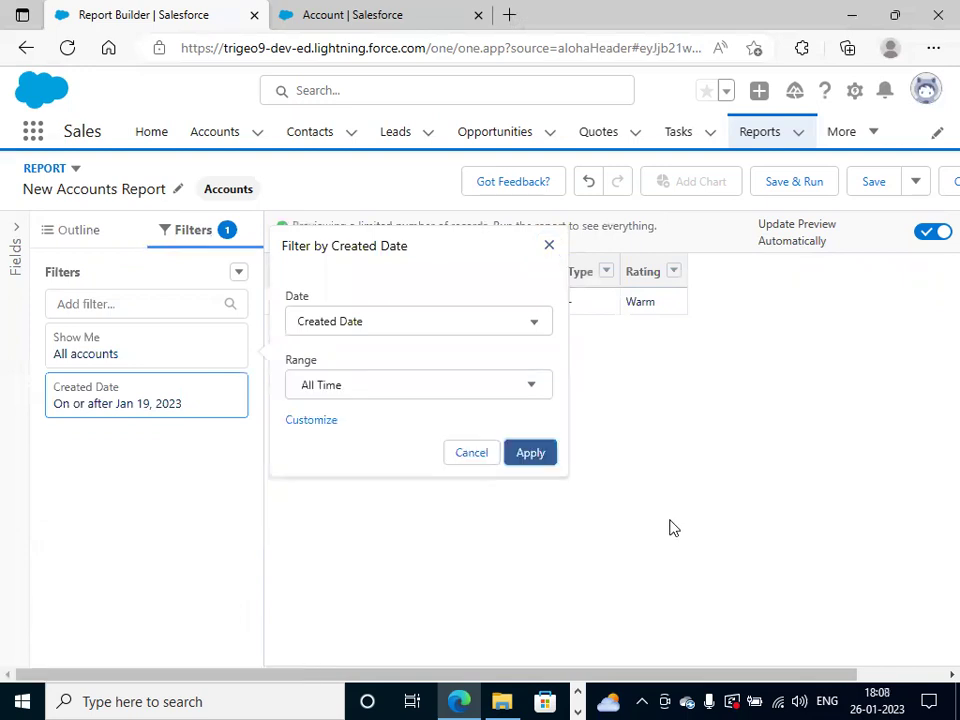
click(673, 528)
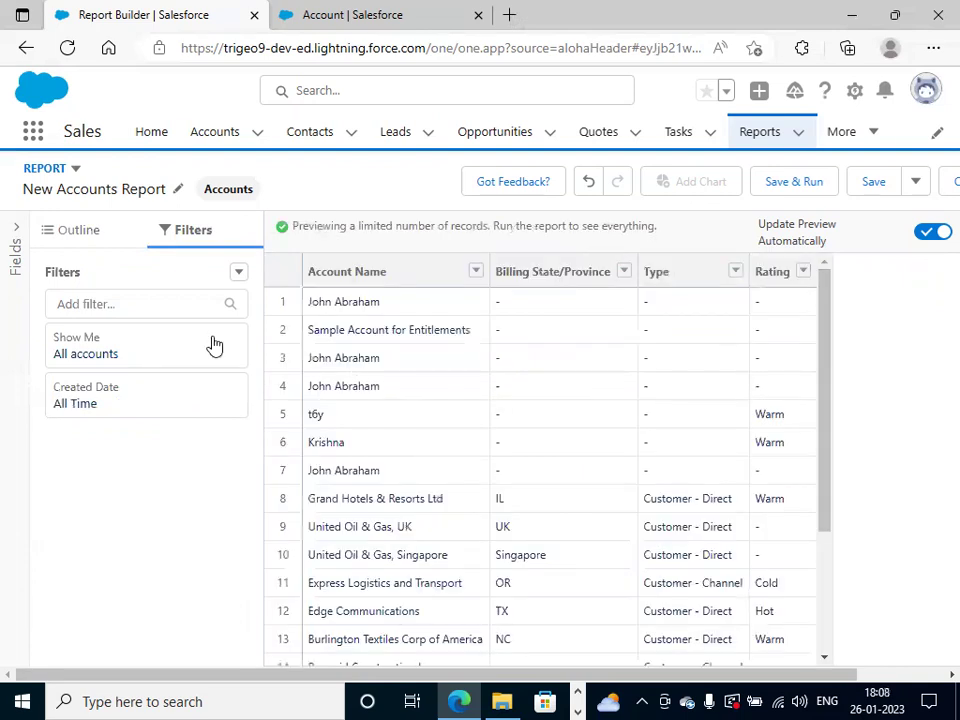
- Group the Accounts report rows by Rating and add a chart to the report
click(77, 229)
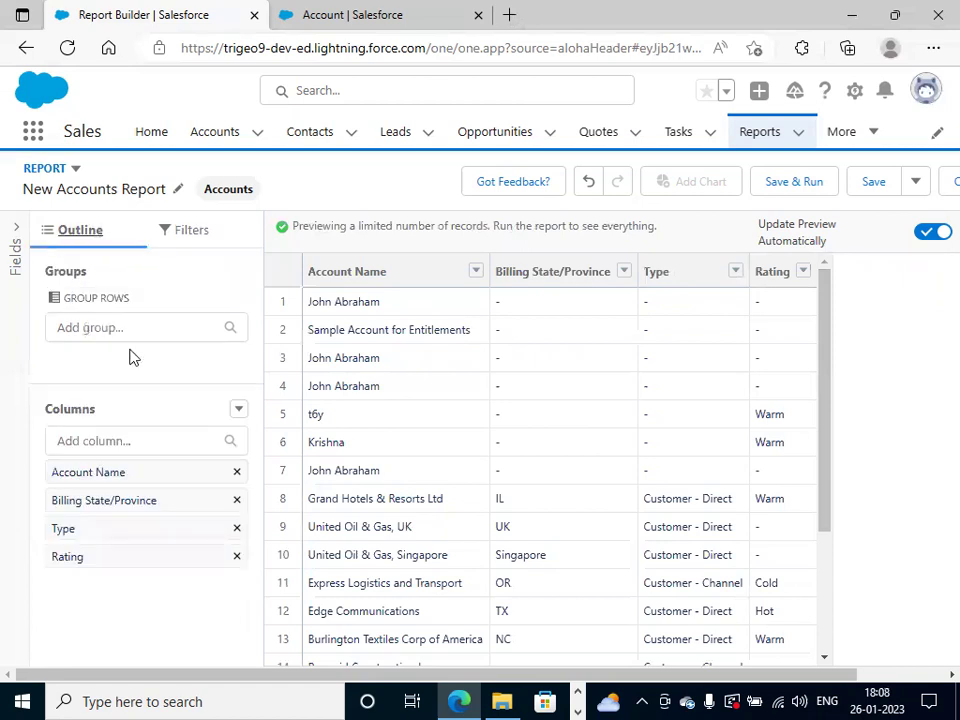
click(100, 327)
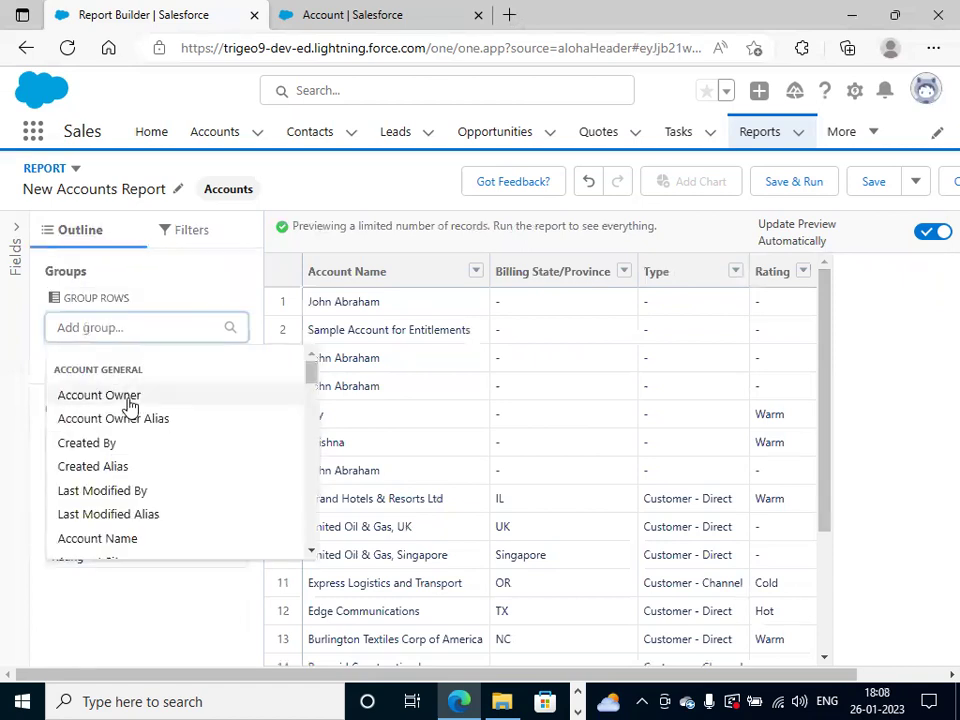
text(rat)
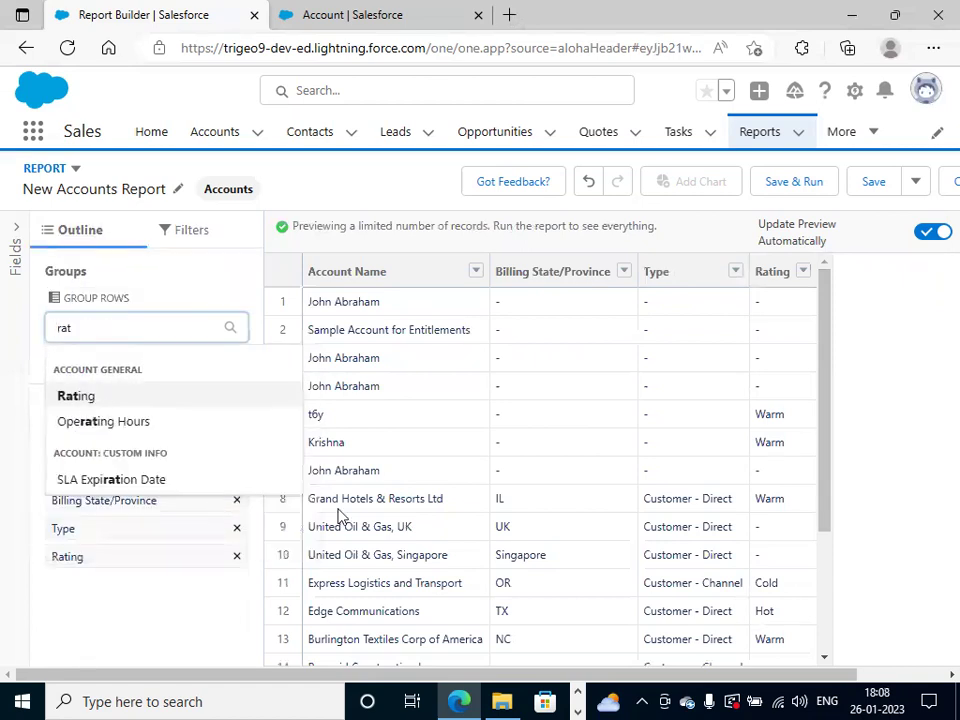
key(Return)
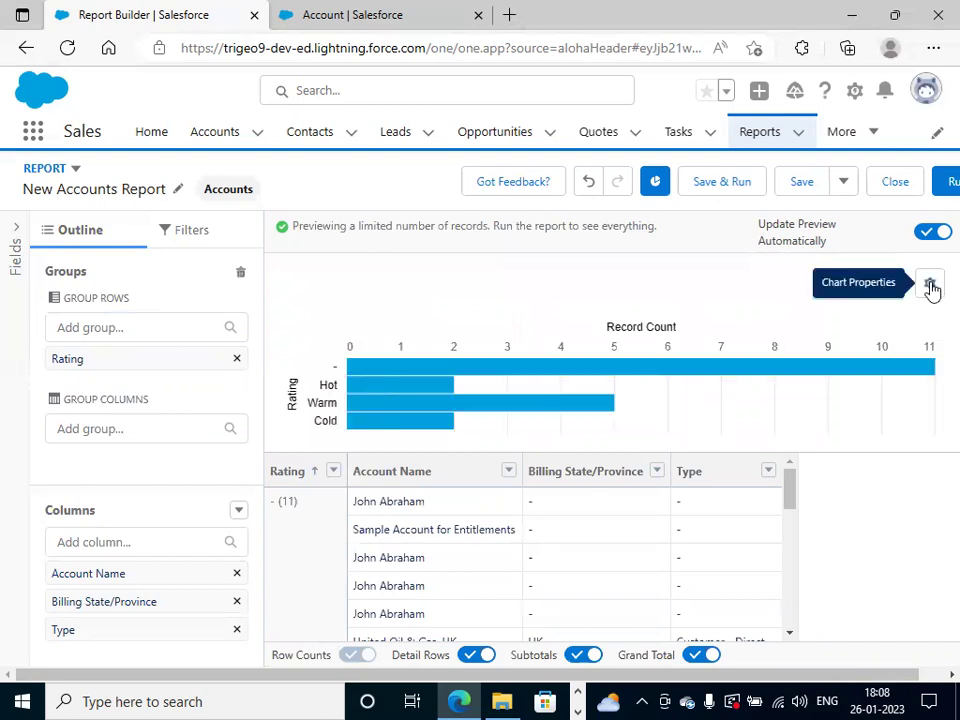
- Change the report chart's display type to Donut in the chart properties and close them
click(931, 287)
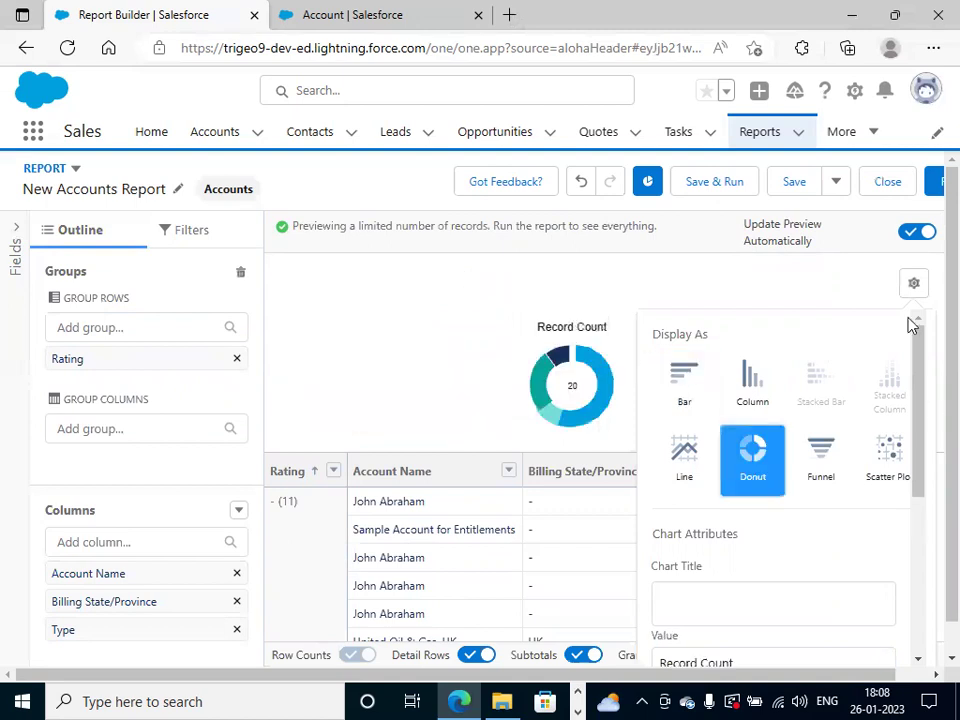
click(514, 313)
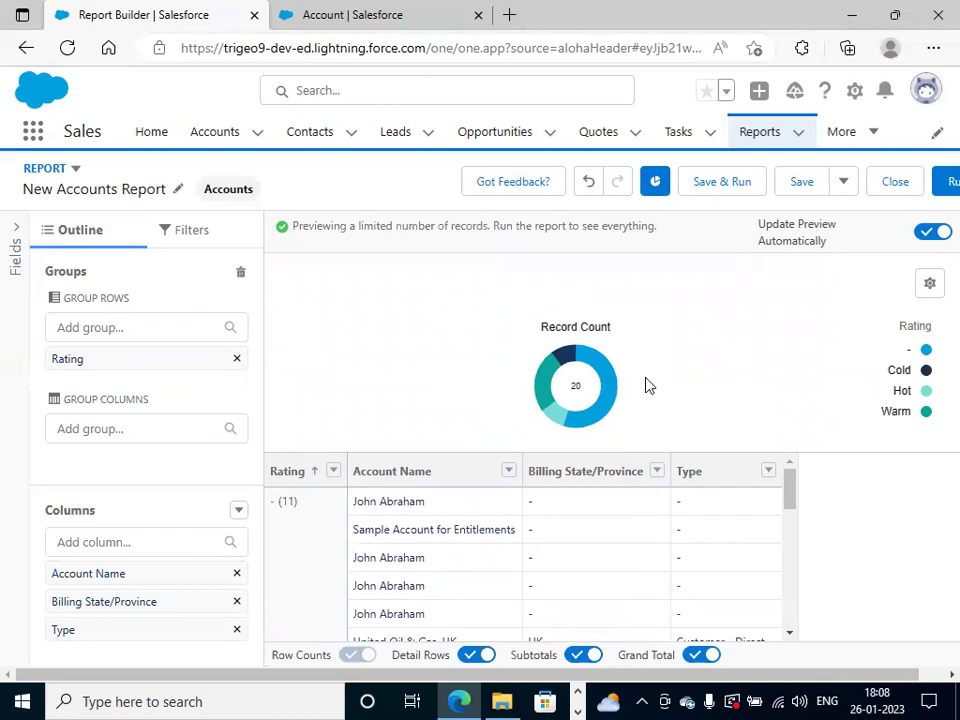
mouse_move(553, 398)
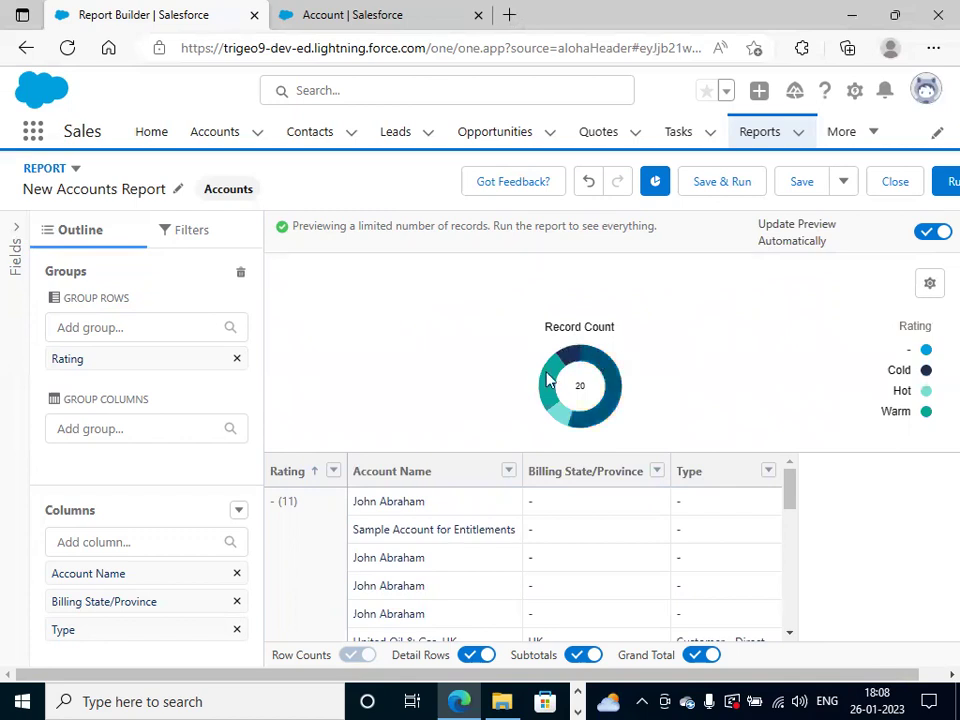
- Save the report as New Accounts Report with an automatically generated unique name in the Private Reports folder
click(803, 195)
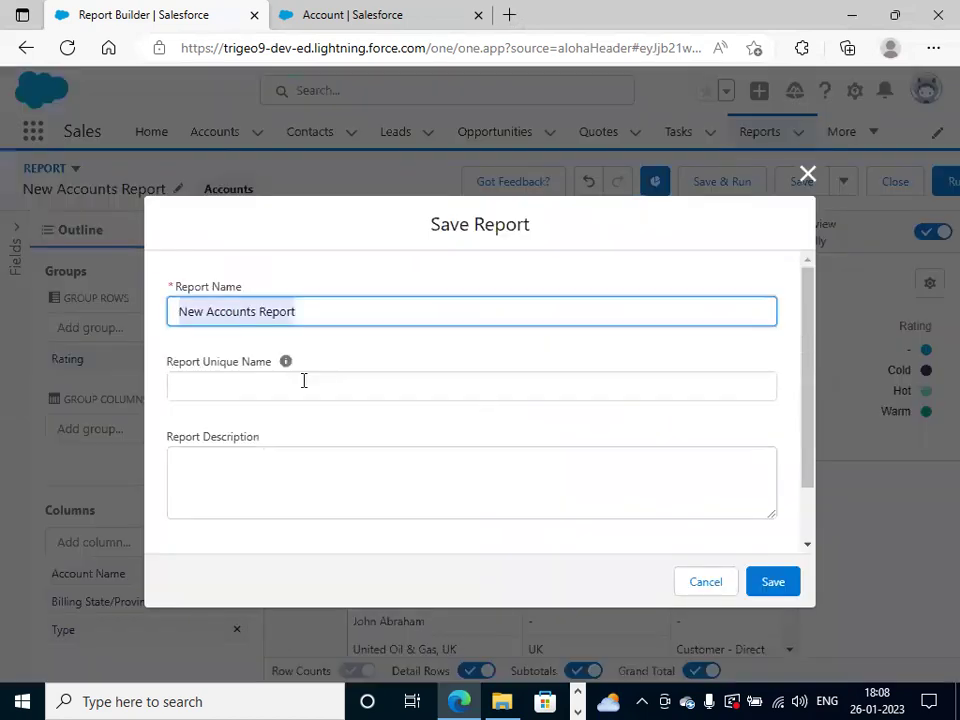
click(304, 380)
scroll(757, 540, down, 1)
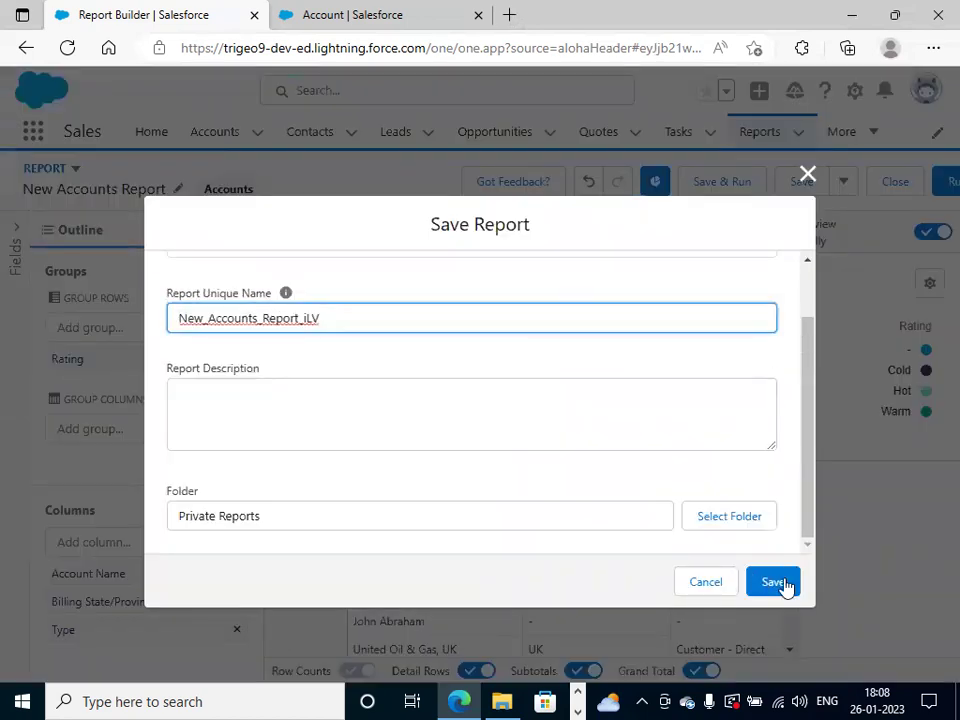
key(Return)
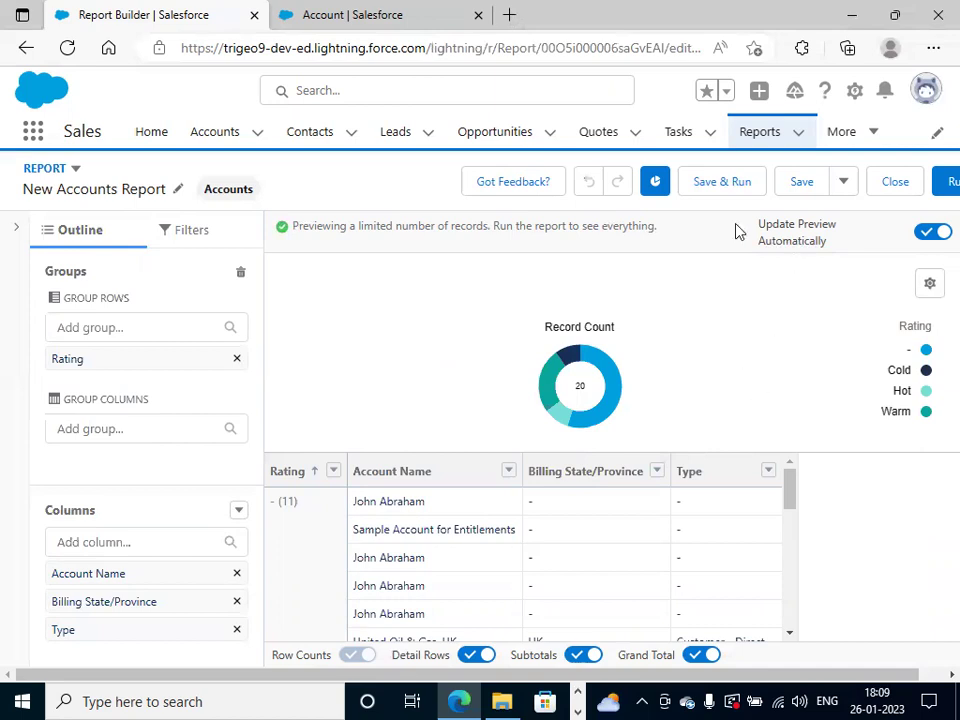
- Run New Accounts Report and examine the donut chart's colors for the Rating values
click(940, 188)
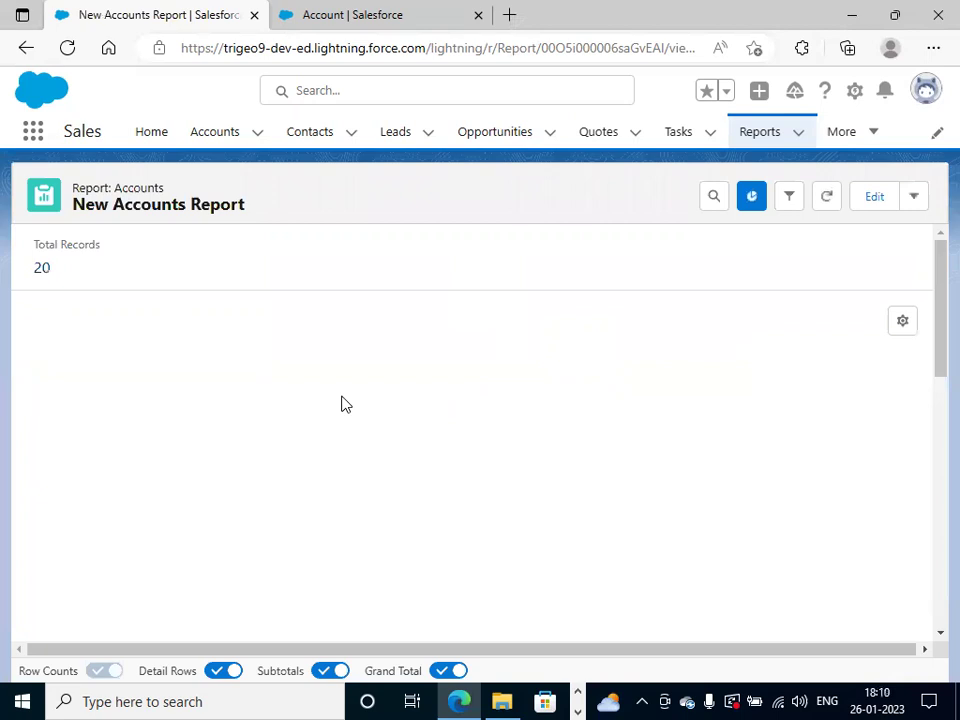
scroll(656, 440, down, 3)
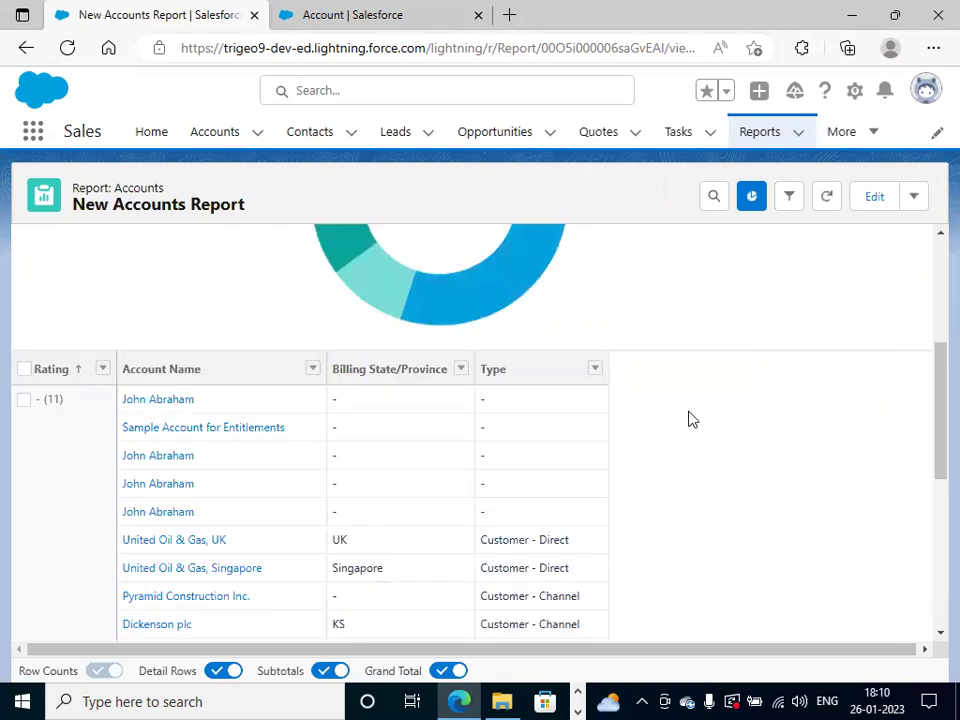
scroll(692, 420, up, 3)
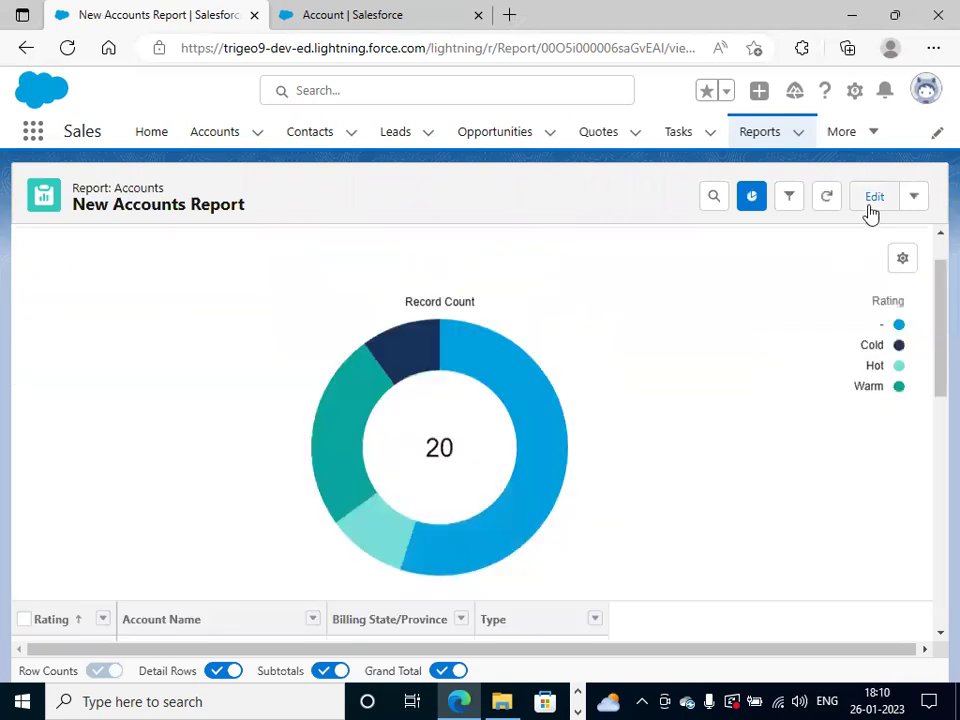
- Reopen the report for editing and switch to the Account Rating Picklist Values on the Rating field's setup page
click(874, 199)
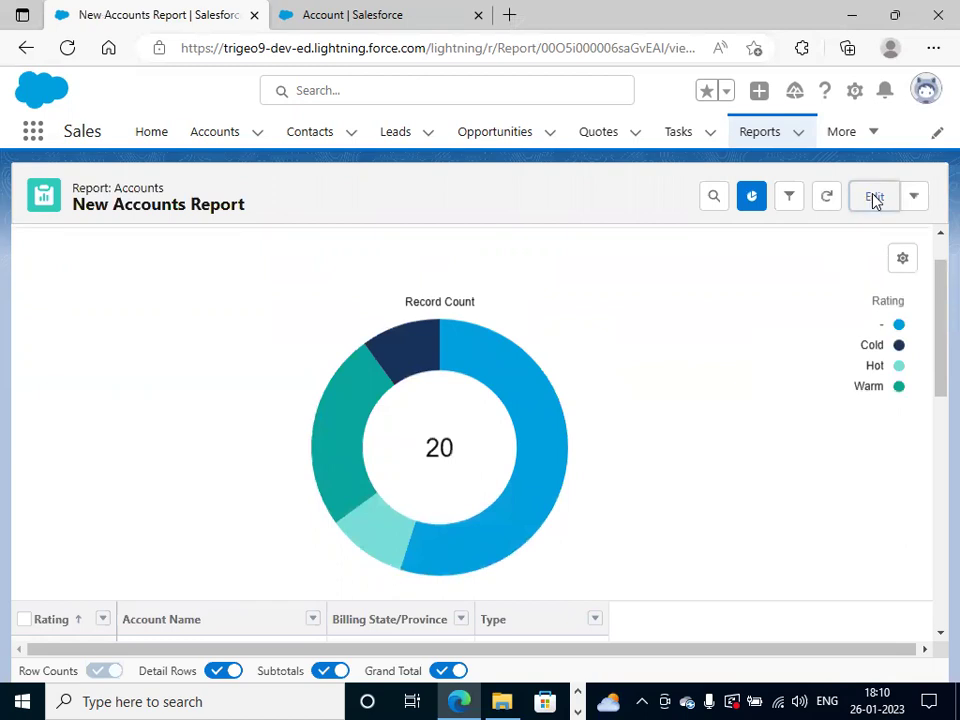
key(ctrl+Tab)
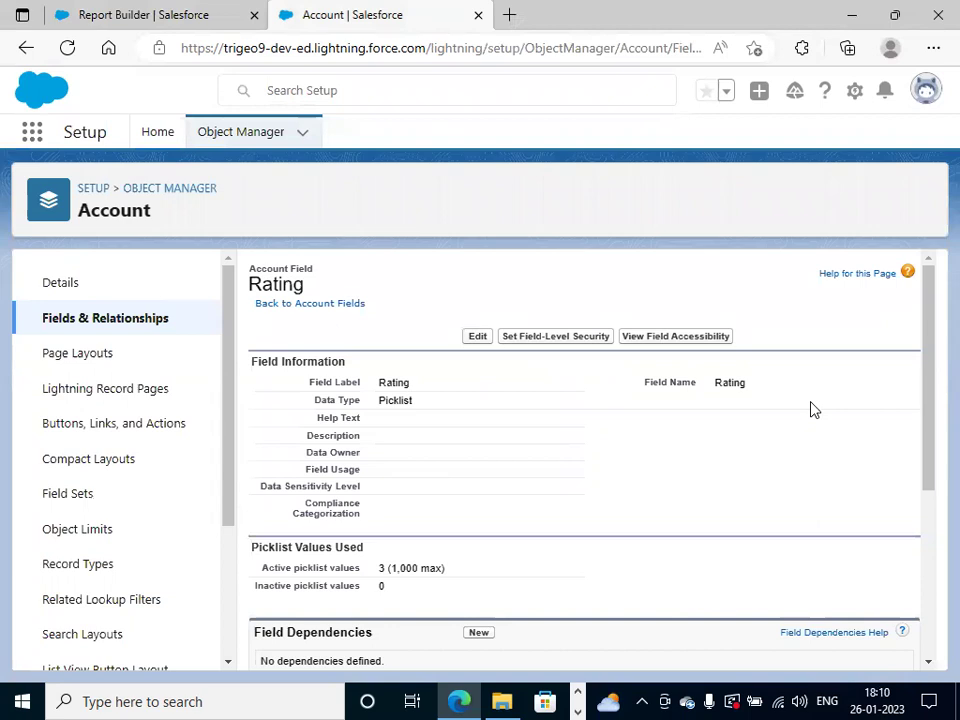
scroll(800, 380, down, 3)
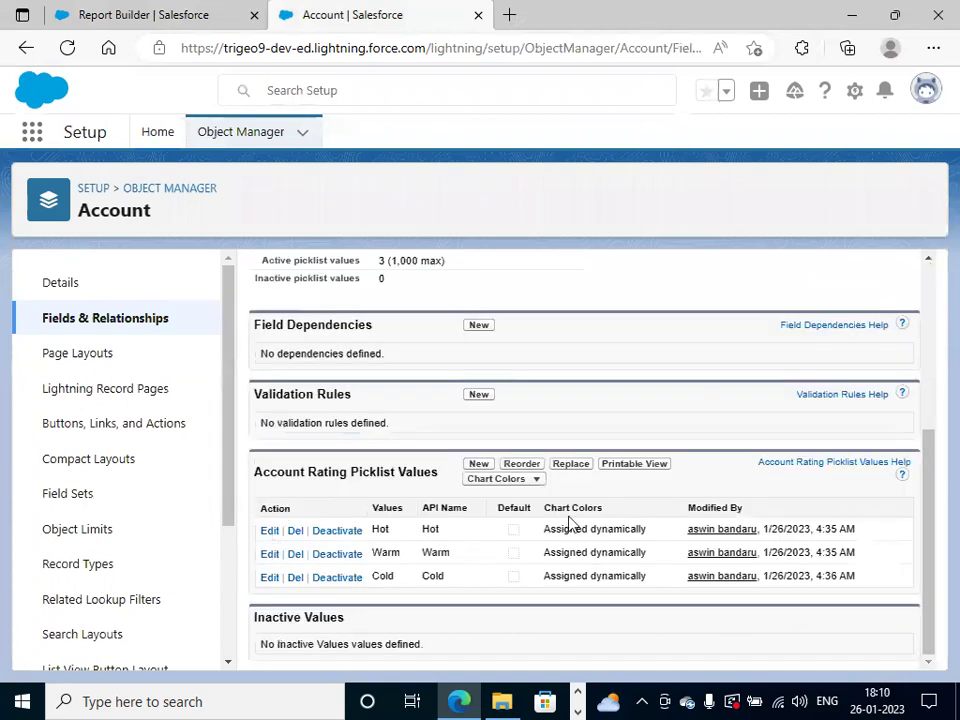
click(505, 481)
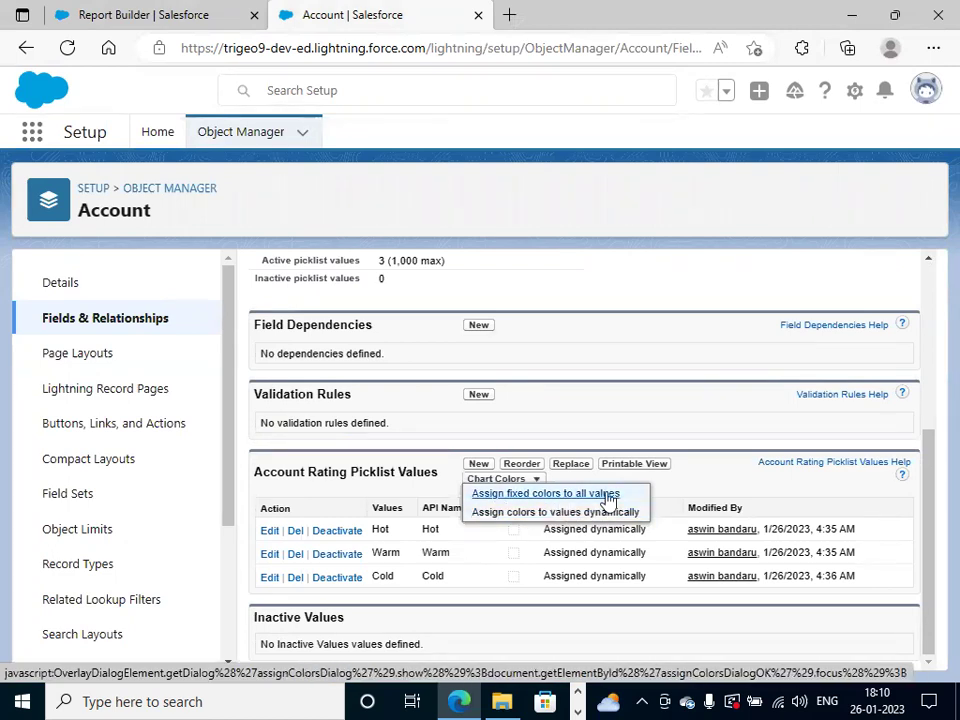
click(527, 496)
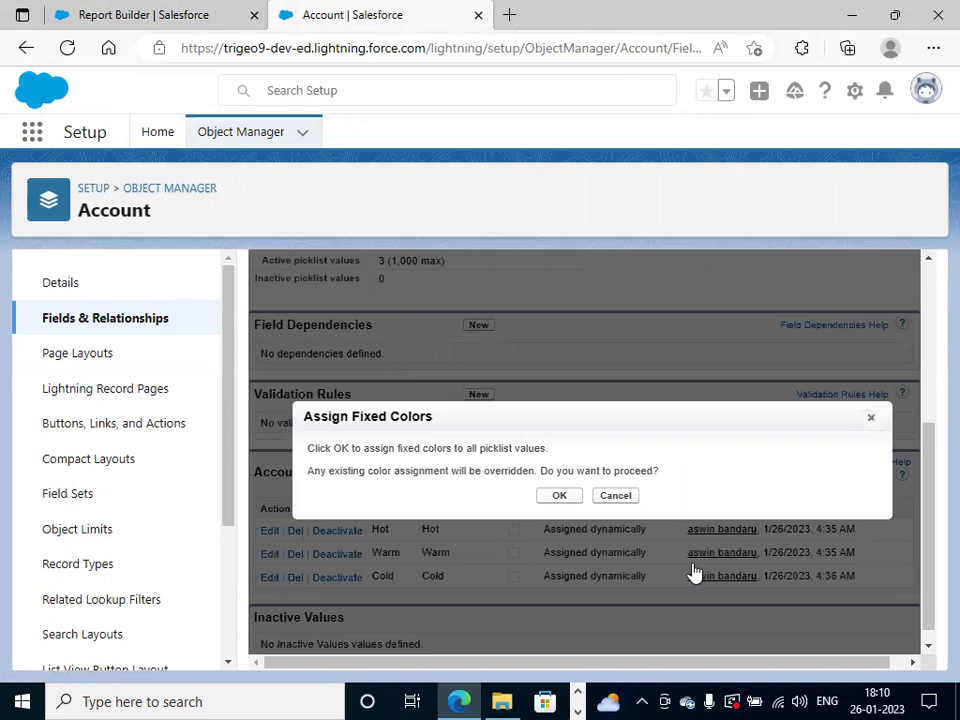
click(619, 496)
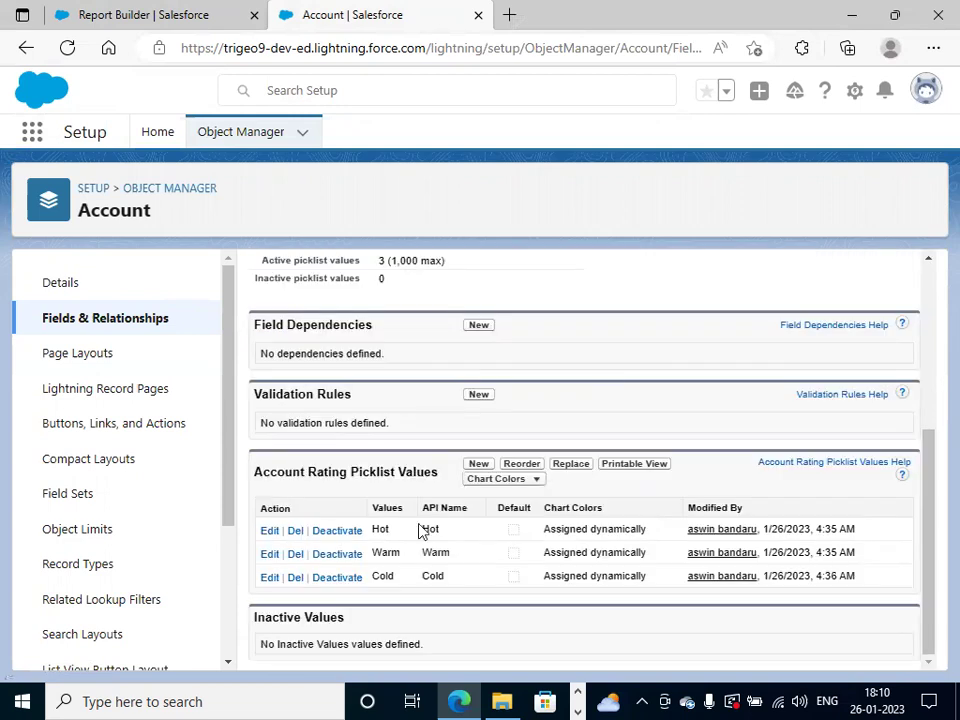
- Set the chart color of the Hot picklist value to orange and save it
click(268, 531)
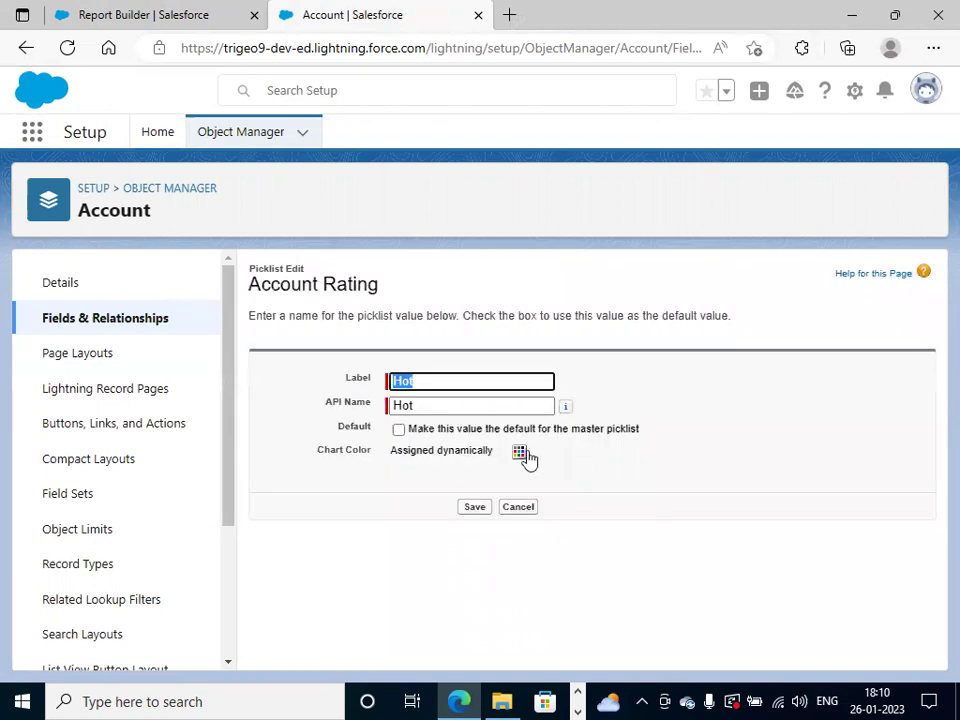
click(518, 452)
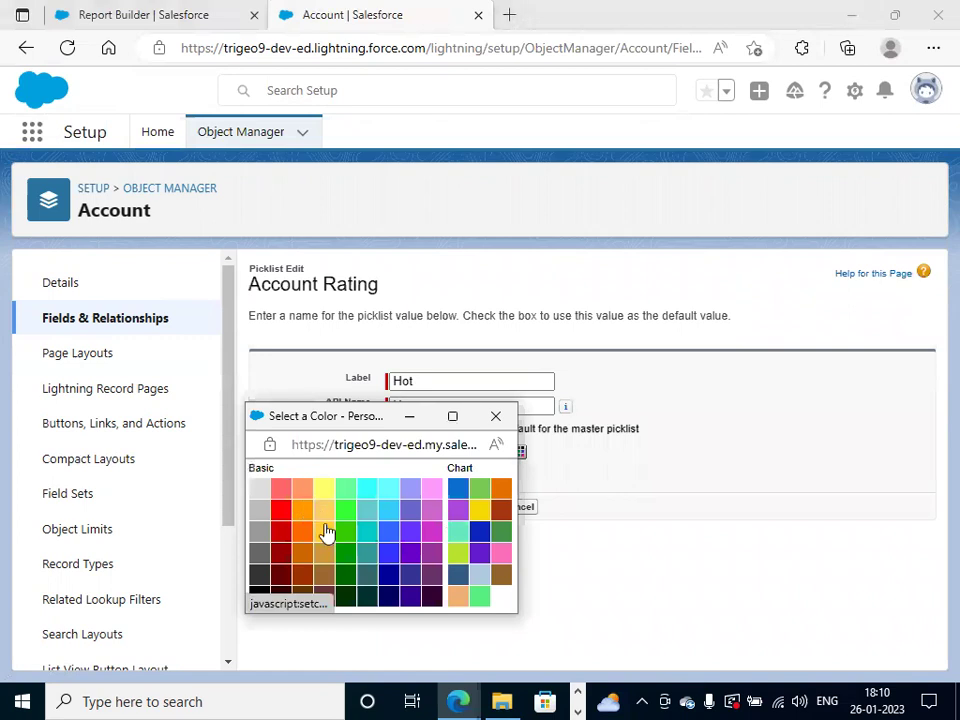
click(474, 514)
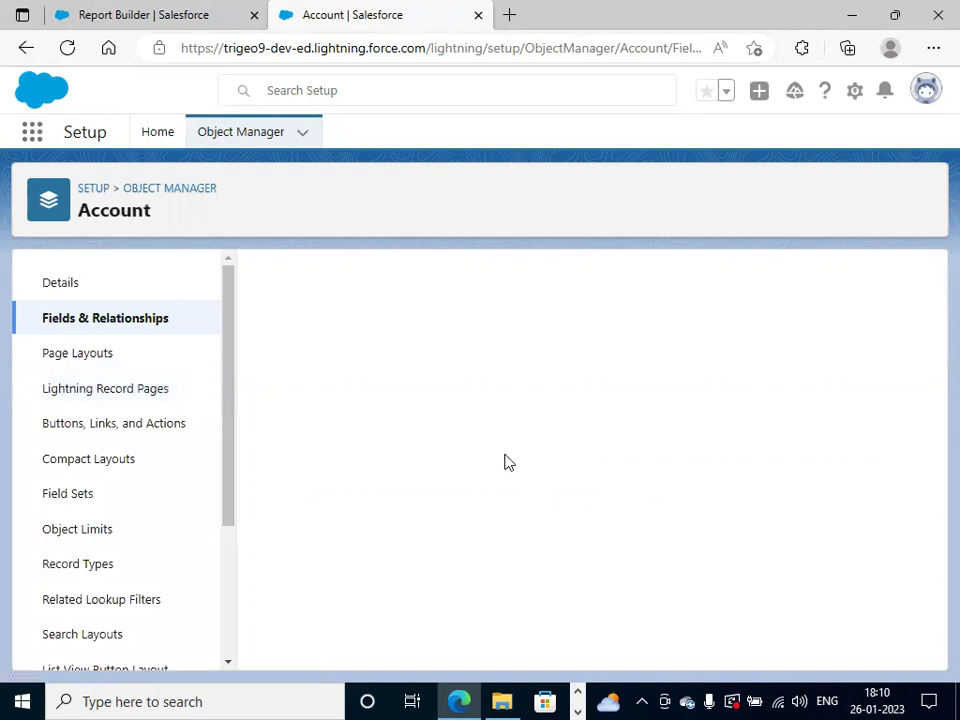
- Set the chart color of the Warm picklist value to green and save it
scroll(408, 550, down, 3)
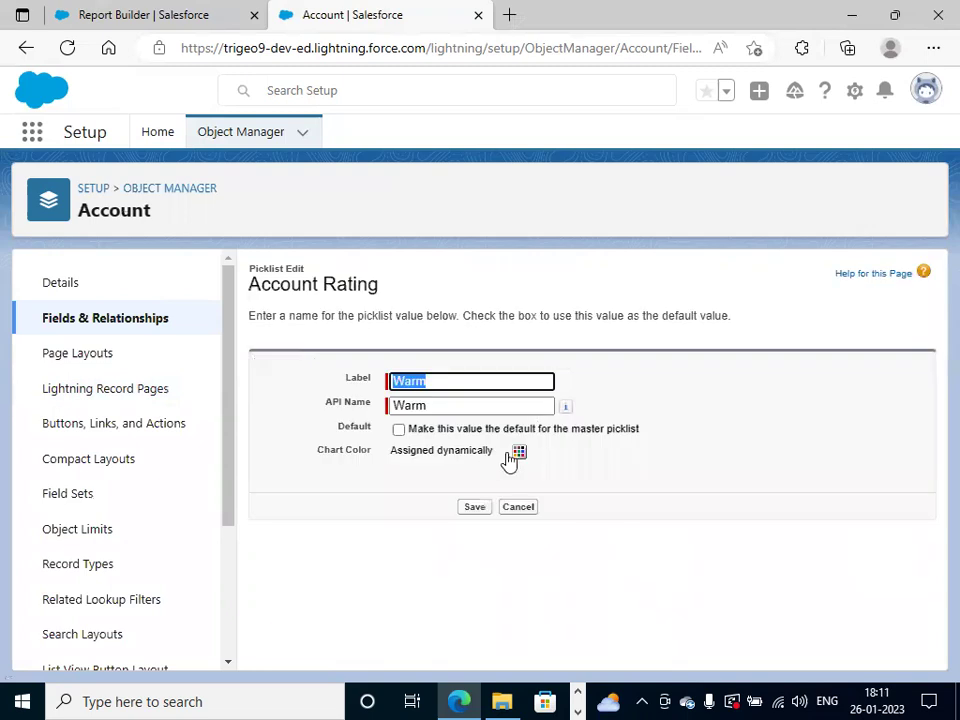
click(520, 454)
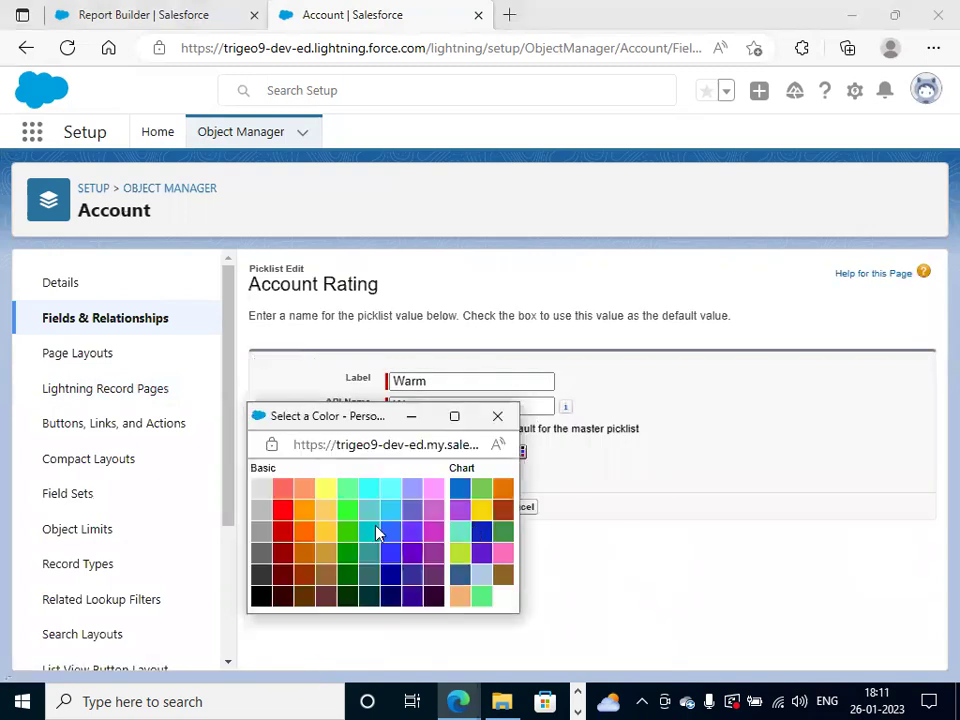
click(481, 488)
click(476, 509)
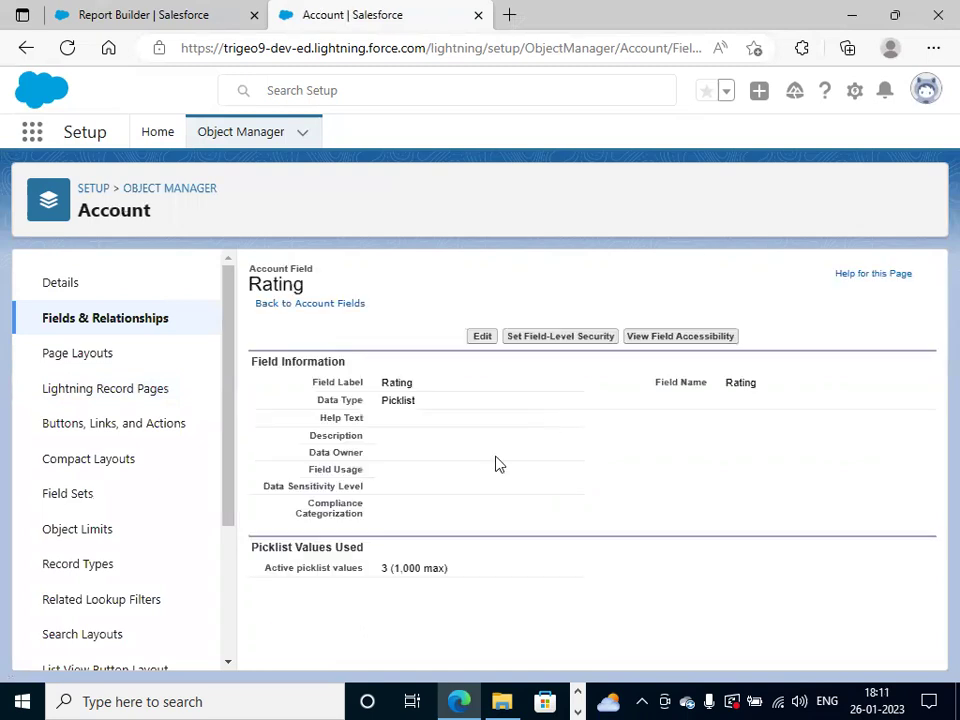
- Set the chart color of the Cold picklist value to dark gray and save it
scroll(303, 591, down, 3)
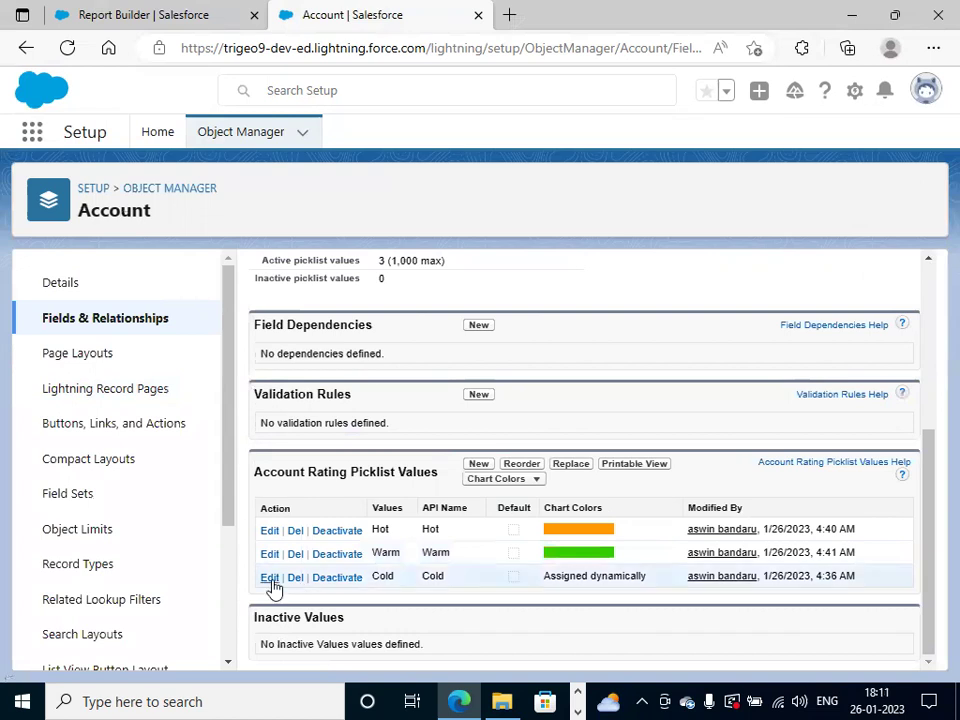
click(270, 578)
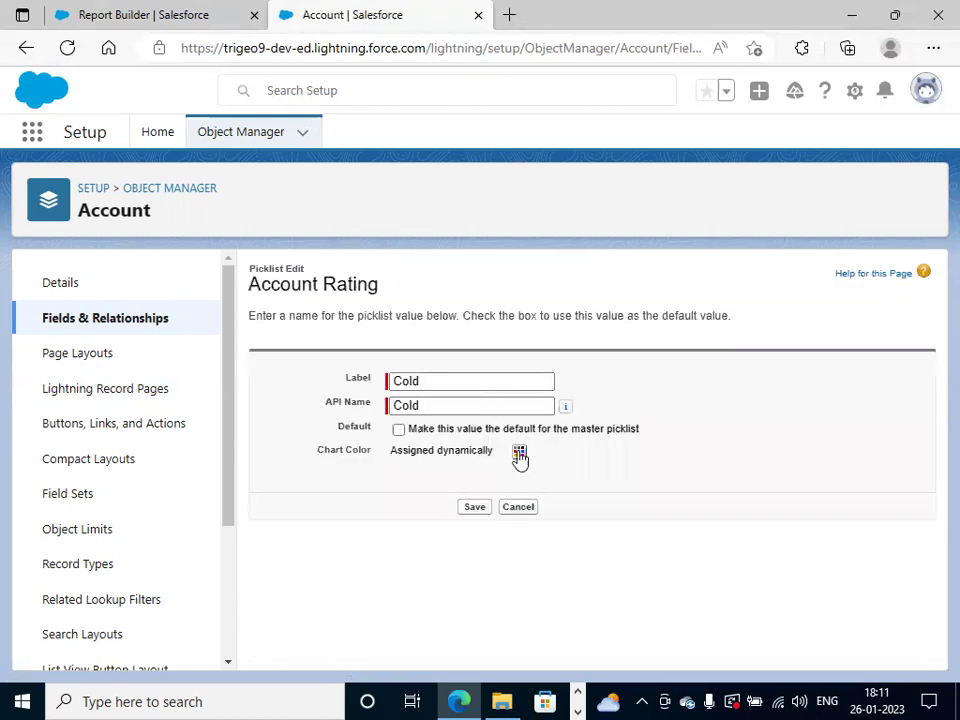
click(519, 453)
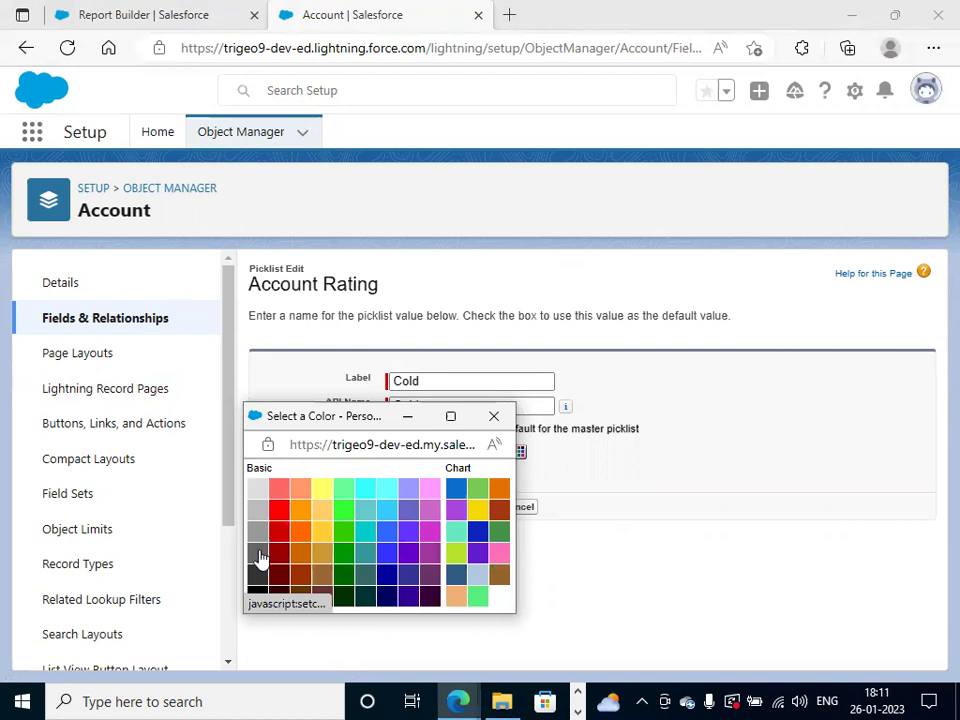
click(499, 514)
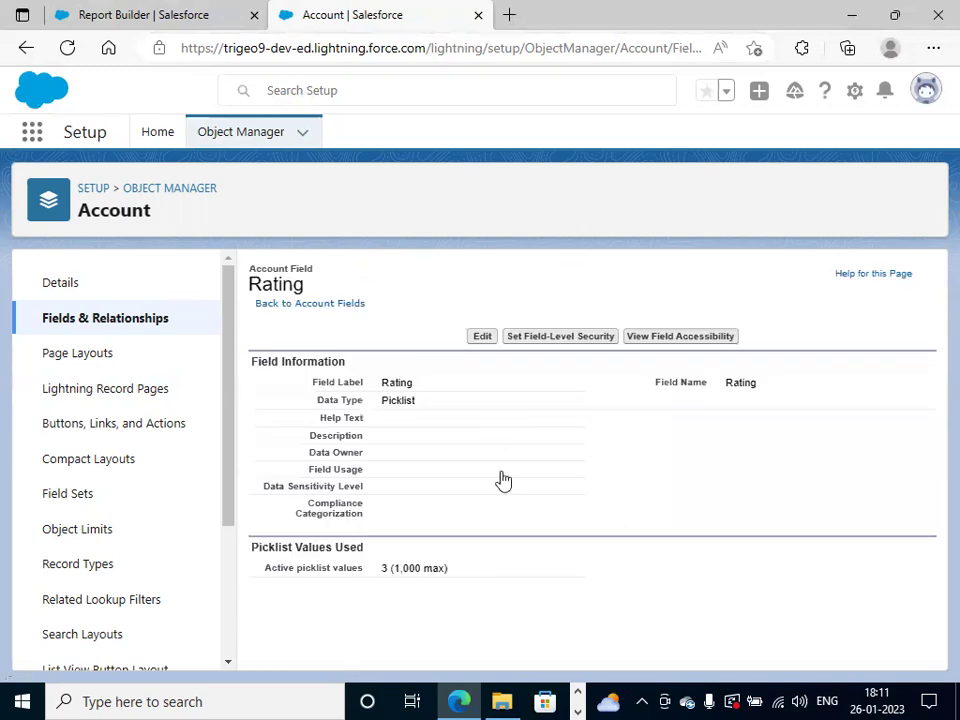
scroll(546, 508, down, 3)
click(566, 500)
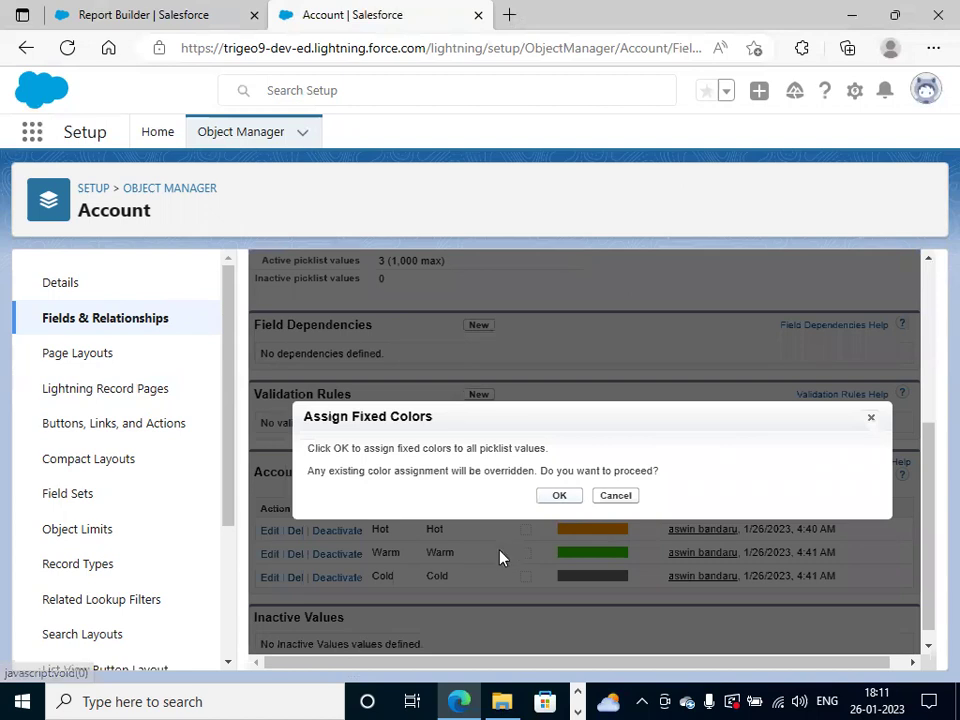
click(559, 495)
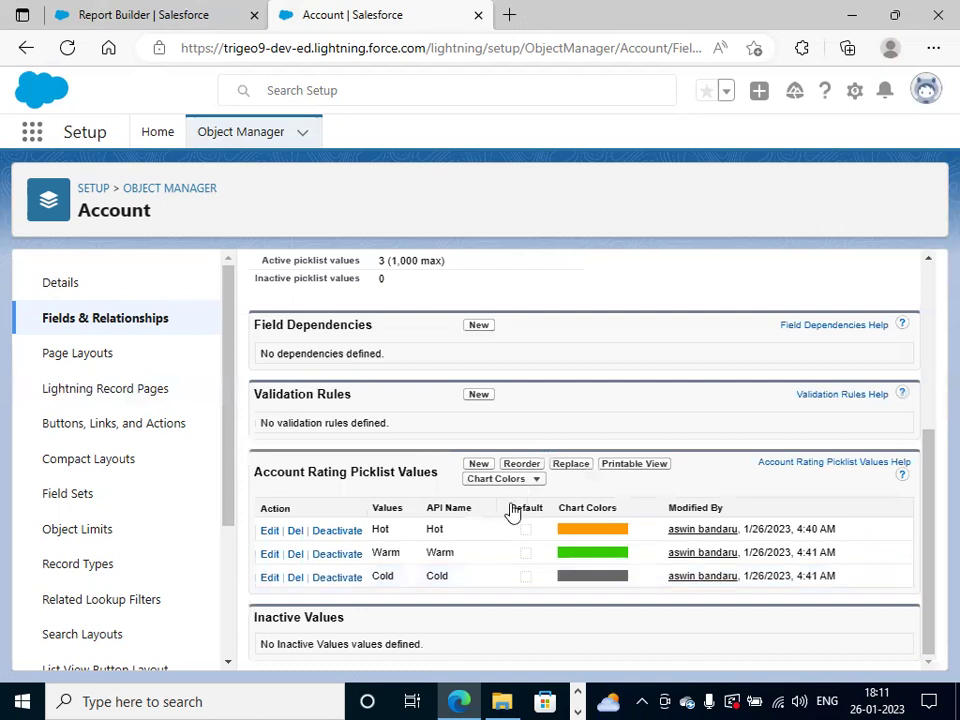
click(497, 479)
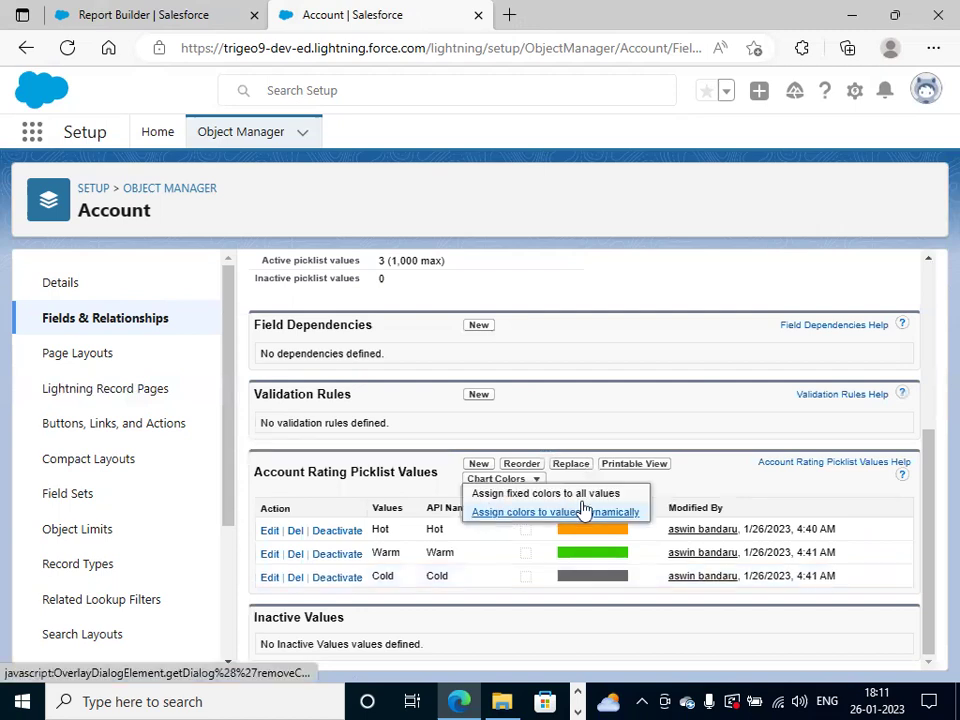
click(424, 562)
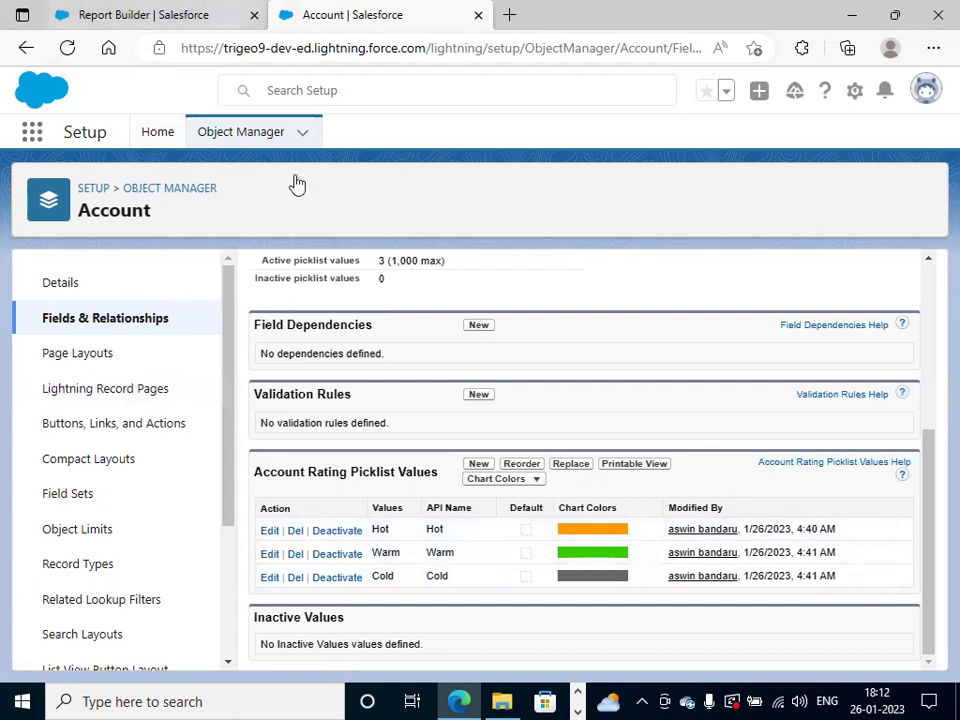
- Reload the report builder to check the donut chart's Rating colors, and return to the Rating field's setup page
key(ctrl+shift+Tab)
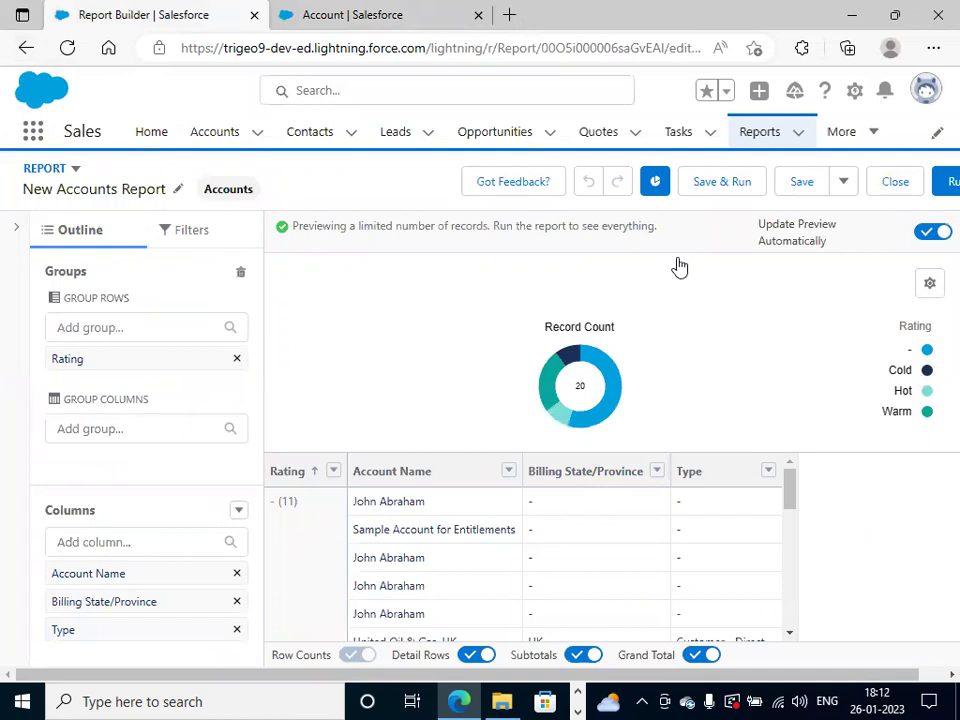
click(68, 48)
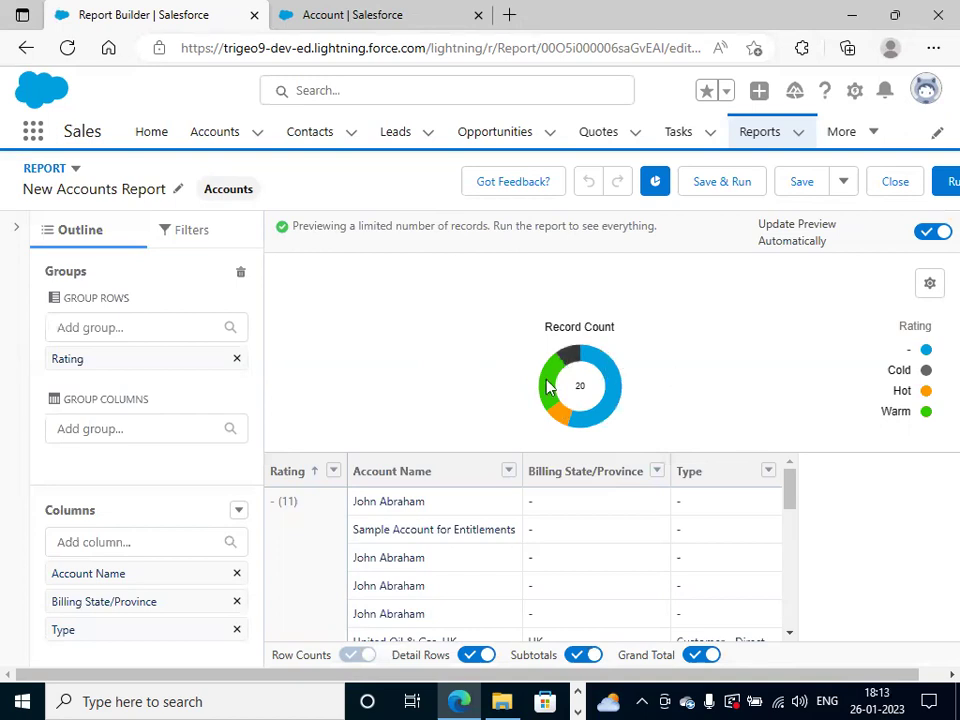
mouse_move(558, 388)
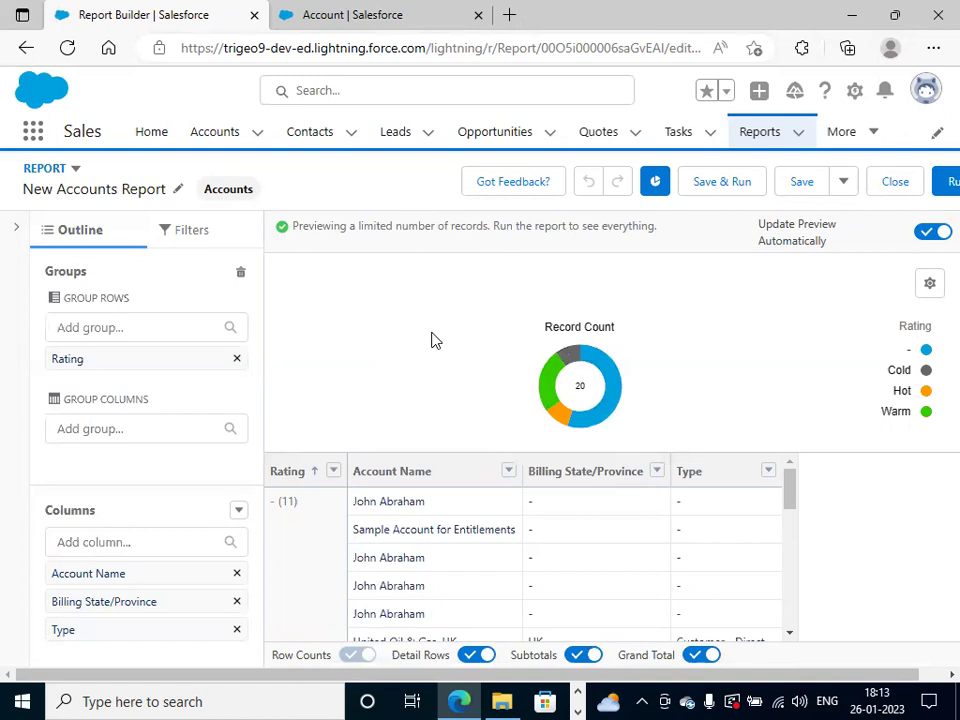
click(311, 36)
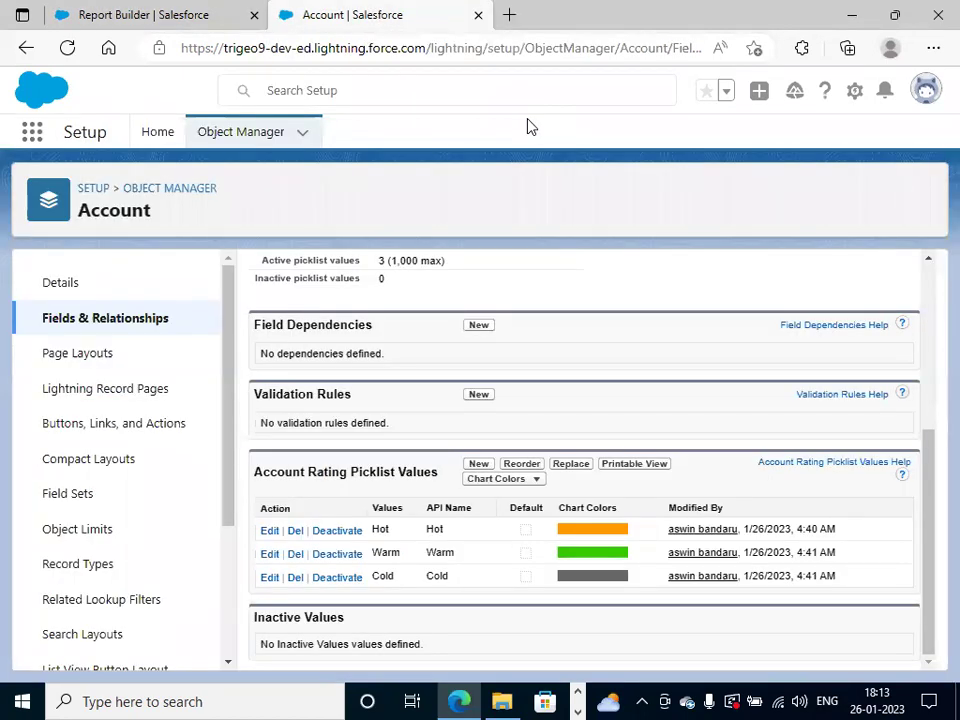